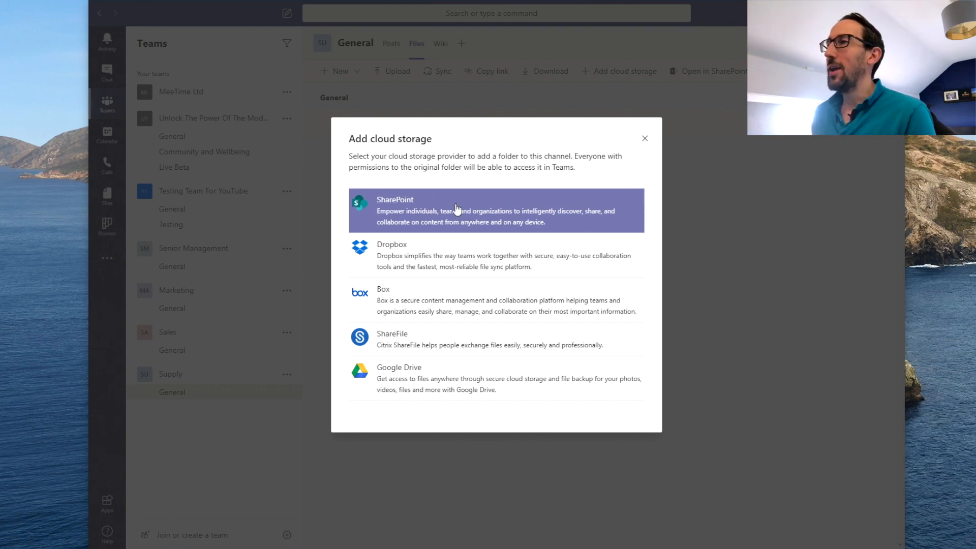
{"action": "left_click", "coordinate": [456, 204]}
{"action": "left_click", "coordinate": [486, 238]}
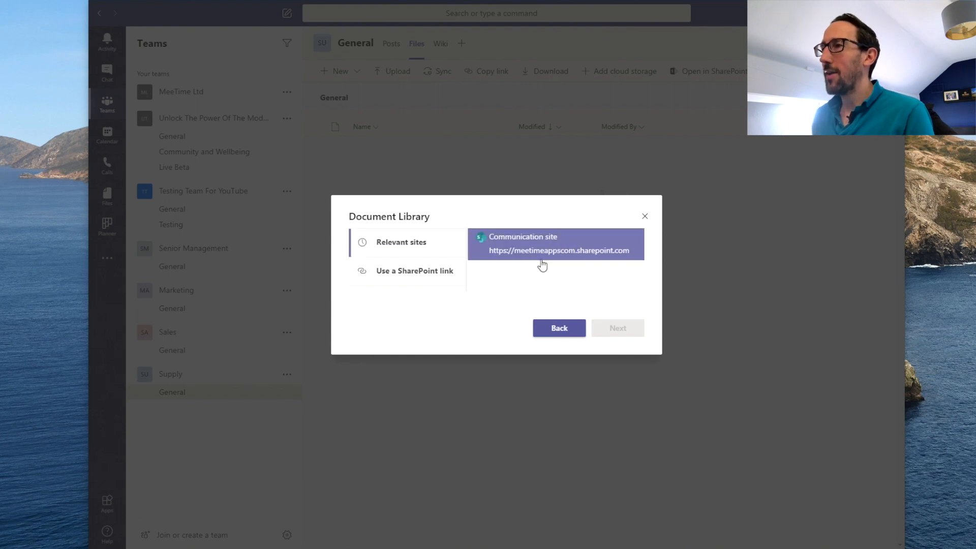
{"action": "left_click", "coordinate": [414, 279]}
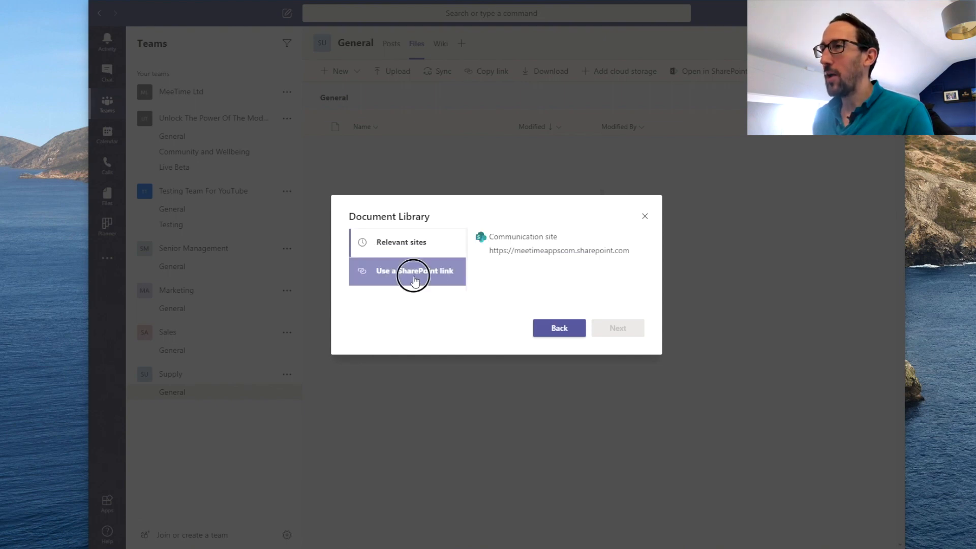
{"action": "left_click", "coordinate": [644, 216]}
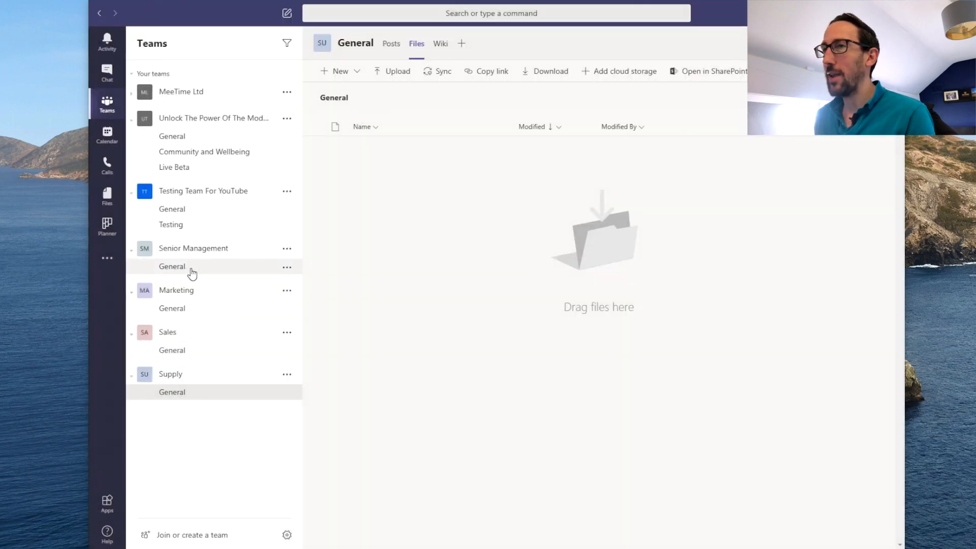
- Open the files of the Marketing team's General channel in SharePoint and copy the page's web address
{"action": "left_click", "coordinate": [189, 312]}
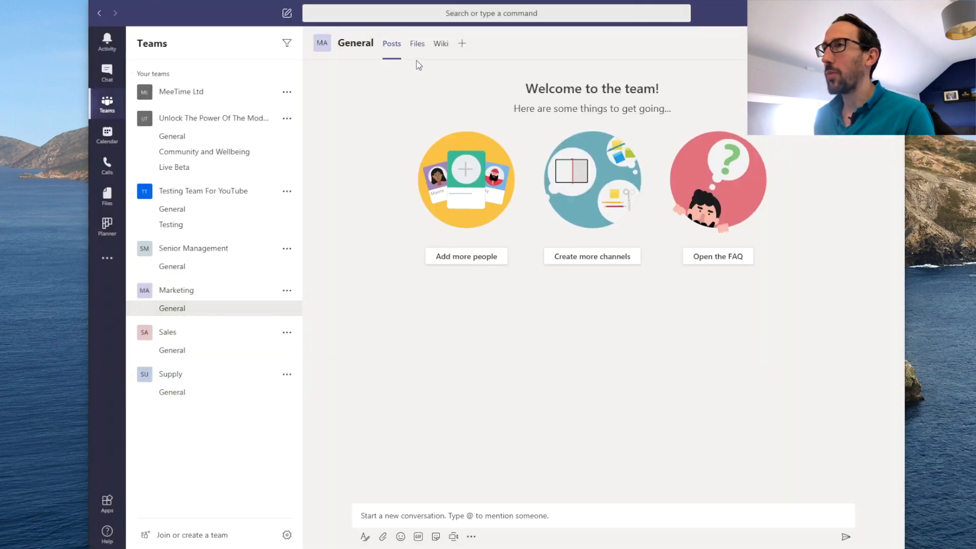
{"action": "left_click", "coordinate": [417, 47]}
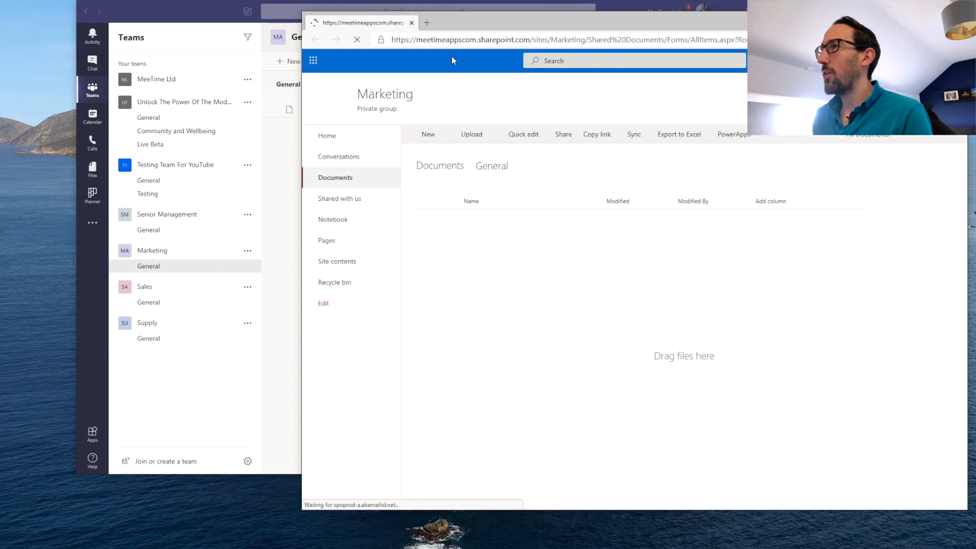
{"action": "left_click", "coordinate": [502, 42]}
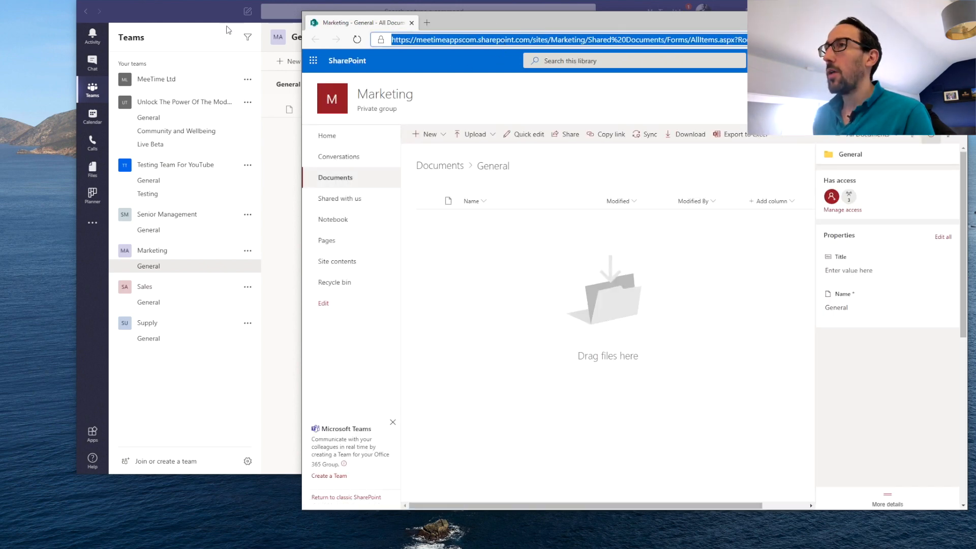
- Back in Teams, start adding SharePoint cloud storage to the Supply team's General channel files and look up the copied Marketing link
{"action": "left_click", "coordinate": [236, 28]}
{"action": "left_click_drag", "start_coordinate": [188, 334], "coordinate": [485, 135]}
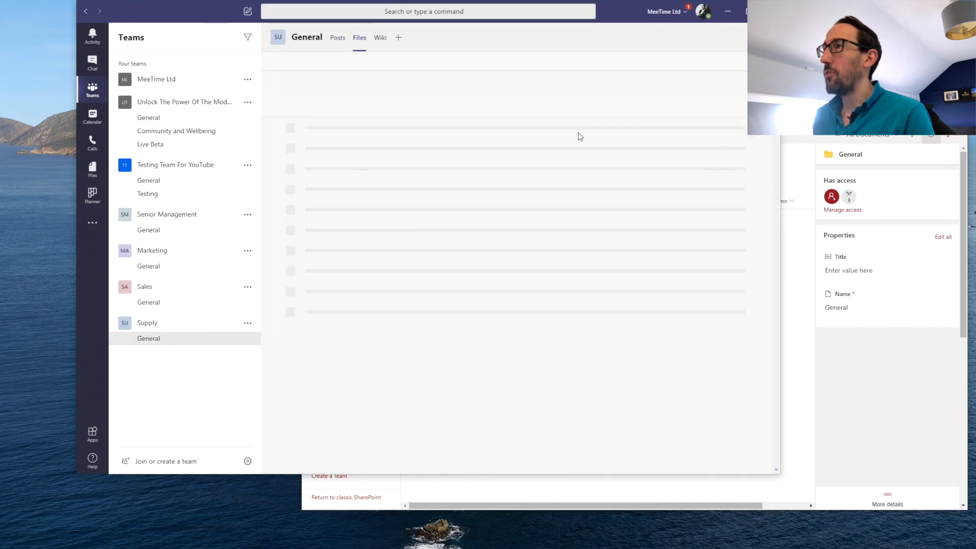
{"action": "left_click", "coordinate": [531, 62]}
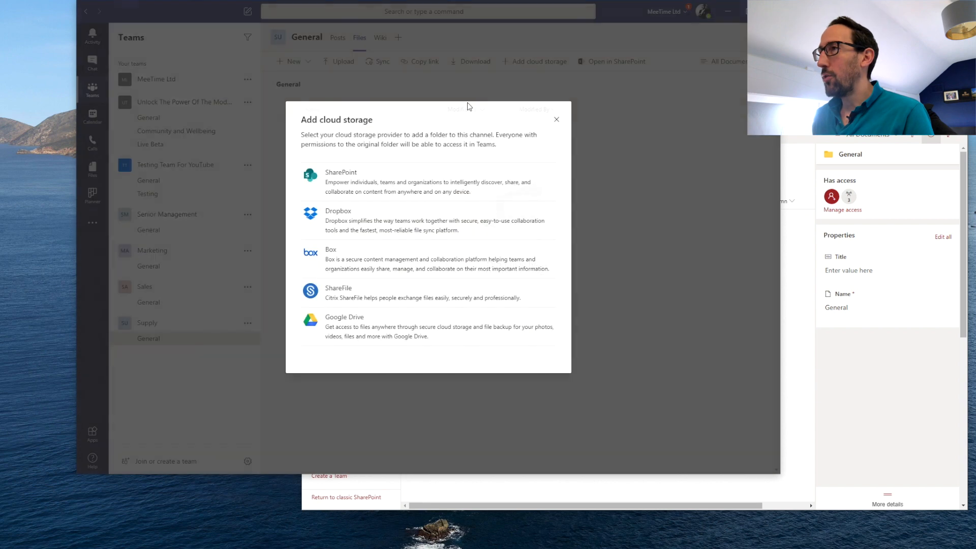
{"action": "left_click", "coordinate": [351, 182]}
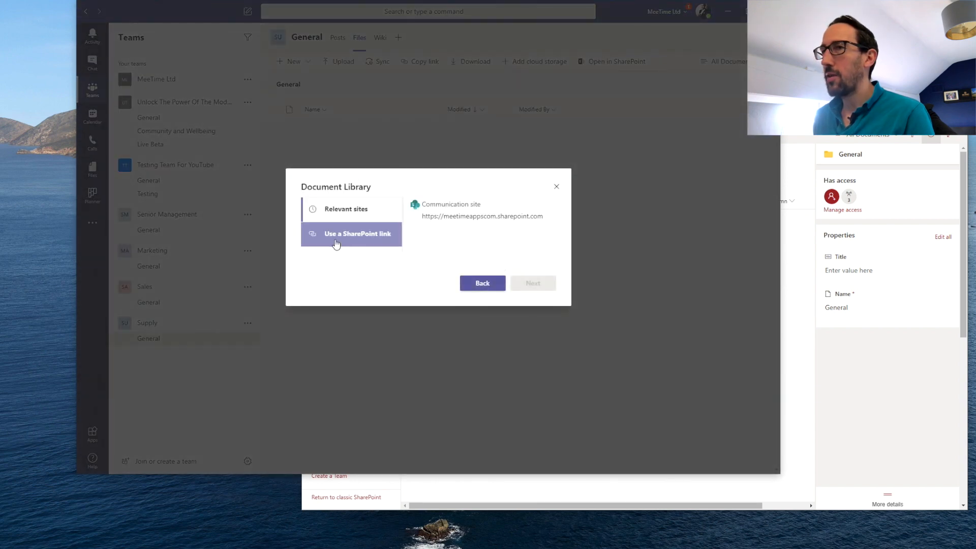
{"action": "left_click", "coordinate": [340, 235]}
{"action": "key", "text": "ctrl+v"}
{"action": "left_click", "coordinate": [549, 206]}
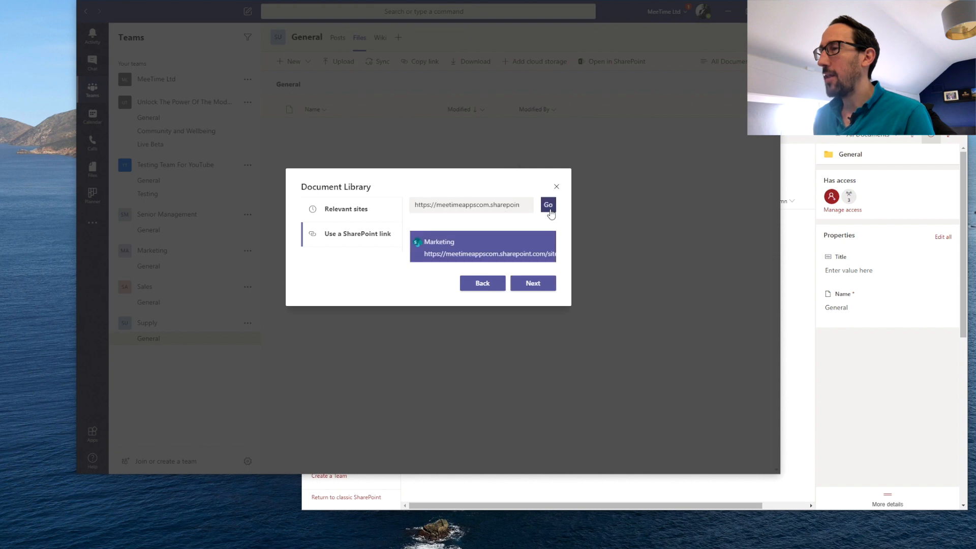
- Choose the Marketing site and its Documents library, and add it as a folder to the channel files
{"action": "left_click", "coordinate": [440, 243]}
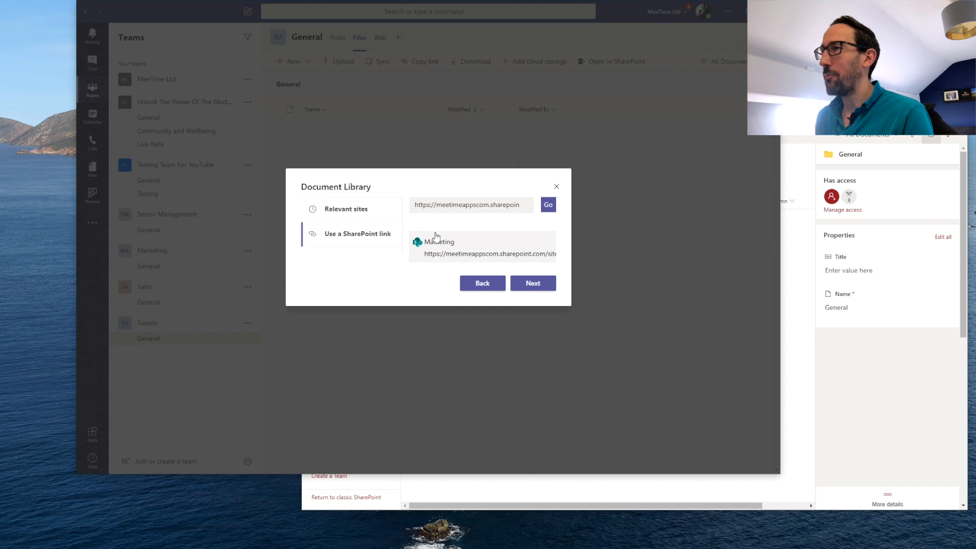
{"action": "left_click", "coordinate": [476, 246]}
{"action": "left_click", "coordinate": [548, 286]}
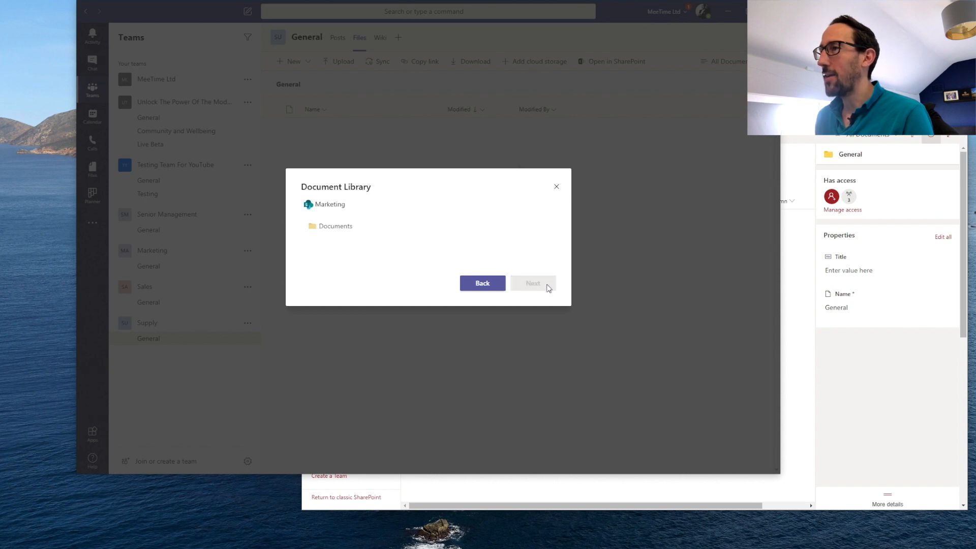
{"action": "left_click", "coordinate": [345, 233]}
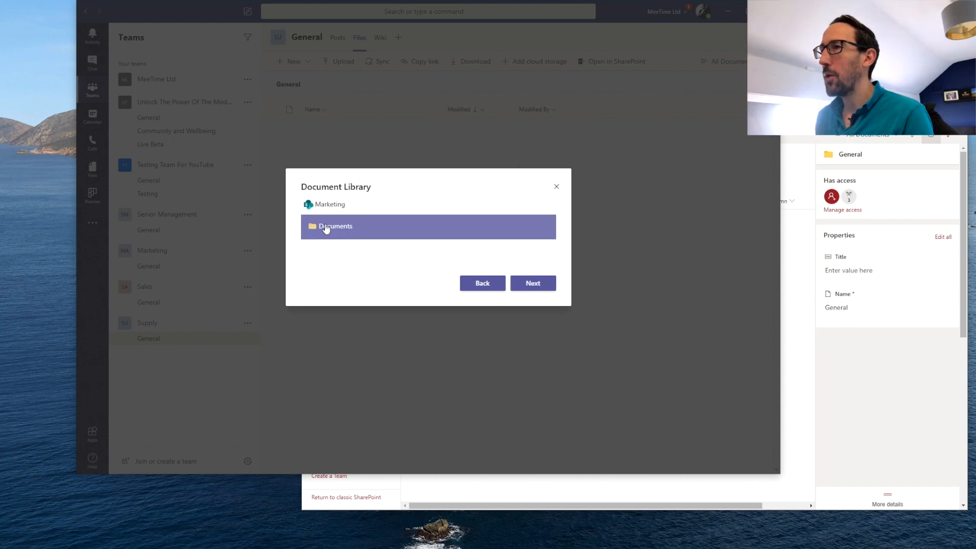
{"action": "left_click", "coordinate": [542, 285]}
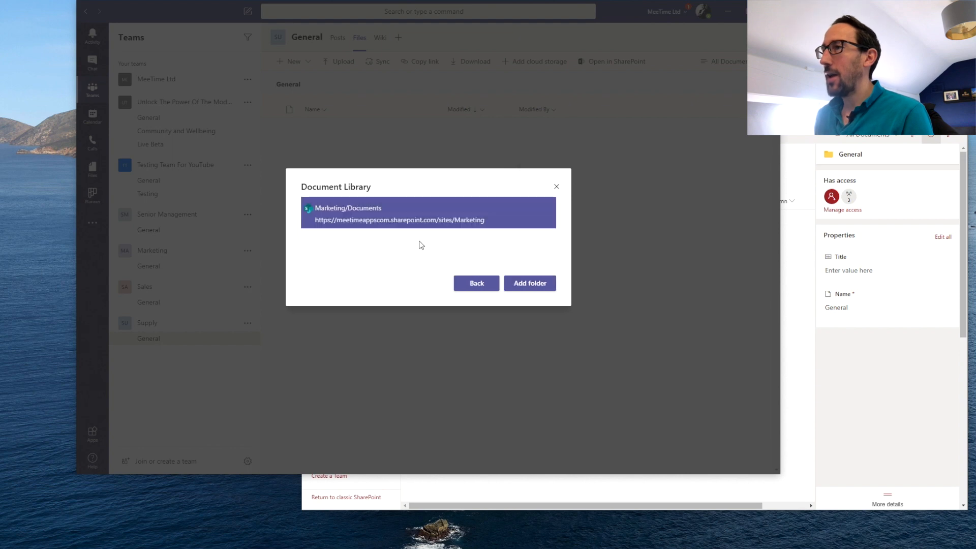
{"action": "left_click", "coordinate": [534, 288]}
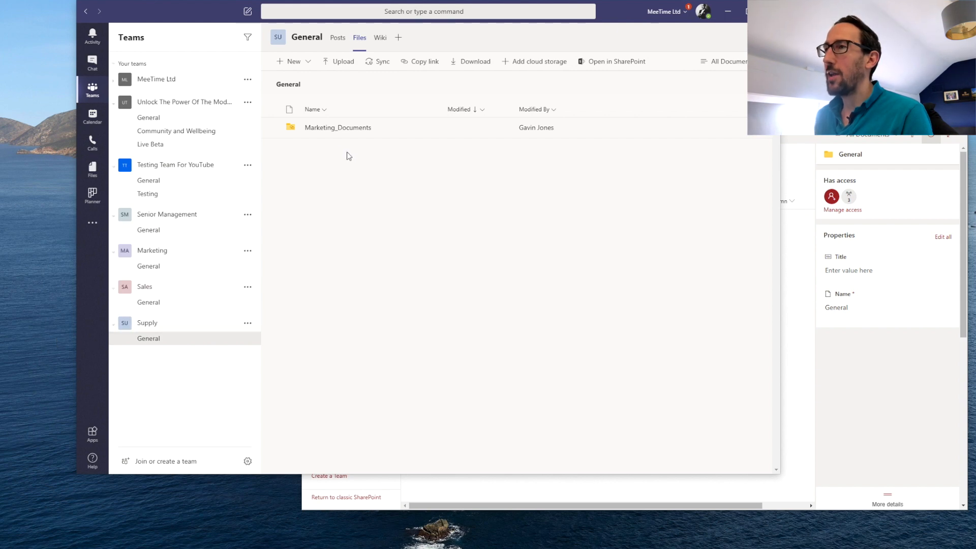
- Examine the contents of the linked Marketing_Documents folder and return to the Supply channel's file list
{"action": "left_click", "coordinate": [339, 130]}
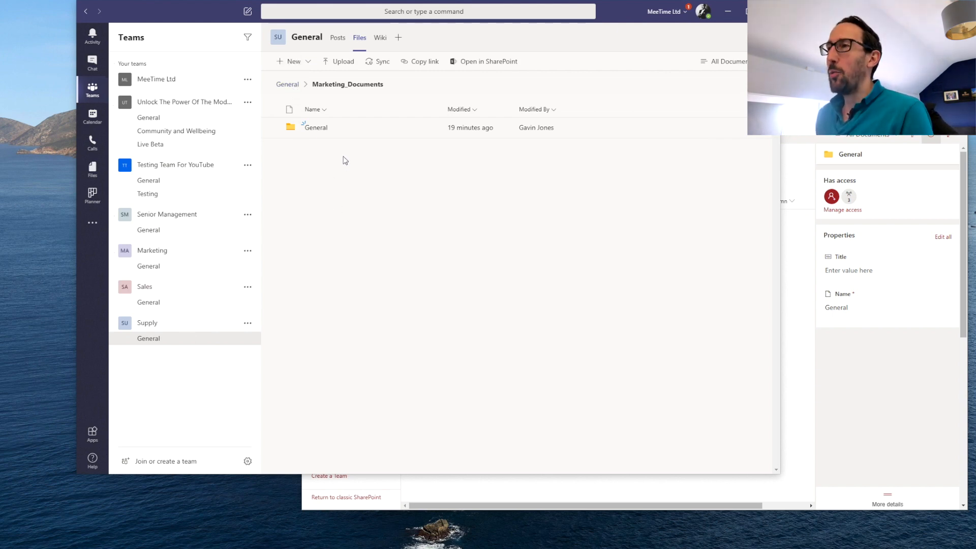
{"action": "left_click", "coordinate": [328, 131]}
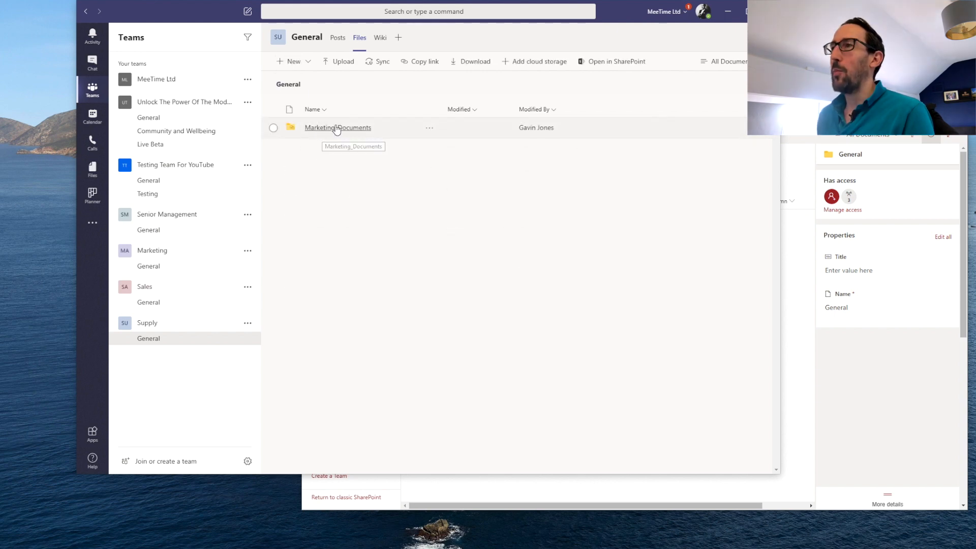
{"action": "left_click", "coordinate": [323, 133]}
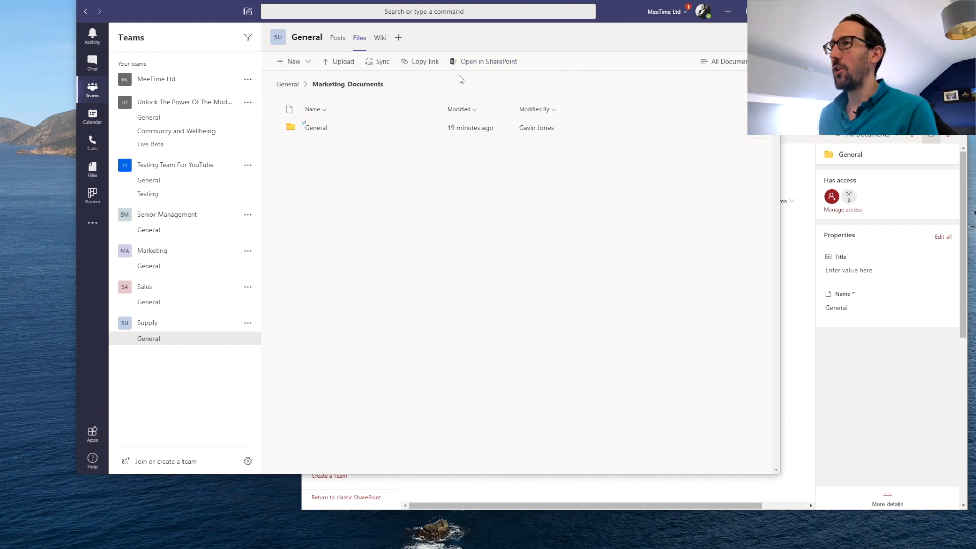
{"action": "left_click", "coordinate": [287, 86]}
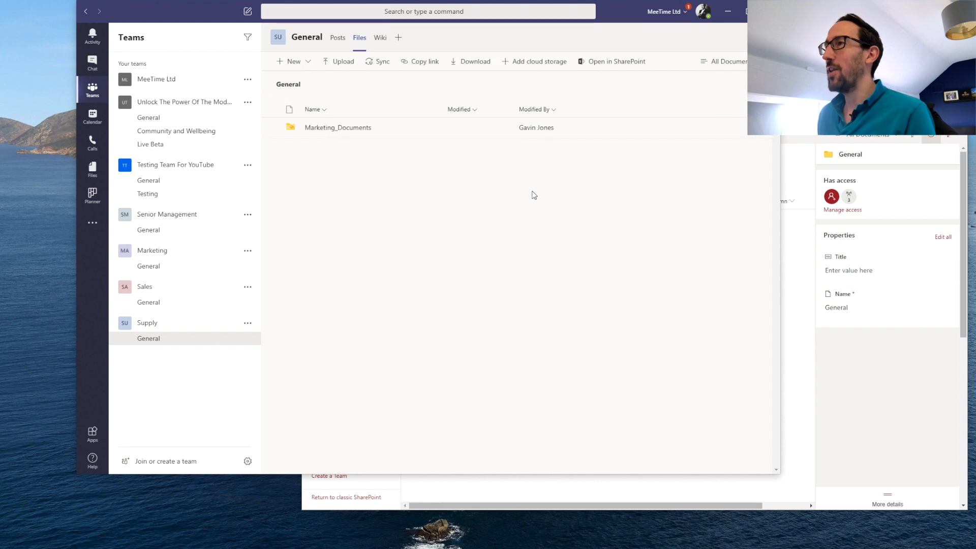
{"action": "left_click", "coordinate": [335, 129]}
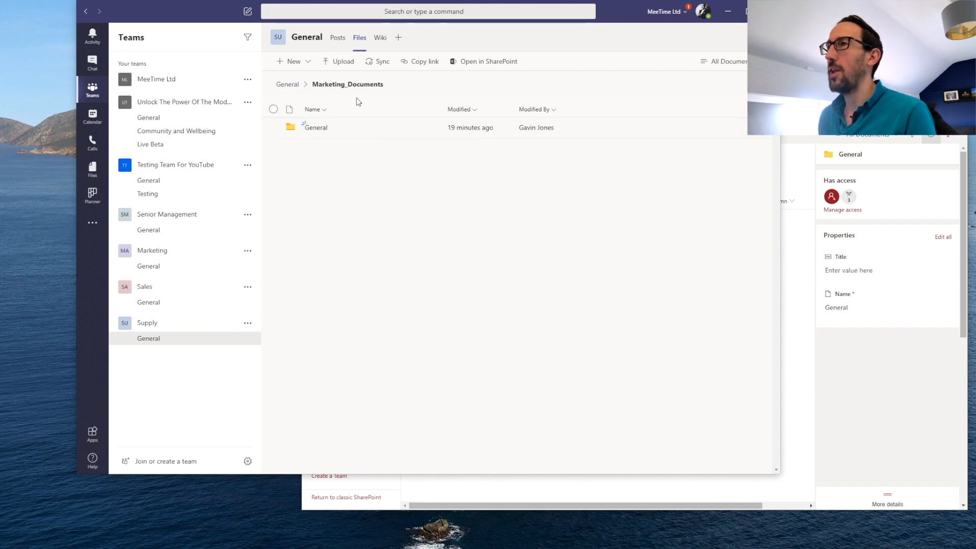
{"action": "left_click", "coordinate": [287, 85]}
- Browse the attachment picker of a Supply channel post down to the General folder in Marketing_Documents, and cancel the attachment
{"action": "left_click", "coordinate": [338, 38]}
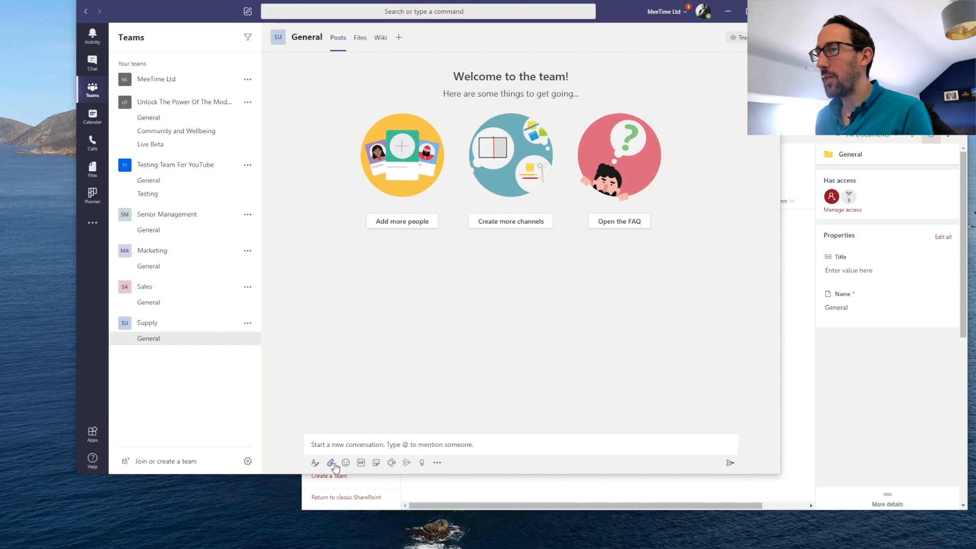
{"action": "left_click", "coordinate": [332, 464]}
{"action": "left_click", "coordinate": [312, 400]}
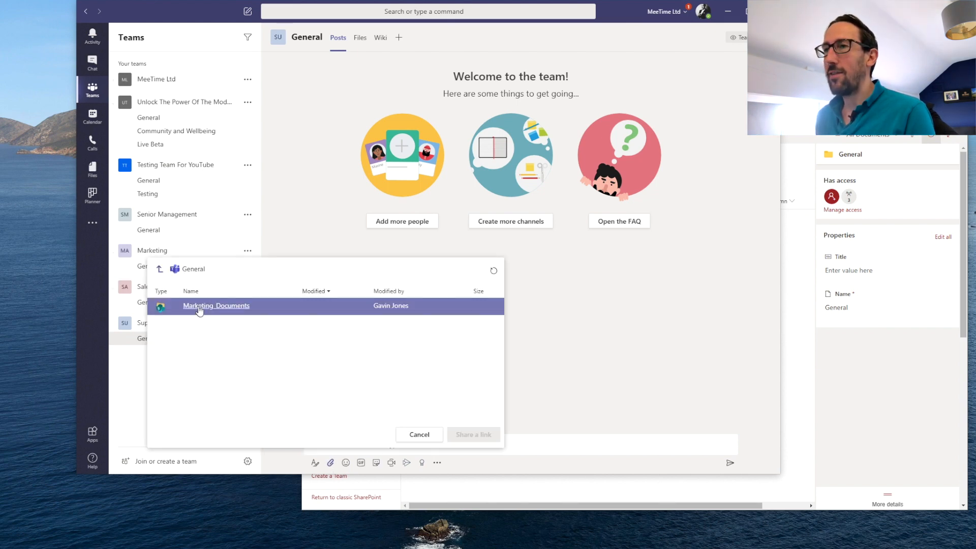
{"action": "left_click", "coordinate": [216, 306]}
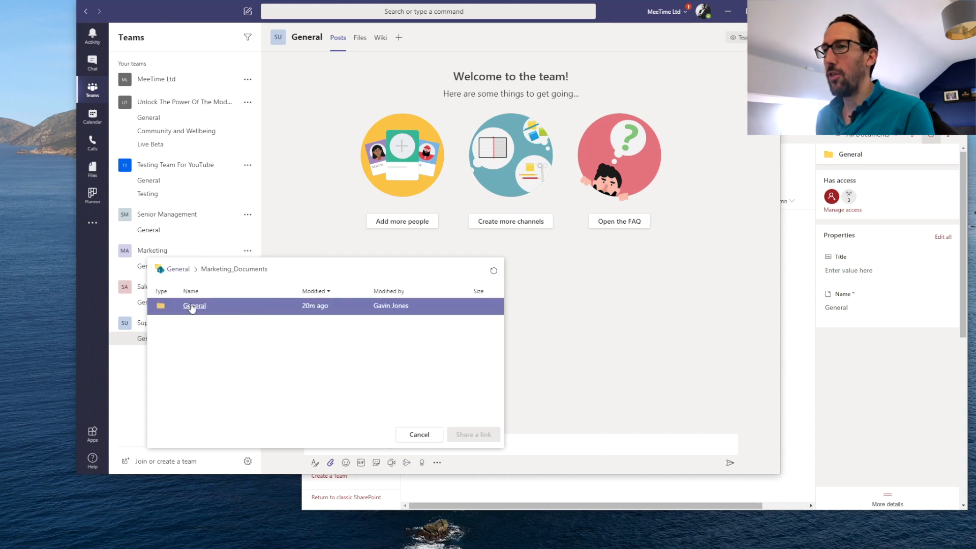
{"action": "left_click", "coordinate": [197, 307]}
{"action": "left_click", "coordinate": [438, 434]}
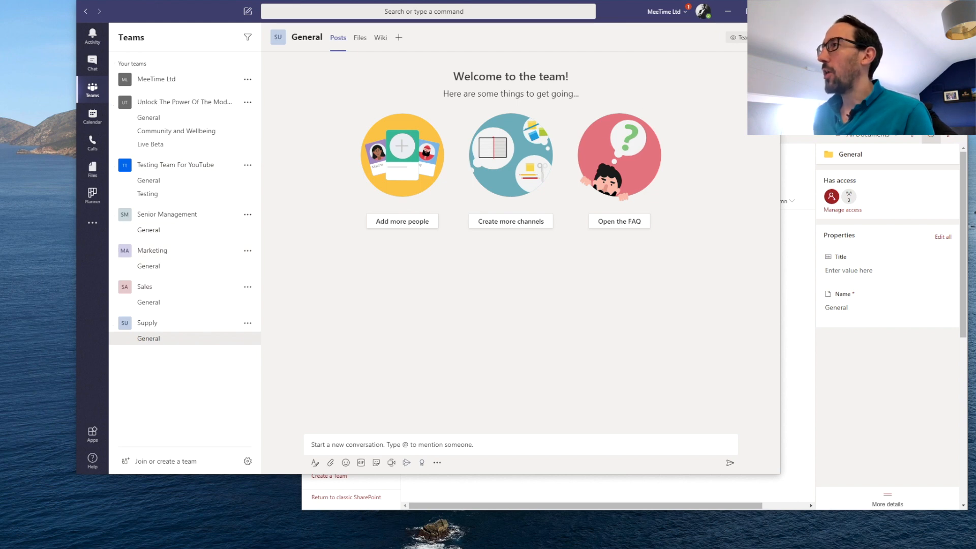
- Switch to the Marketing SharePoint site in the browser and open the permissions of its Documents library through the site contents
{"action": "left_click", "coordinate": [813, 20]}
{"action": "left_click_drag", "start_coordinate": [718, 8], "coordinate": [704, 10]}
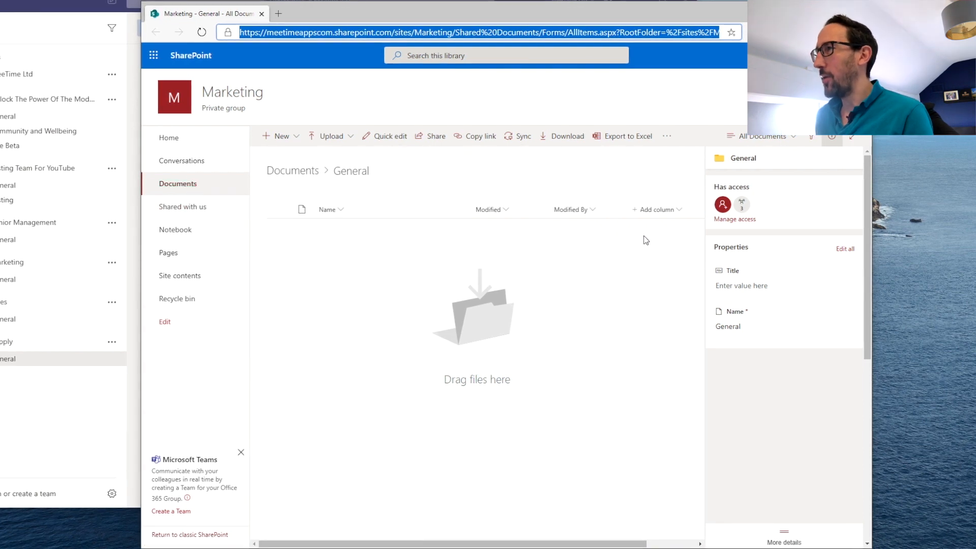
{"action": "left_click", "coordinate": [196, 187]}
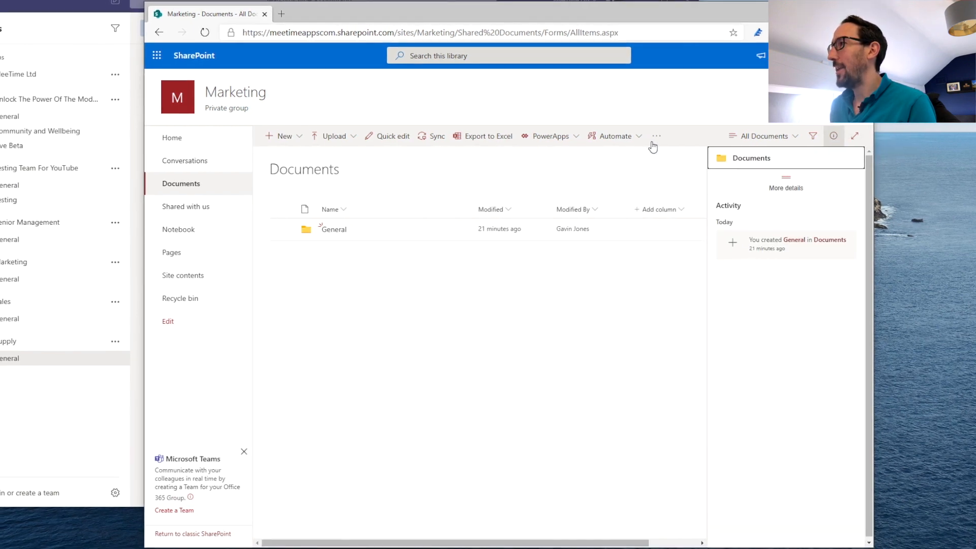
{"action": "left_click", "coordinate": [198, 279]}
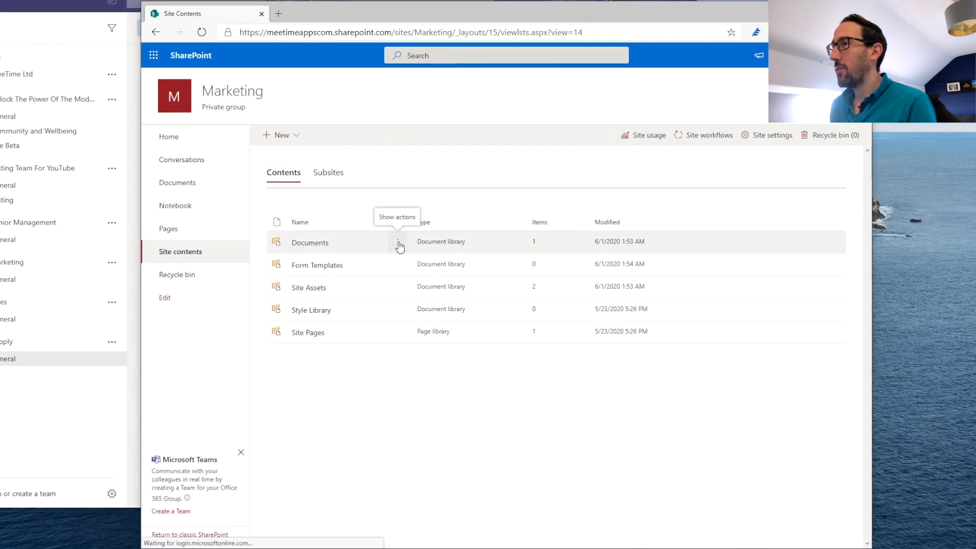
{"action": "left_click", "coordinate": [398, 243]}
{"action": "left_click", "coordinate": [405, 261]}
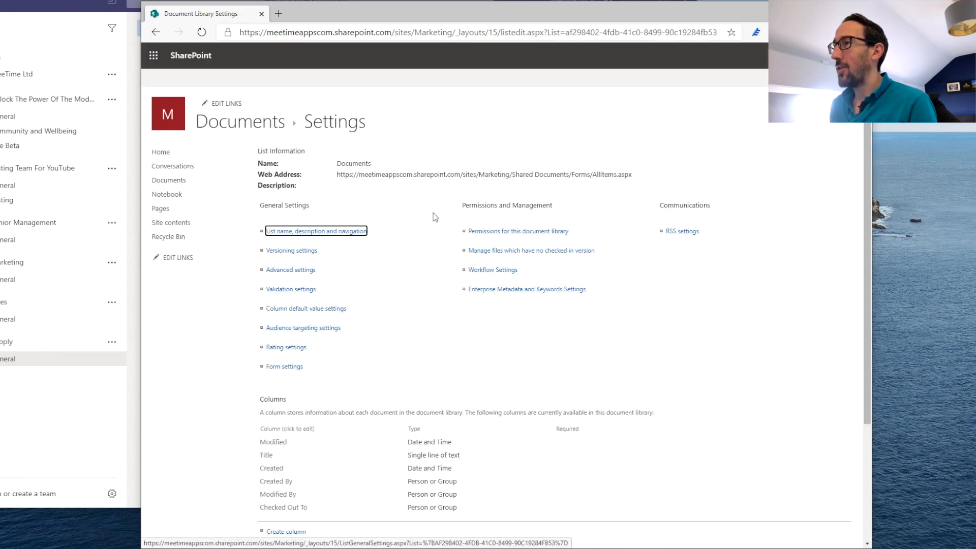
{"action": "left_click", "coordinate": [510, 232]}
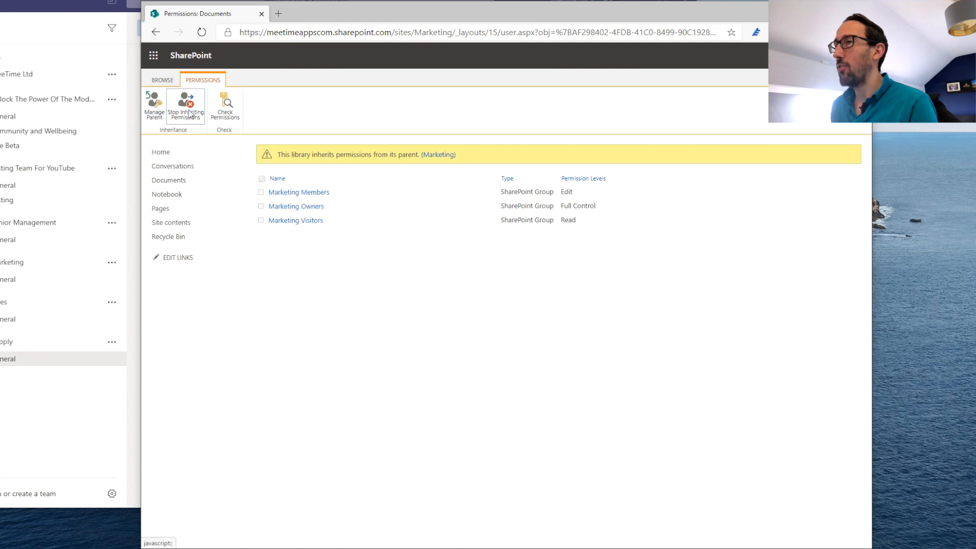
- Start sharing the parent Marketing site with Sales Members, Supply Members and Senior Management Members, and cancel the invitation
{"action": "left_click", "coordinate": [155, 107]}
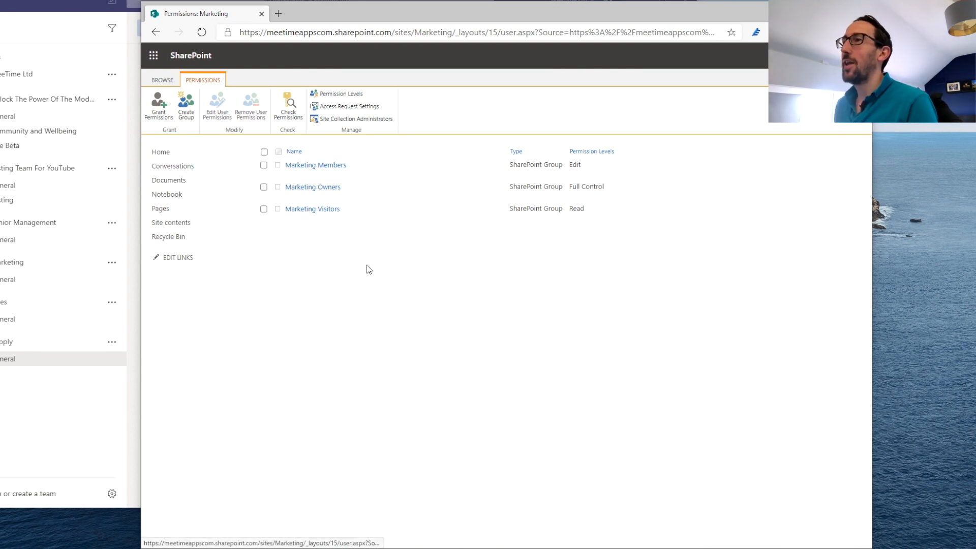
{"action": "left_click", "coordinate": [164, 109]}
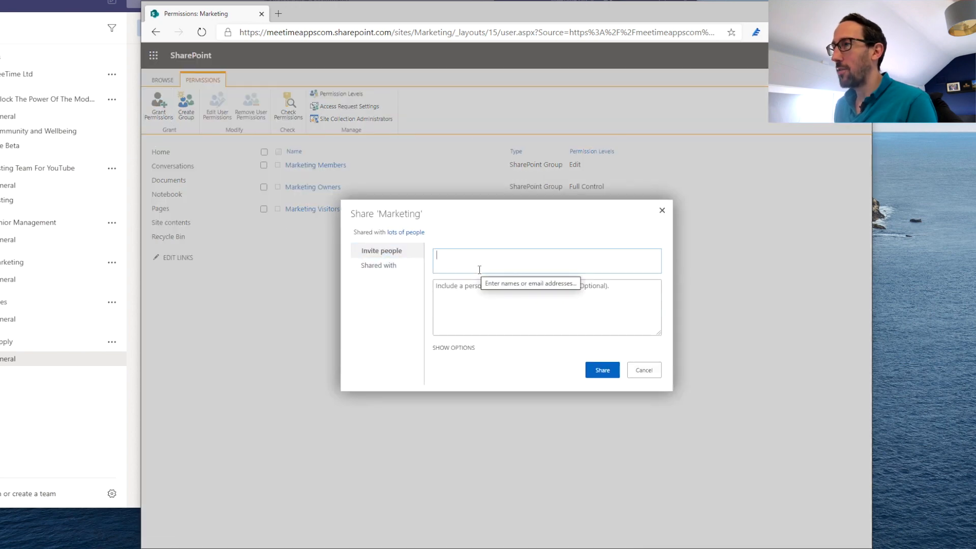
{"action": "left_click", "coordinate": [385, 266]}
{"action": "left_click", "coordinate": [387, 258]}
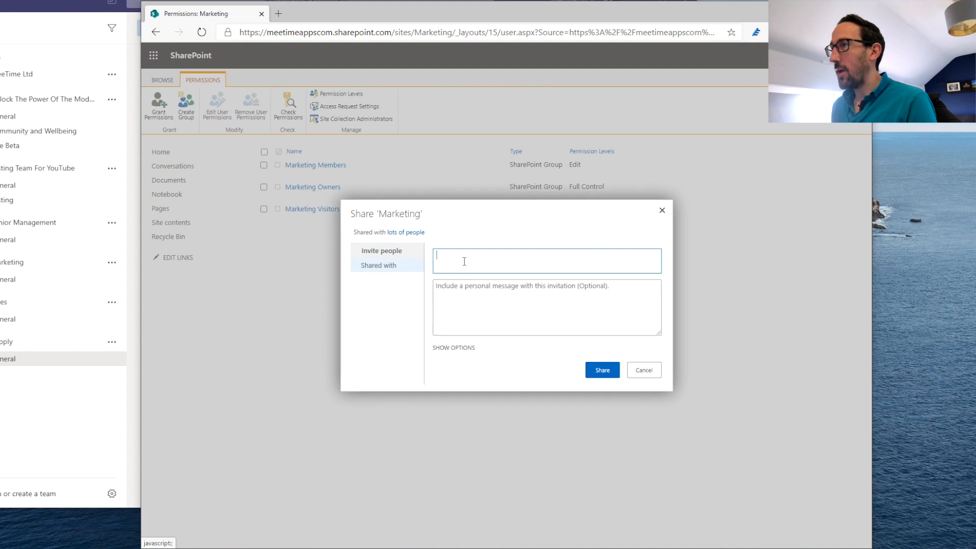
{"action": "type", "text": "sales"}
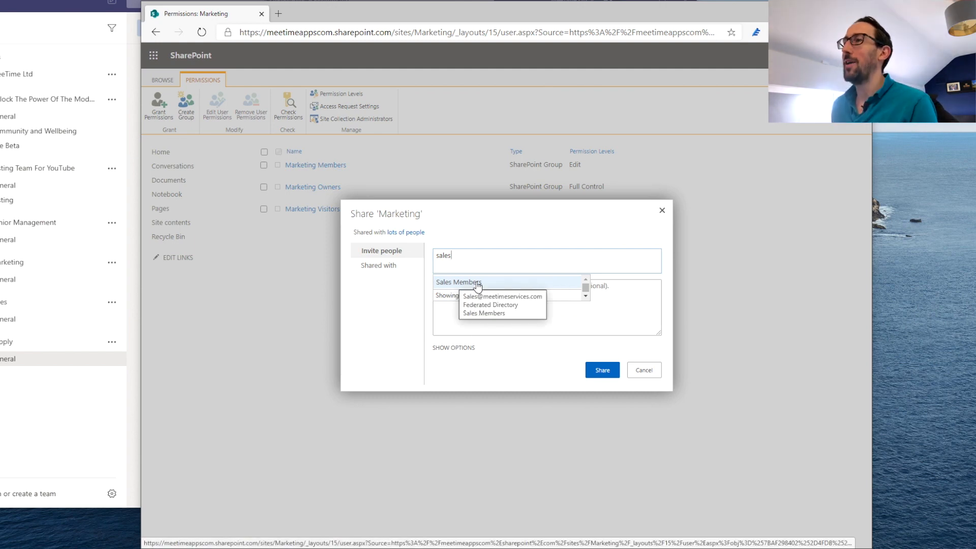
{"action": "left_click", "coordinate": [470, 283]}
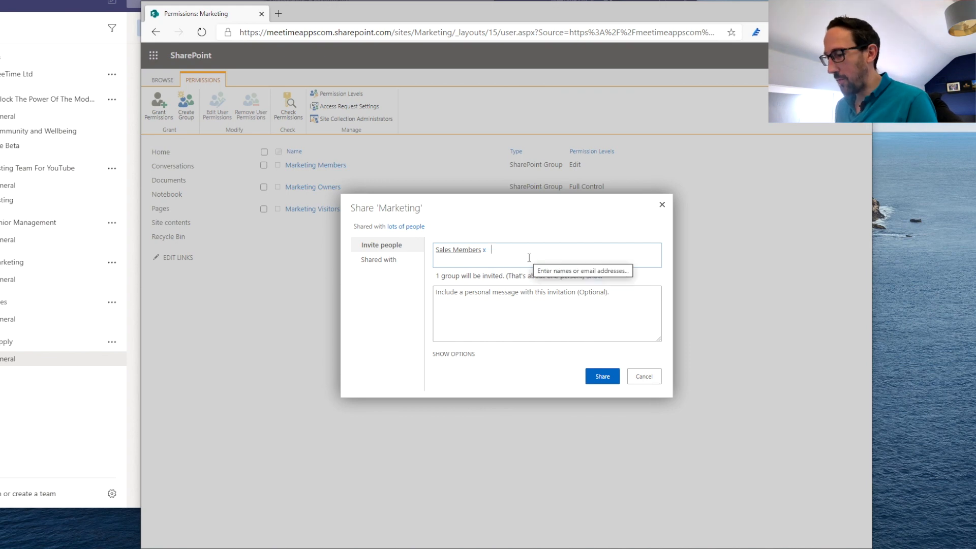
{"action": "type", "text": "suppl"}
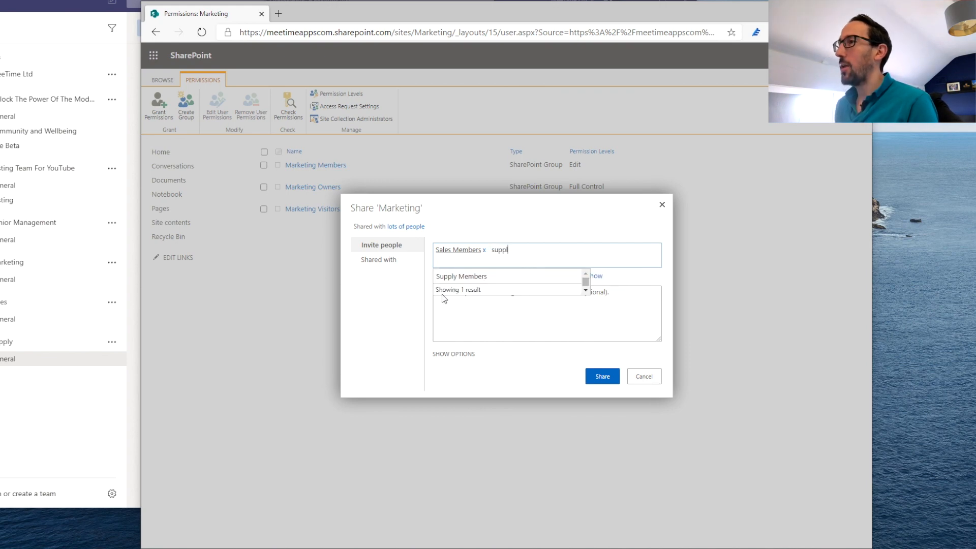
{"action": "left_click", "coordinate": [458, 277]}
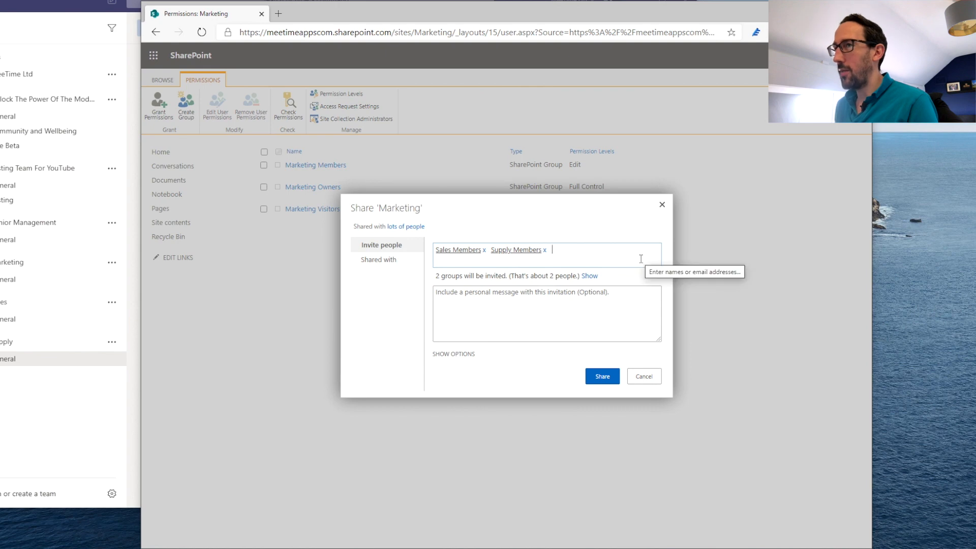
{"action": "type", "text": "Senior"}
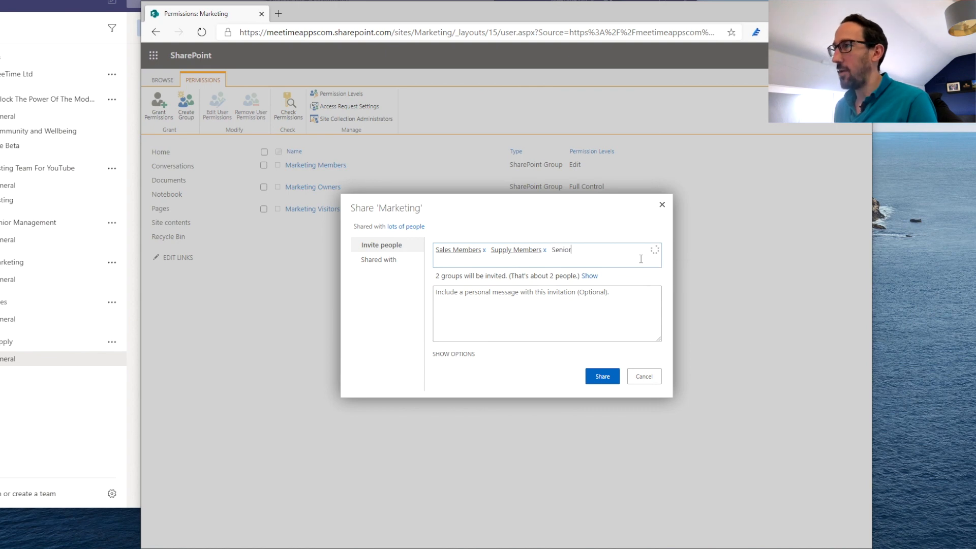
{"action": "left_click", "coordinate": [500, 279]}
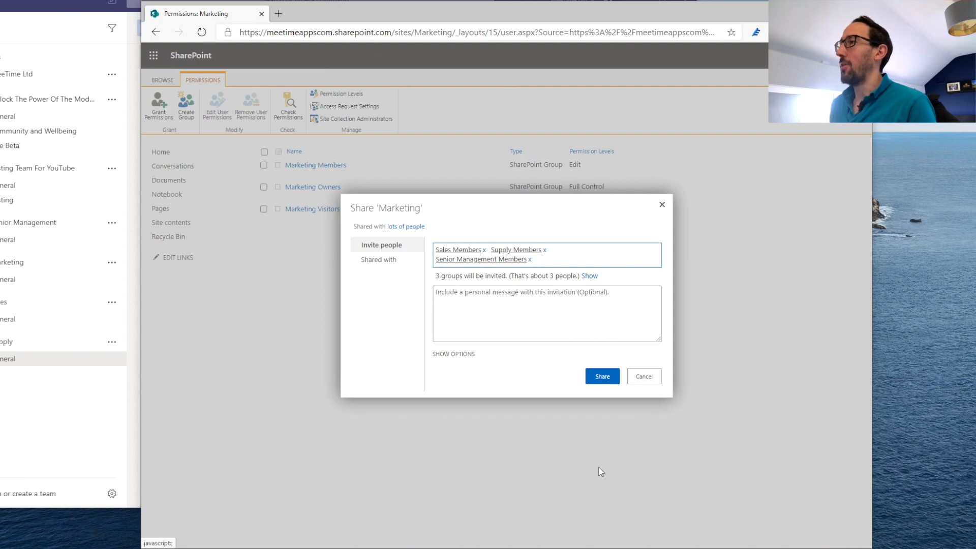
{"action": "left_click", "coordinate": [643, 378]}
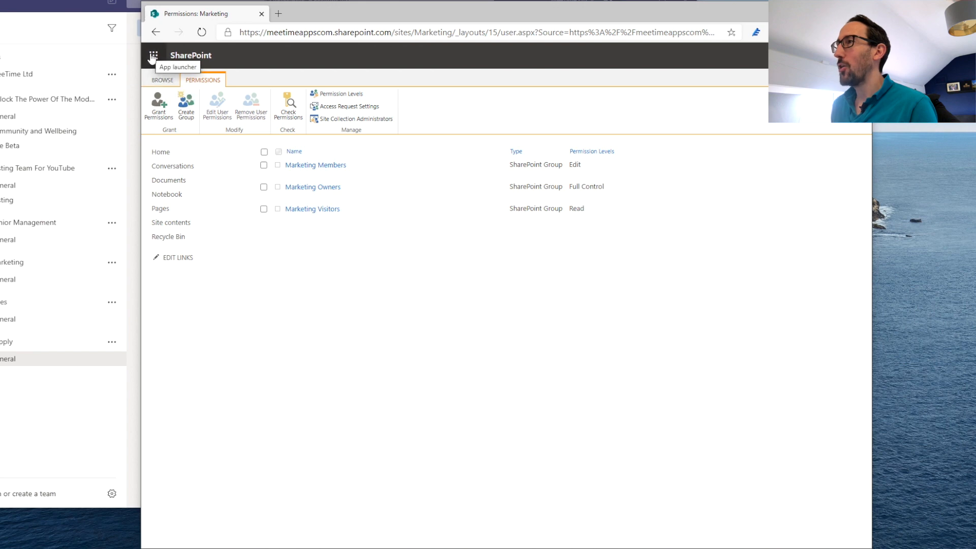
- Return to the Marketing site contents and create a document library named WIDE ACCESS - Marketing Files, shown in site navigation
{"action": "left_click_drag", "start_coordinate": [156, 35], "coordinate": [192, 85]}
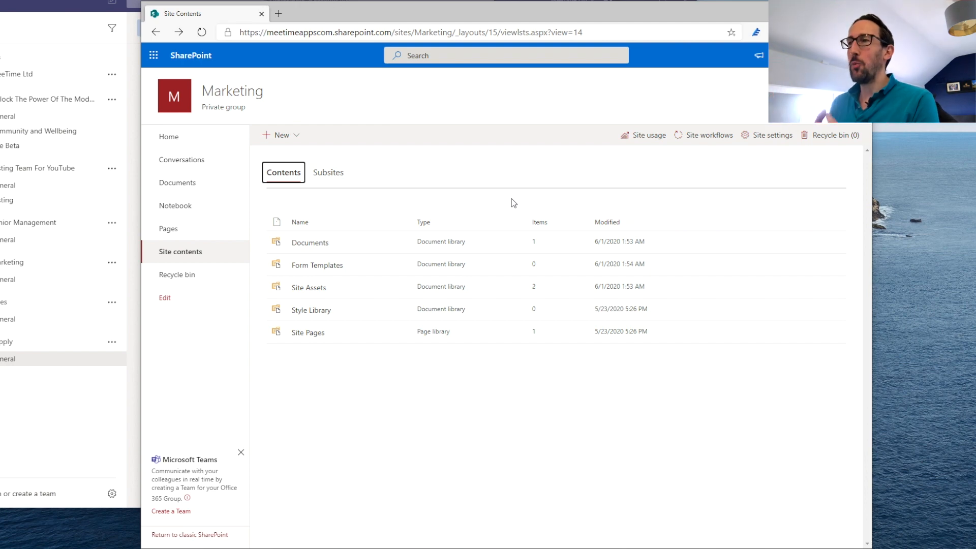
{"action": "left_click", "coordinate": [288, 135]}
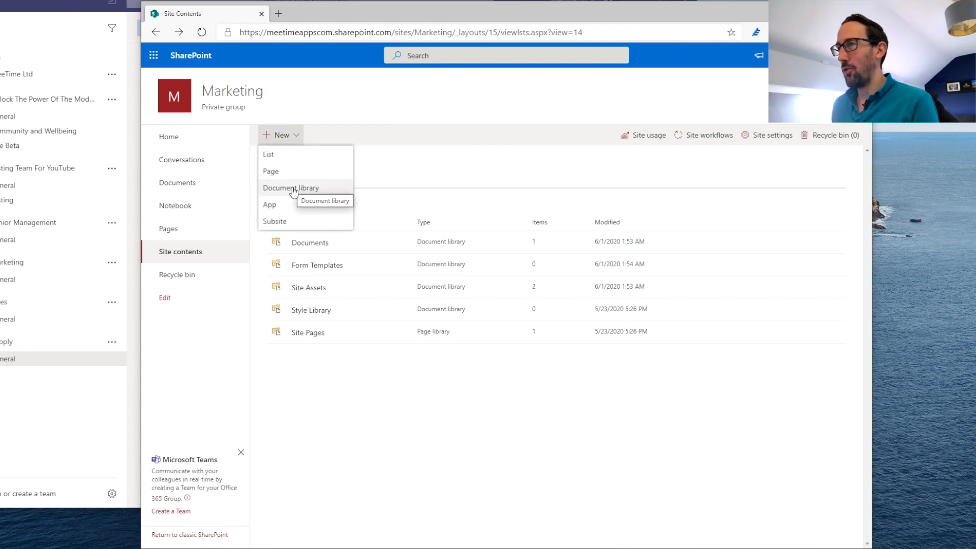
{"action": "left_click", "coordinate": [293, 188]}
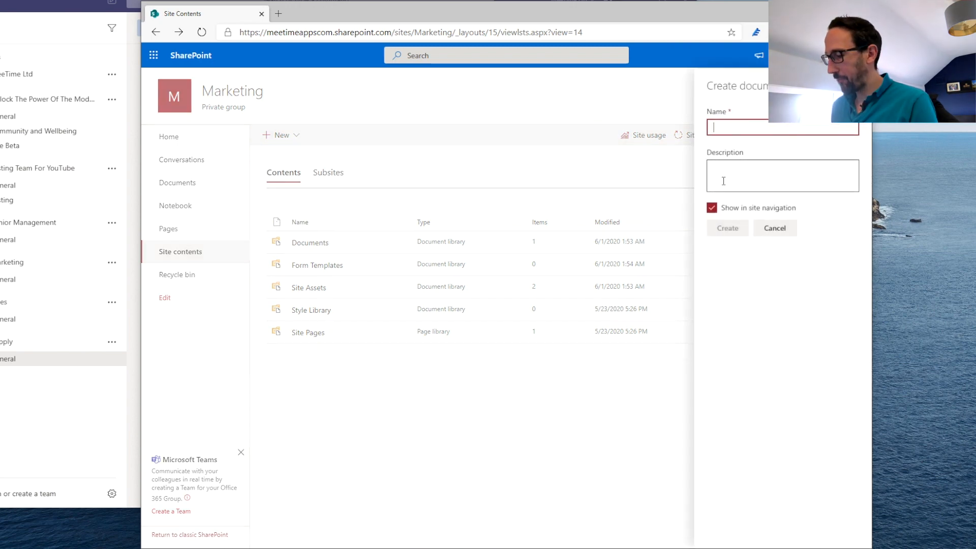
{"action": "type", "text": "WIDE ACCESS"}
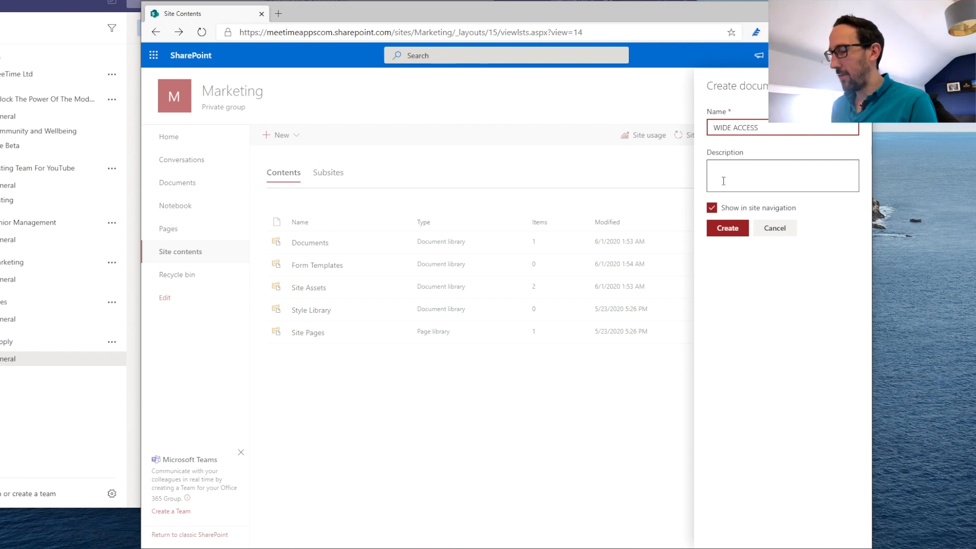
{"action": "type", "text": " (Marketing Files)"}
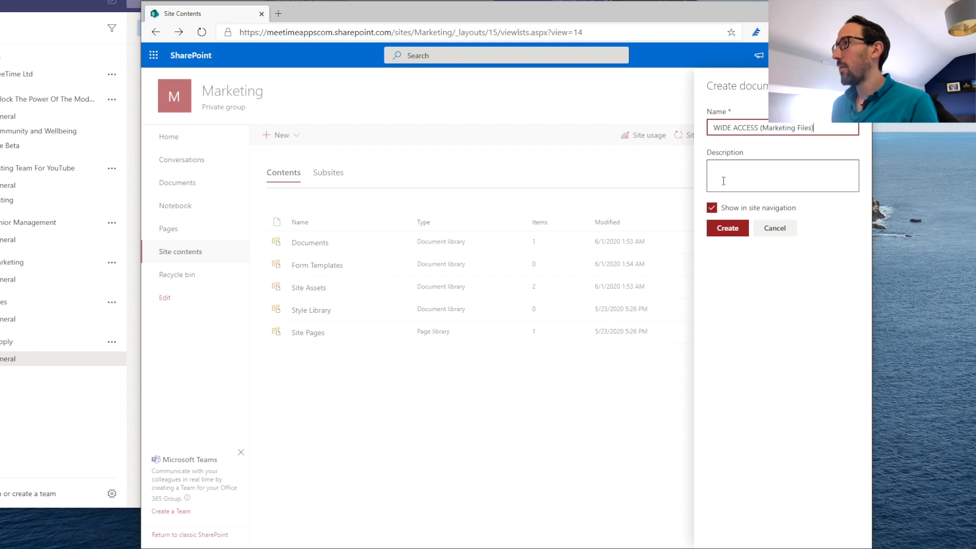
{"action": "left_click", "coordinate": [763, 128]}
{"action": "key", "text": "BackSpace"}
{"action": "type", "text": "-"}
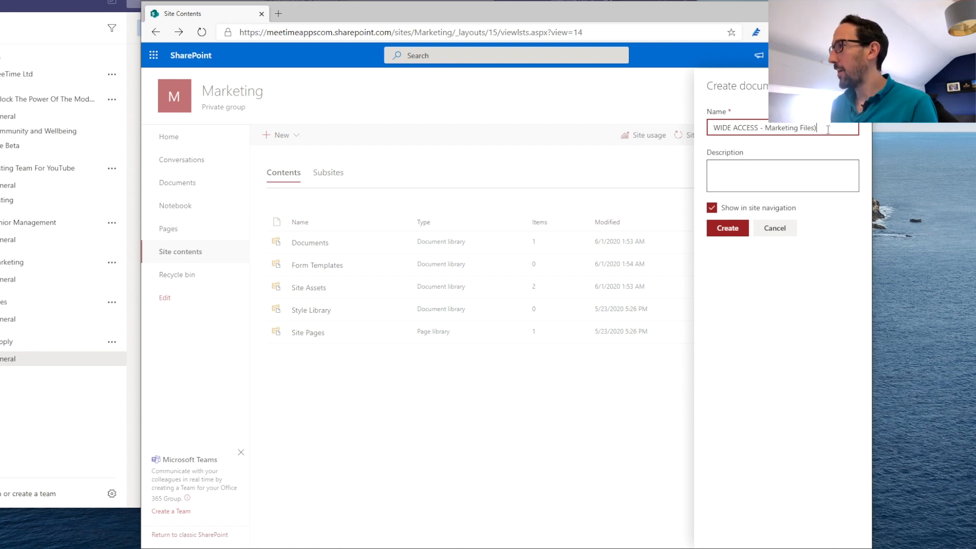
{"action": "left_click", "coordinate": [828, 128]}
{"action": "key", "text": "BackSpace"}
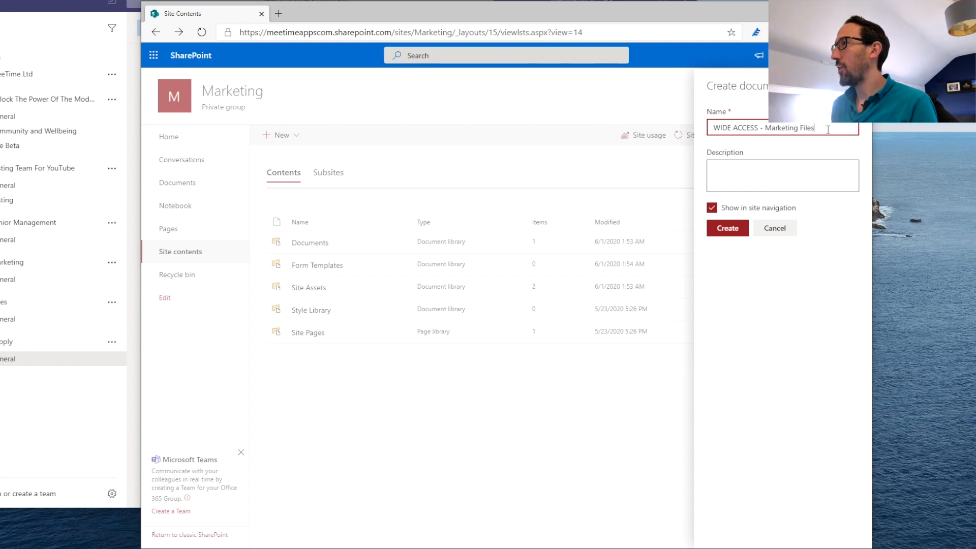
{"action": "left_click", "coordinate": [734, 230]}
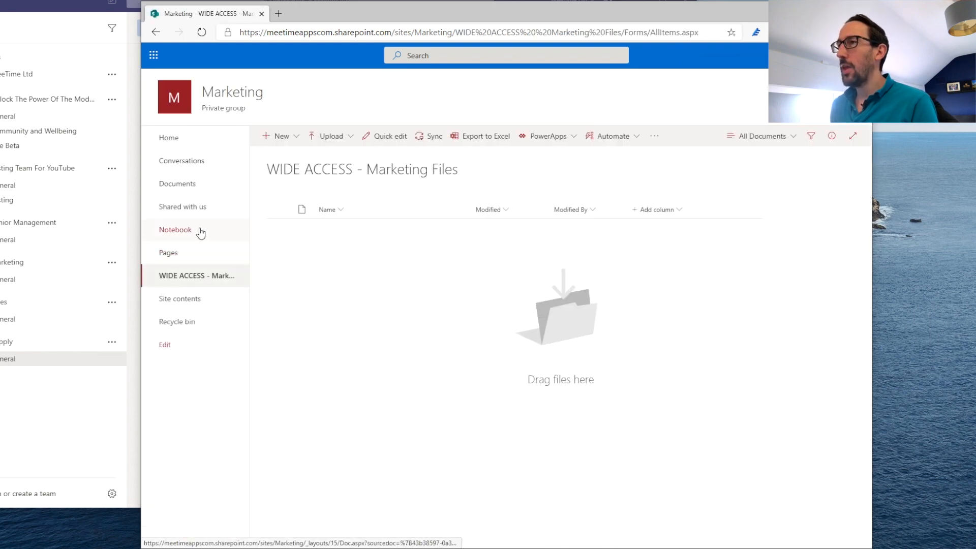
- Select the new WIDE ACCESS library, and switch to Teams to view the files of the Marketing team's General channel
{"action": "left_click", "coordinate": [162, 276]}
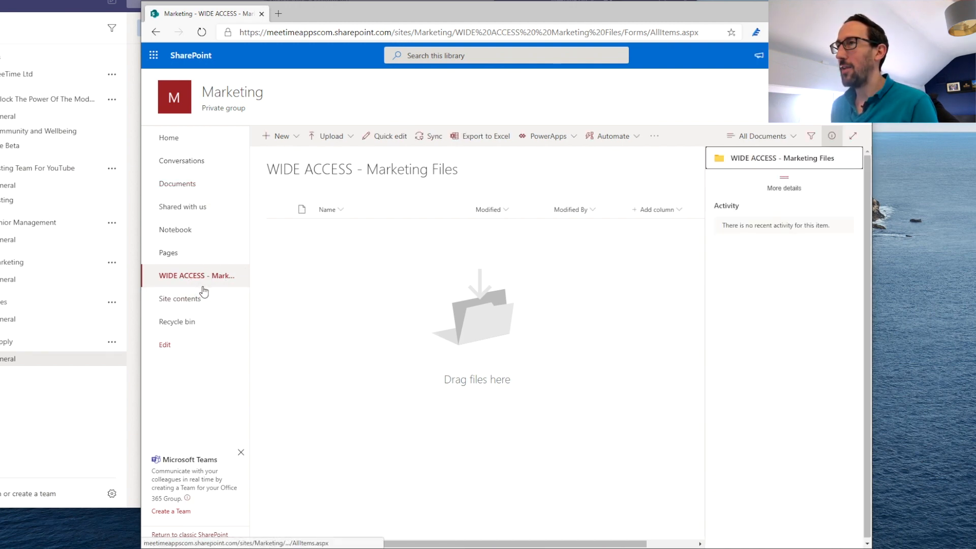
{"action": "left_click", "coordinate": [21, 283]}
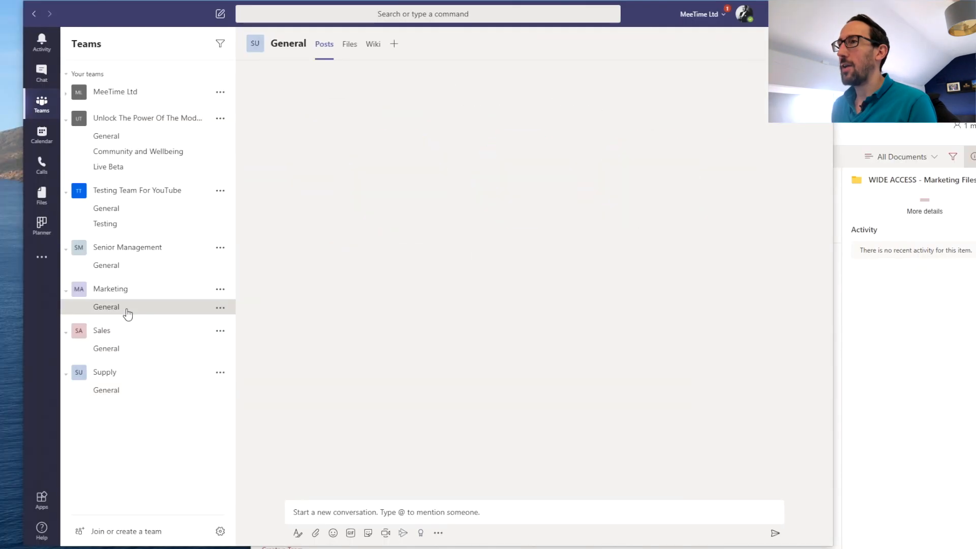
{"action": "left_click", "coordinate": [356, 46]}
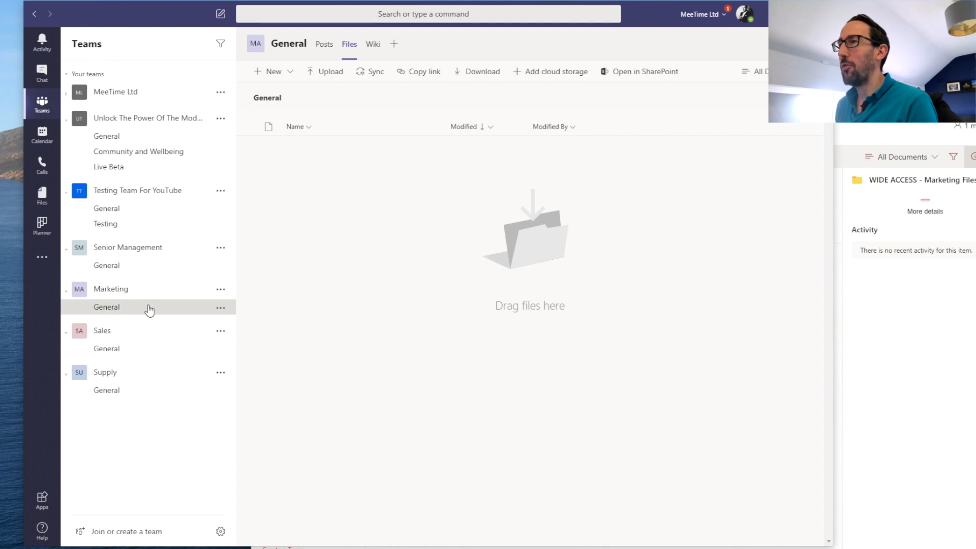
- Switch back to SharePoint and examine the General folder in the Documents library and the separate WIDE ACCESS library
{"action": "left_click_drag", "start_coordinate": [859, 26], "coordinate": [955, 57]}
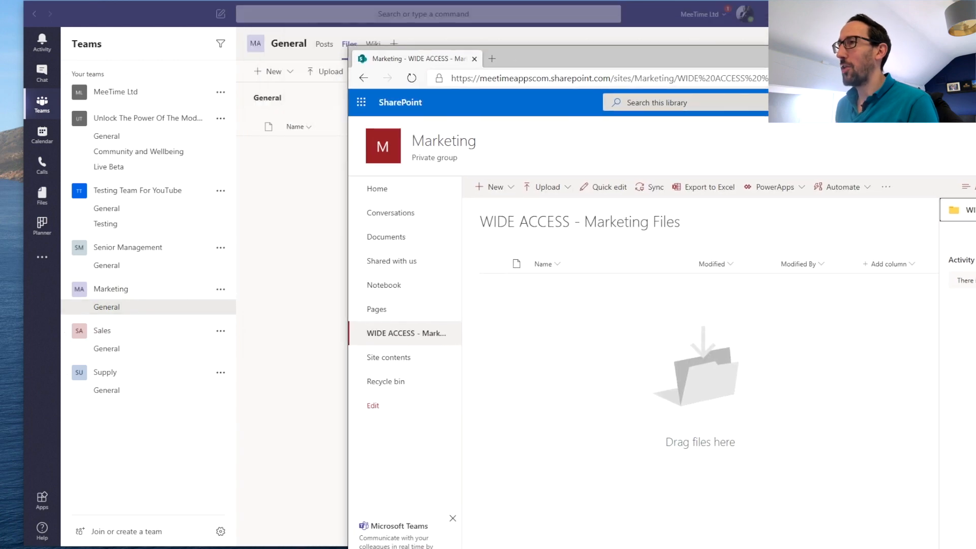
{"action": "left_click", "coordinate": [396, 244]}
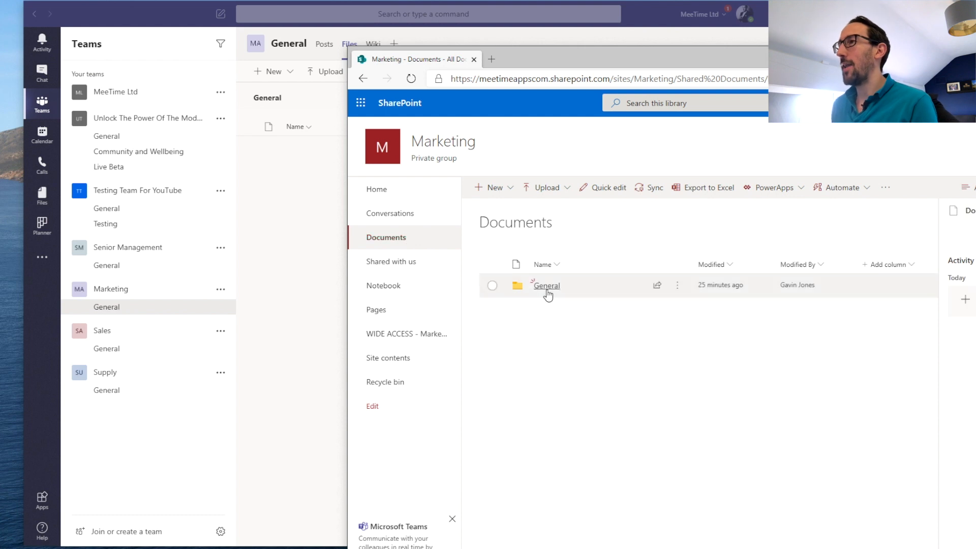
{"action": "left_click", "coordinate": [547, 287]}
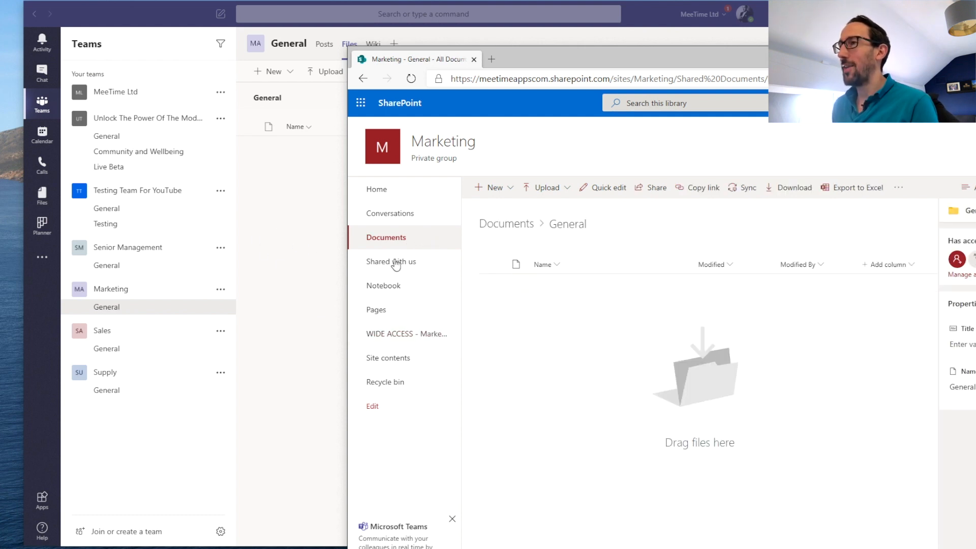
{"action": "left_click", "coordinate": [406, 334]}
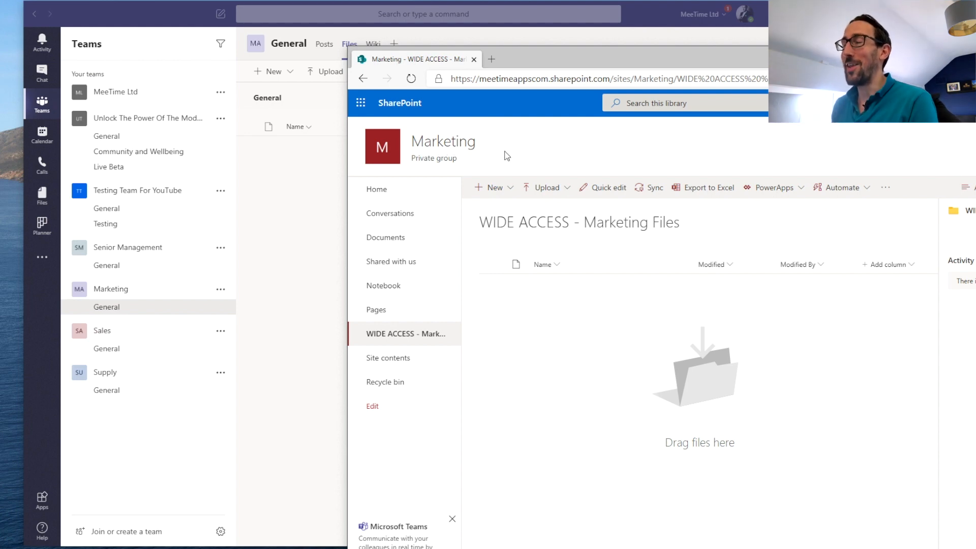
- Switch to Teams and start adding SharePoint cloud storage to the Marketing General channel, looking up the Marketing site by its pasted link
{"action": "left_click", "coordinate": [327, 154]}
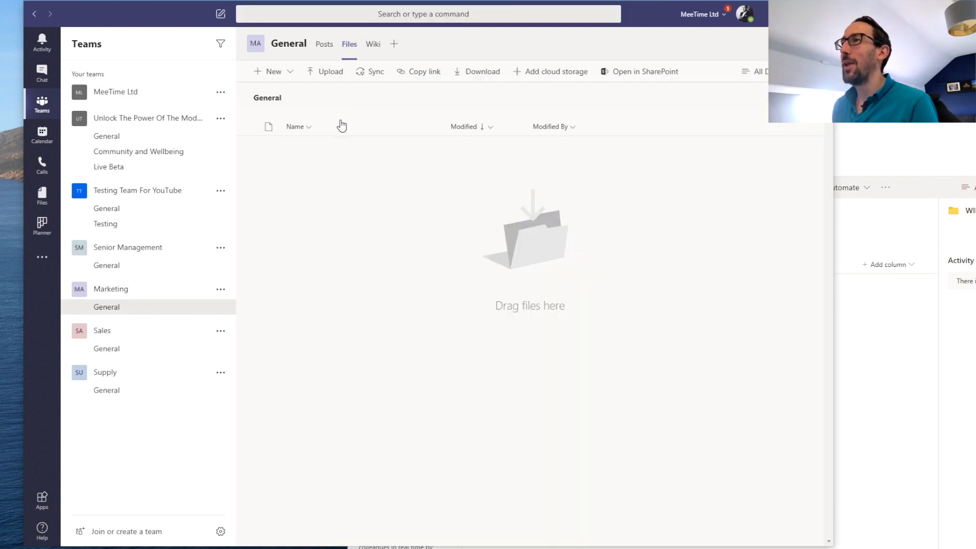
{"action": "left_click", "coordinate": [556, 73]}
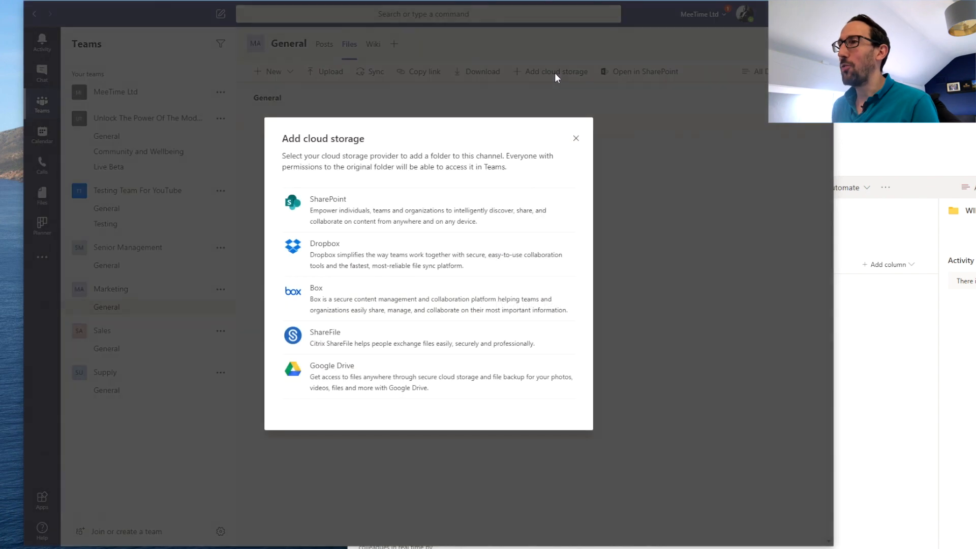
{"action": "left_click", "coordinate": [366, 202]}
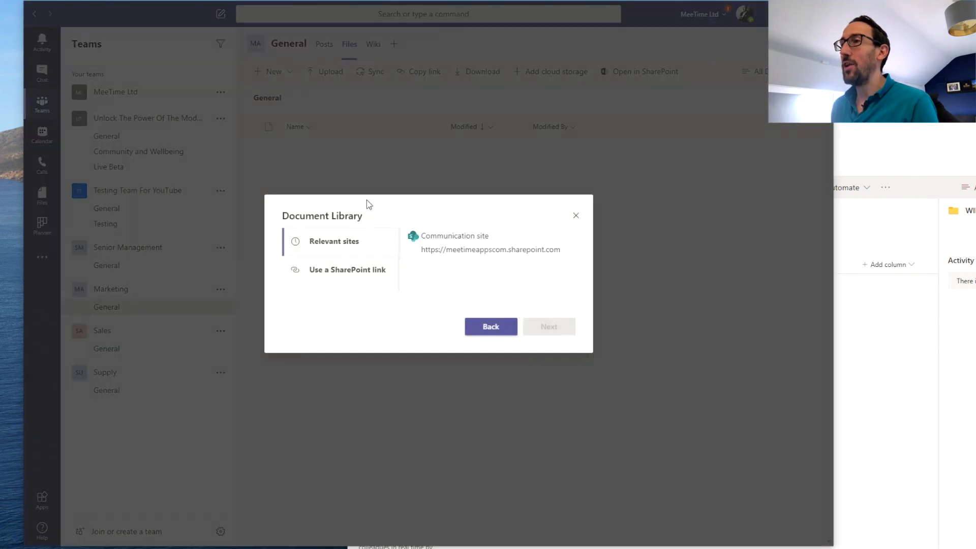
{"action": "left_click", "coordinate": [340, 280]}
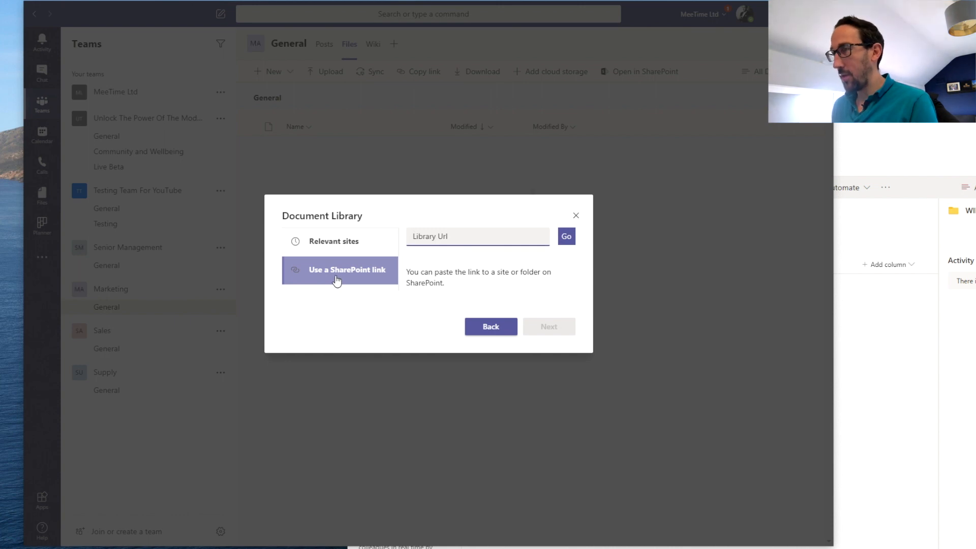
{"action": "key", "text": "ctrl+v"}
{"action": "left_click", "coordinate": [566, 236]}
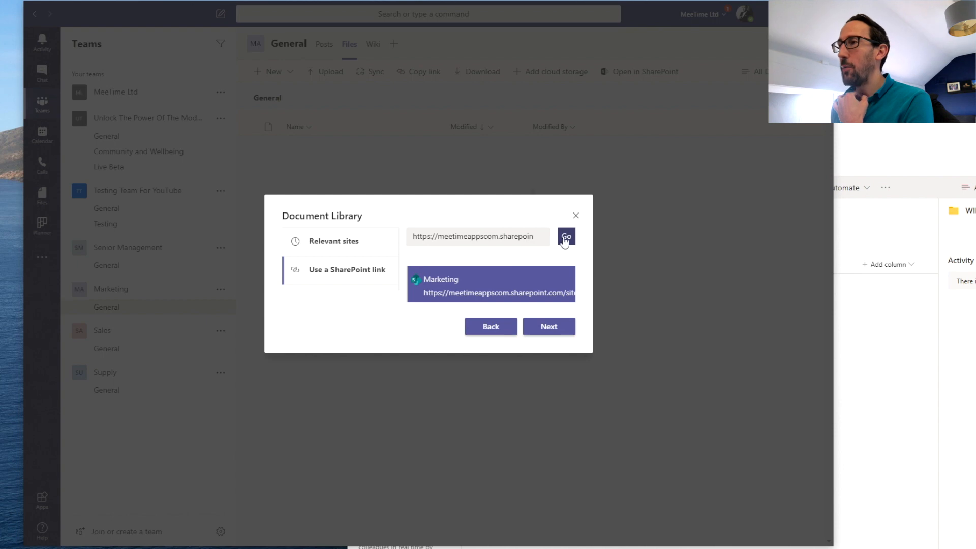
- Choose the WIDE ACCESS - Marketing Files library of the Marketing site, add it as a channel folder, and open that folder
{"action": "left_click", "coordinate": [557, 330]}
{"action": "left_click", "coordinate": [335, 262]}
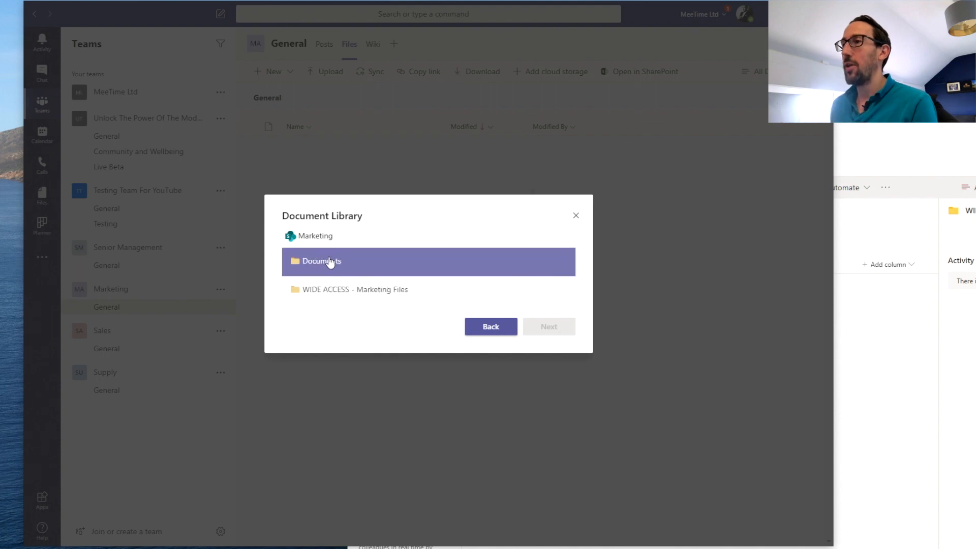
{"action": "left_click", "coordinate": [359, 292]}
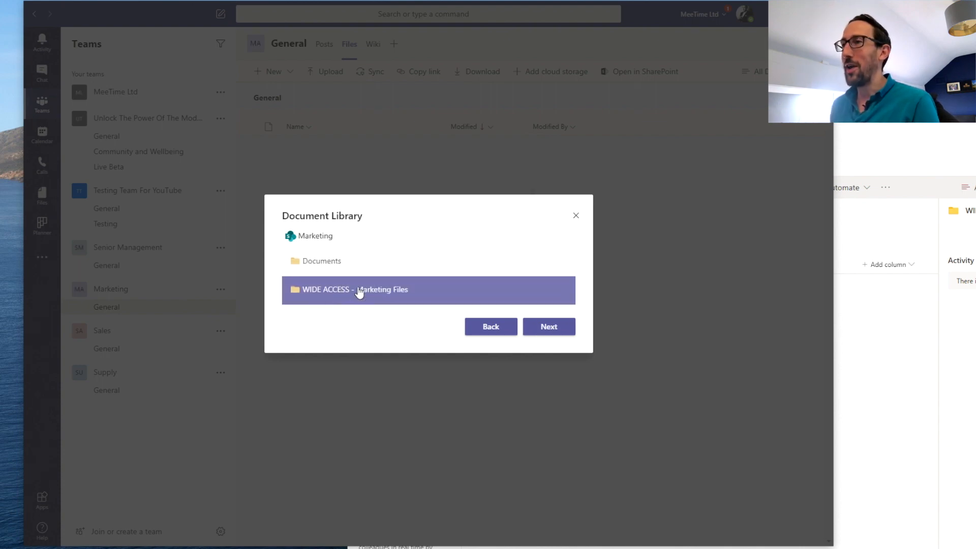
{"action": "left_click", "coordinate": [559, 331]}
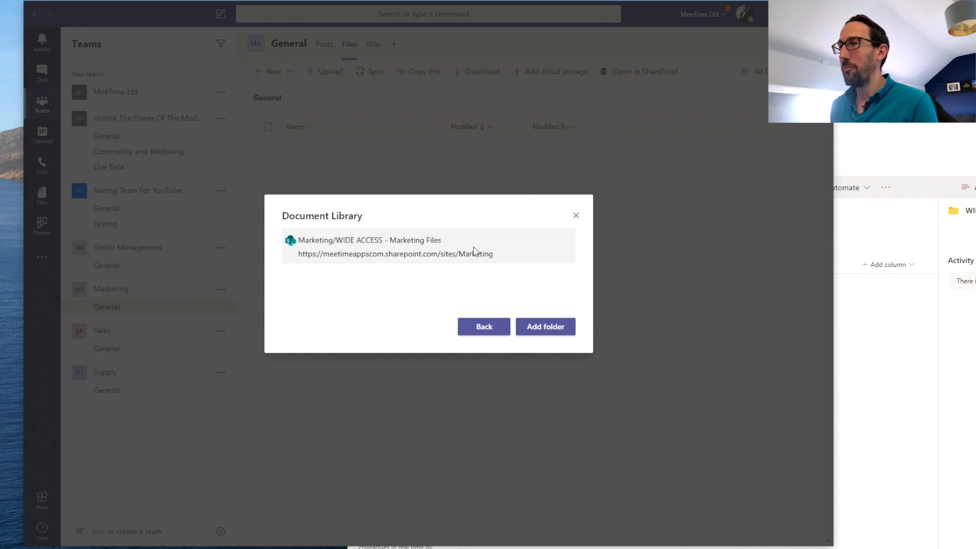
{"action": "left_click", "coordinate": [540, 331]}
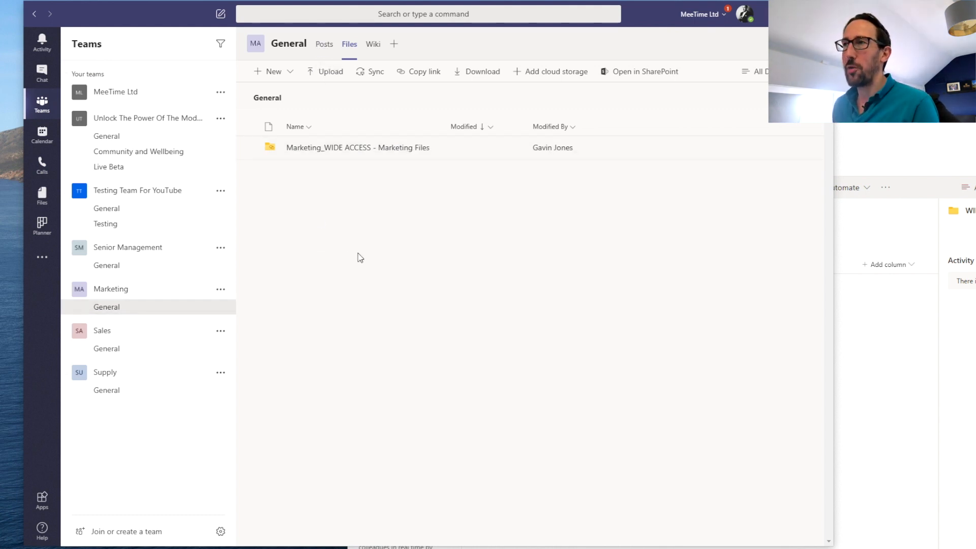
{"action": "left_click", "coordinate": [342, 148]}
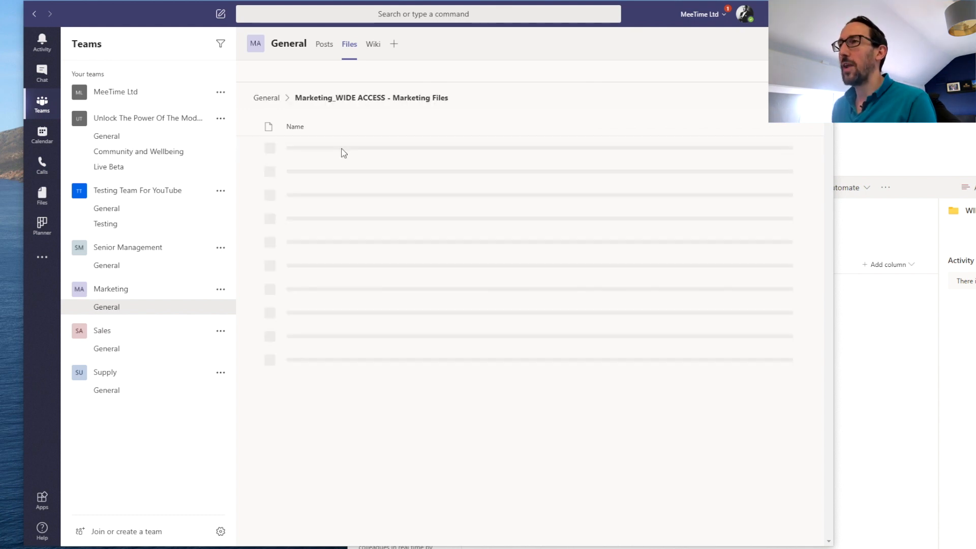
- Switch to SharePoint and, from the Marketing site contents, stop the WIDE ACCESS - Marketing Files library inheriting permissions from its parent site
{"action": "left_click", "coordinate": [890, 383]}
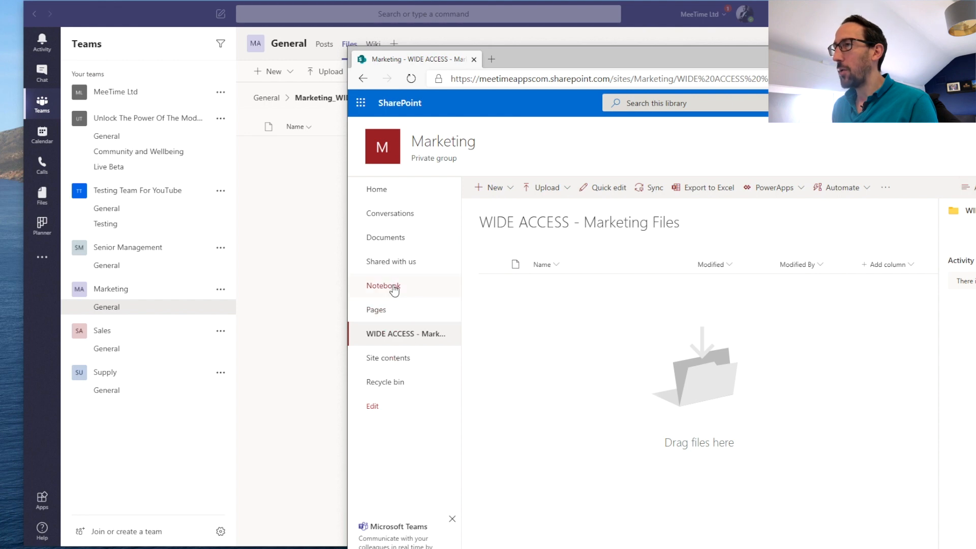
{"action": "left_click", "coordinate": [401, 359]}
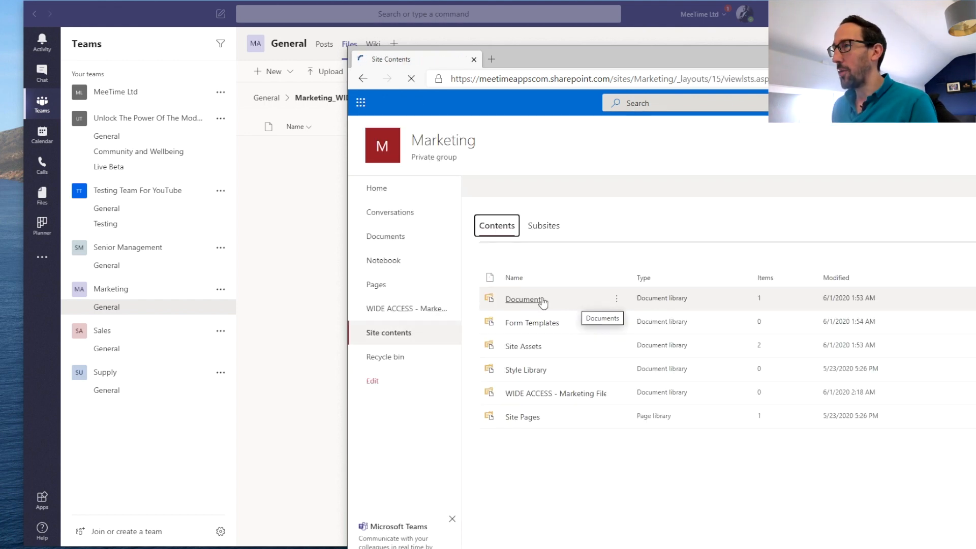
{"action": "left_click", "coordinate": [617, 394]}
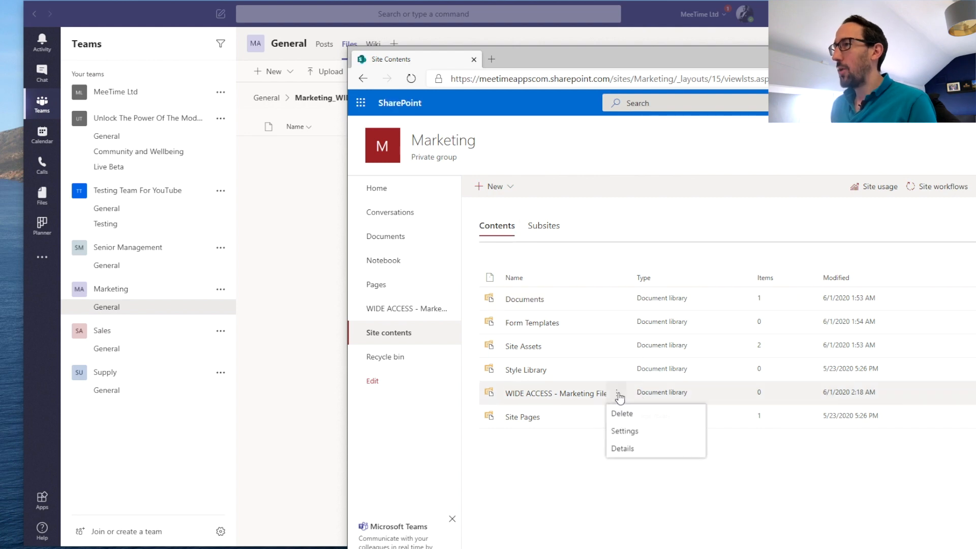
{"action": "left_click", "coordinate": [629, 433]}
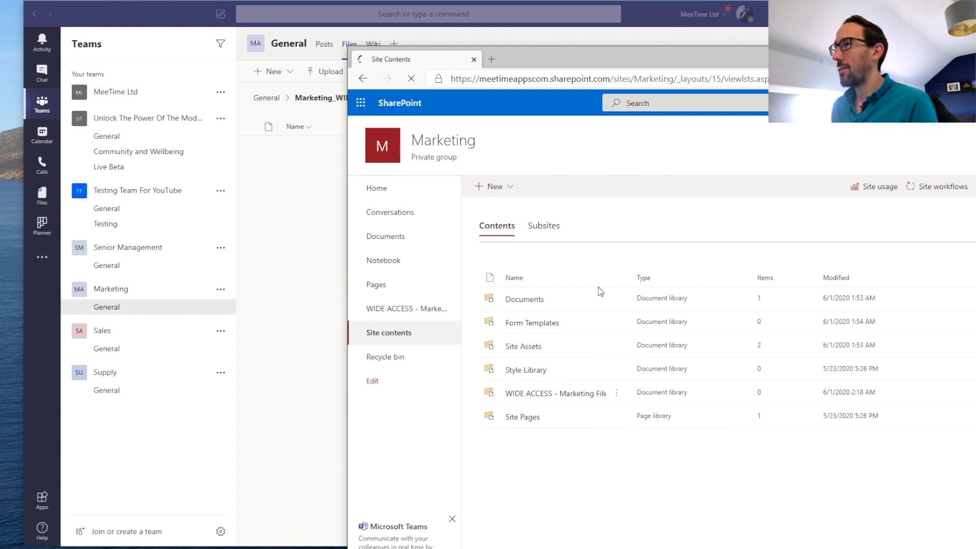
{"action": "left_click", "coordinate": [706, 308]}
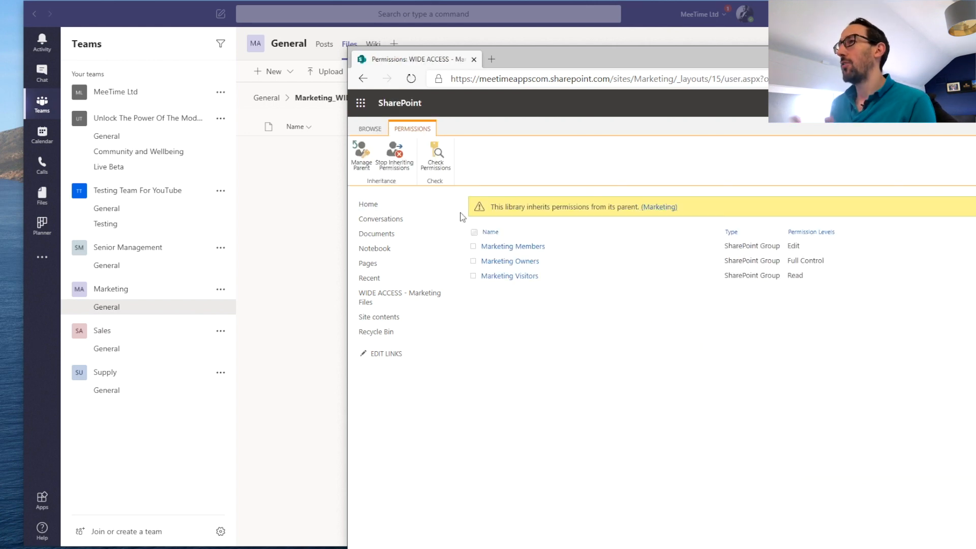
{"action": "left_click", "coordinate": [402, 161]}
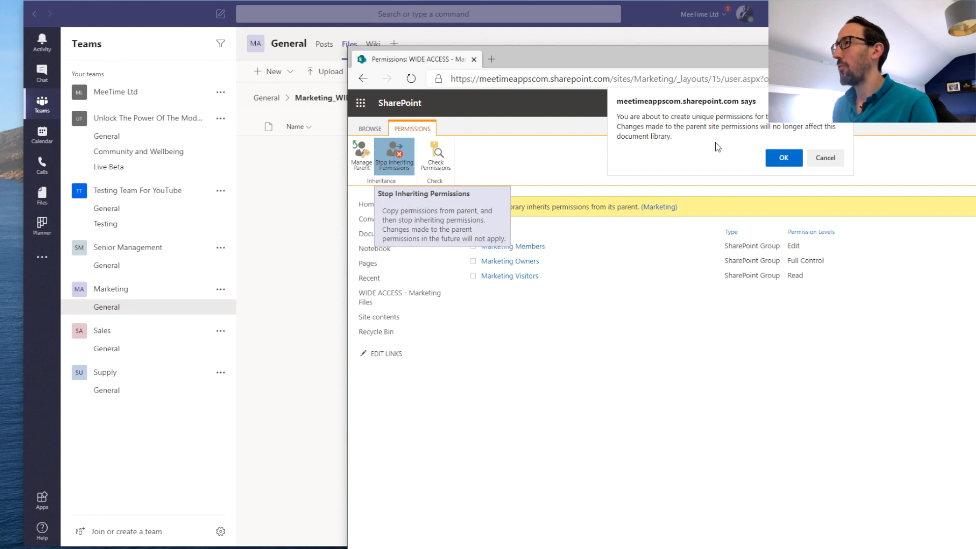
{"action": "left_click", "coordinate": [784, 158]}
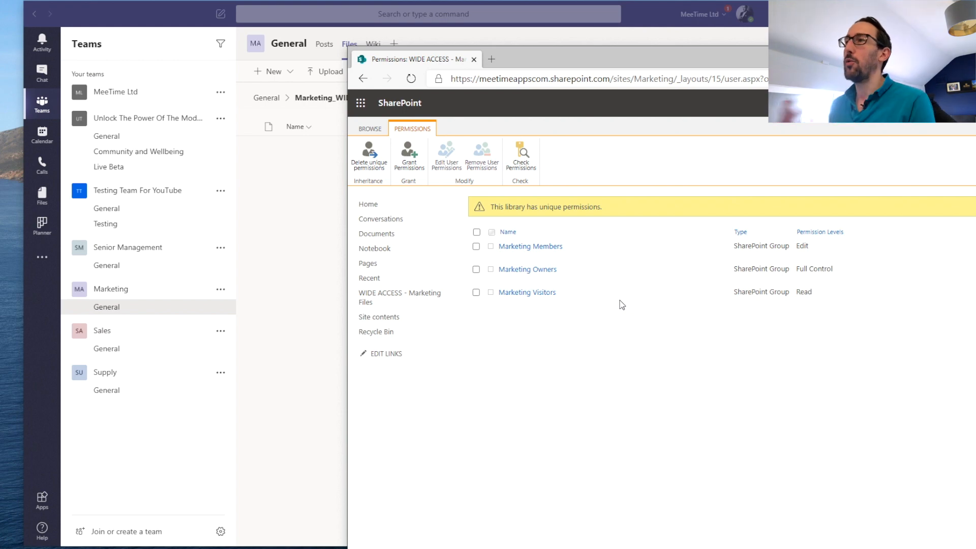
- Share the WIDE ACCESS - Marketing Files library with Sales Members, Supply Members and Senior Management Members at the Edit permission level
{"action": "left_click", "coordinate": [410, 154]}
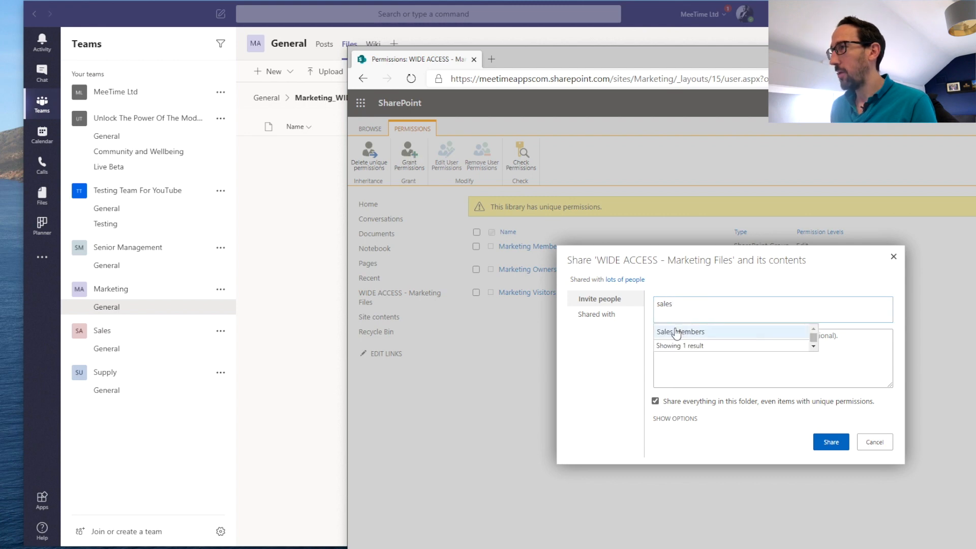
{"action": "left_click", "coordinate": [676, 331]}
{"action": "type", "text": "suppl"}
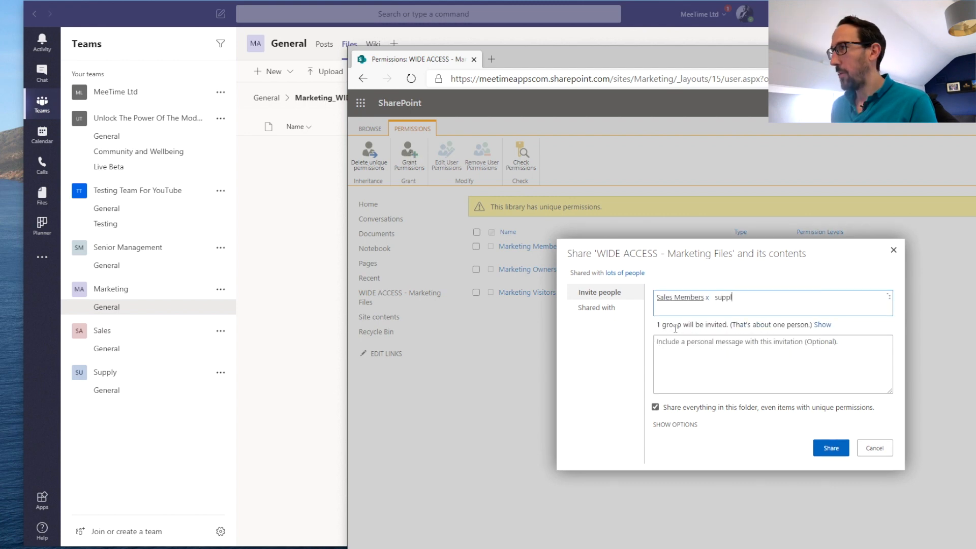
{"action": "left_click", "coordinate": [676, 330]}
{"action": "type", "text": "s x Senior"}
{"action": "left_click", "coordinate": [743, 330]}
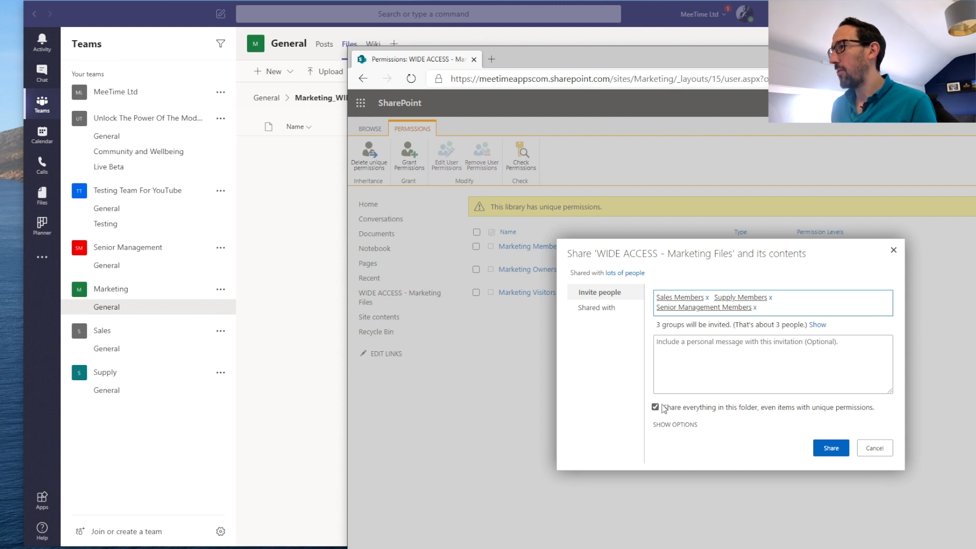
{"action": "left_click", "coordinate": [674, 425]}
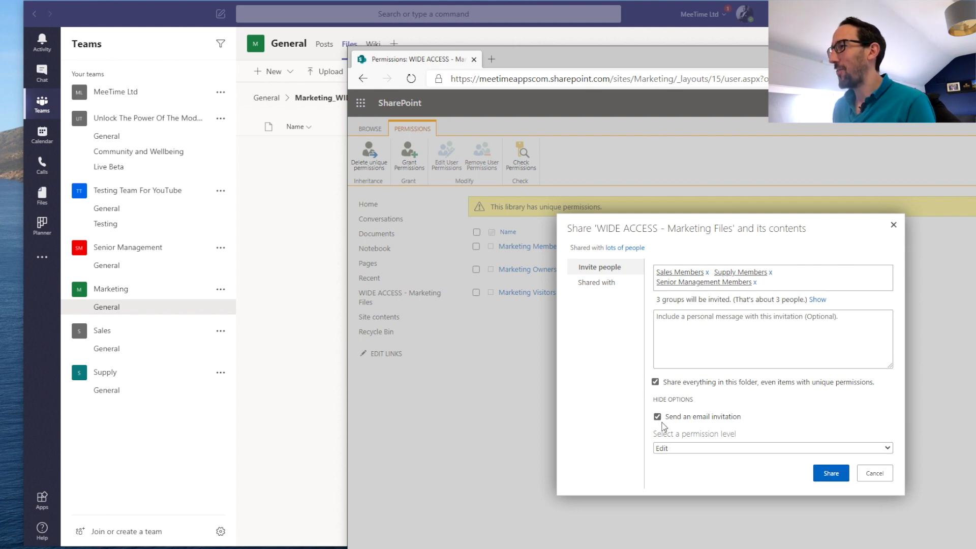
{"action": "left_click", "coordinate": [826, 476]}
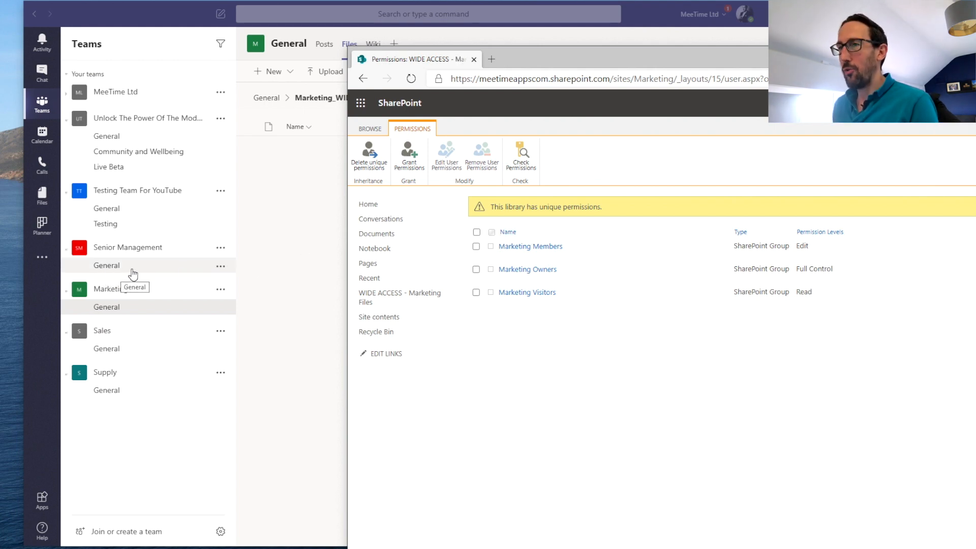
- Switch to Teams and view the files of the Senior Management General channel and of the Supply General channel
{"action": "left_click", "coordinate": [131, 269]}
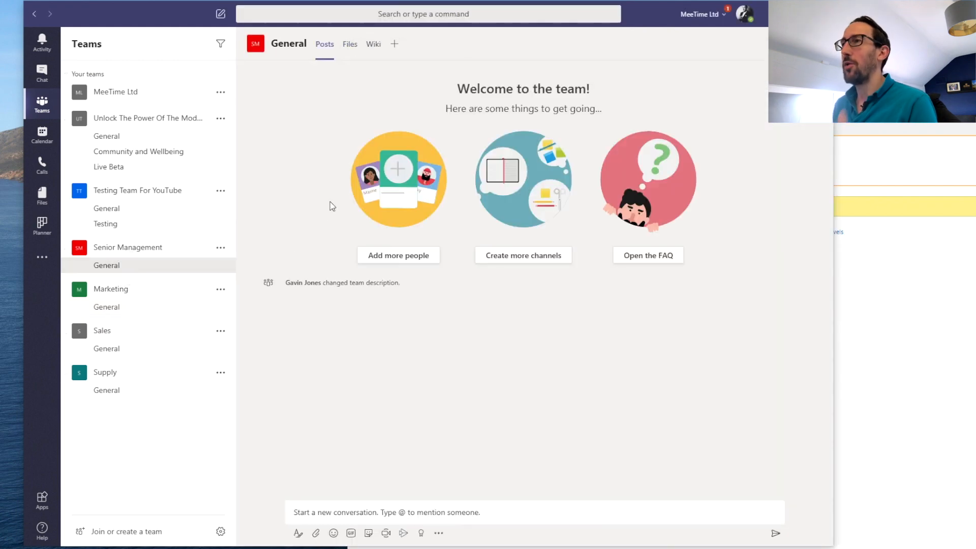
{"action": "left_click", "coordinate": [350, 45]}
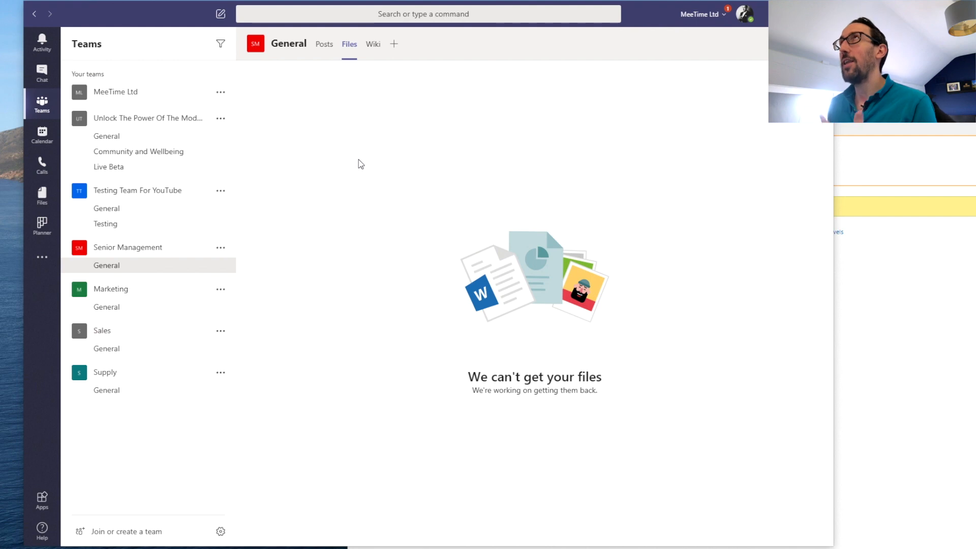
{"action": "left_click", "coordinate": [116, 390]}
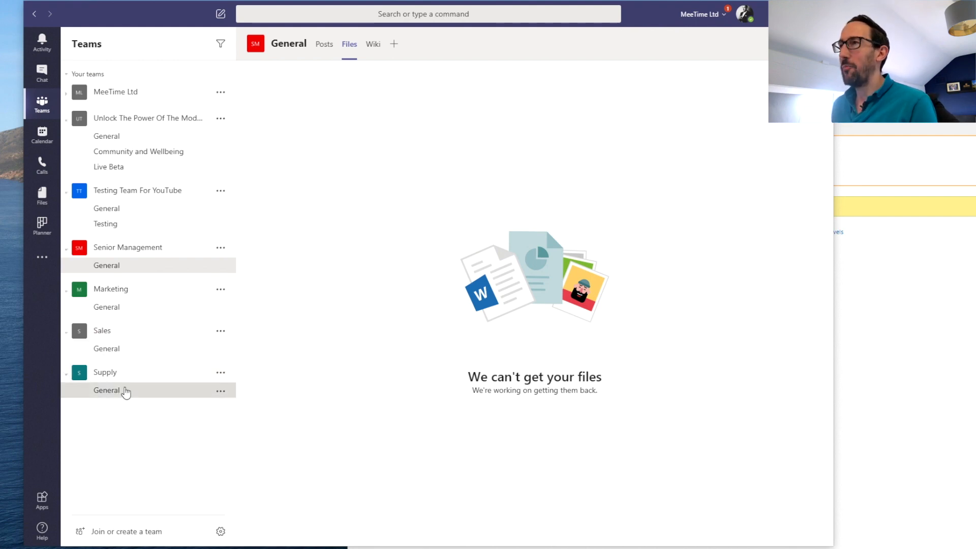
{"action": "left_click", "coordinate": [349, 45]}
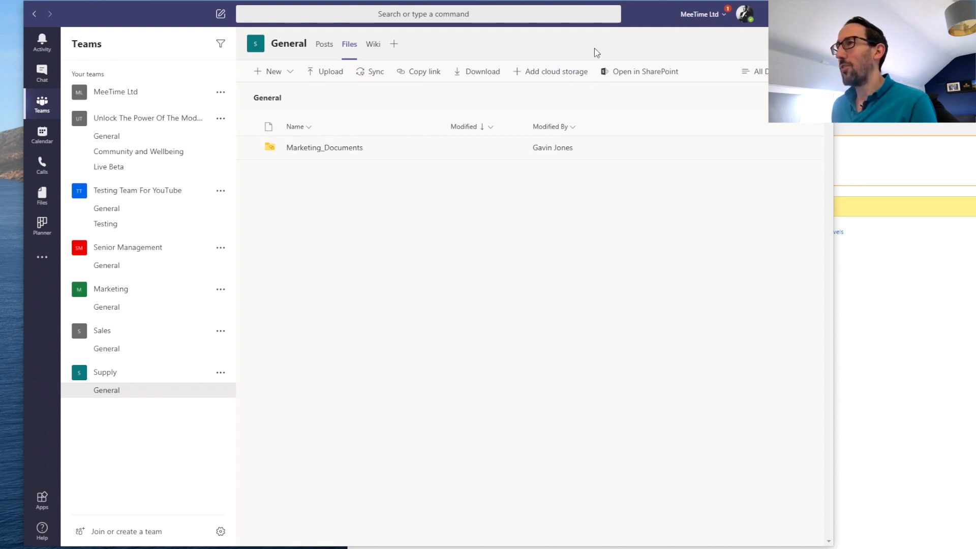
- Start adding SharePoint cloud storage to the Supply General channel, looking up the Marketing site by its pasted link
{"action": "left_click", "coordinate": [545, 73]}
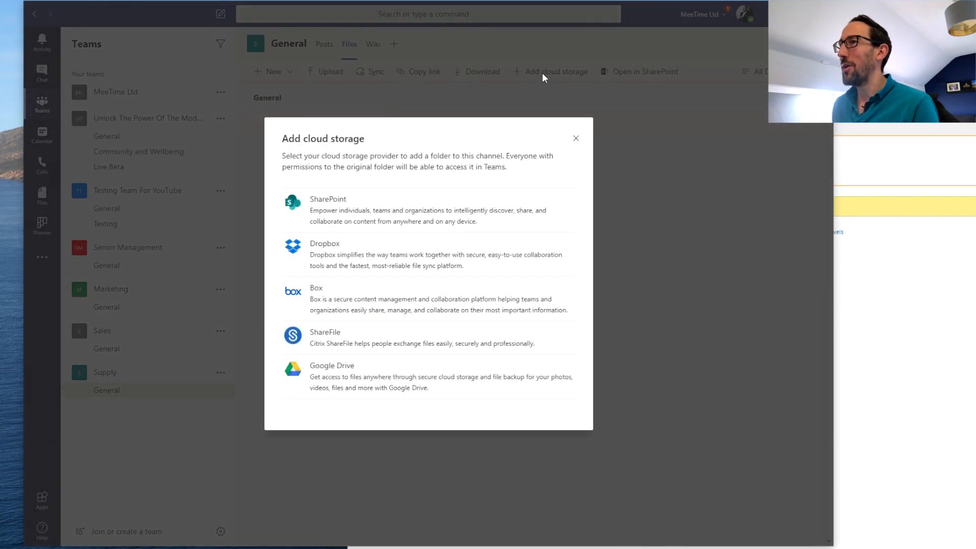
{"action": "left_click", "coordinate": [356, 212]}
{"action": "left_click", "coordinate": [356, 278]}
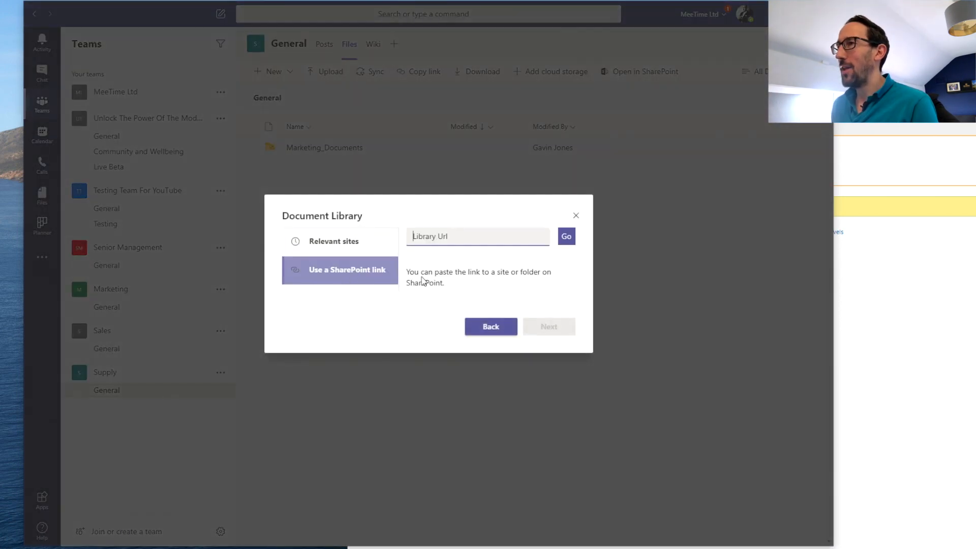
{"action": "key", "text": "super+v"}
{"action": "left_click", "coordinate": [564, 238]}
{"action": "left_click", "coordinate": [561, 326]}
- Choose the Marketing site's WIDE ACCESS - Marketing Files library and add it as a folder in the Supply General channel
{"action": "left_click", "coordinate": [337, 292]}
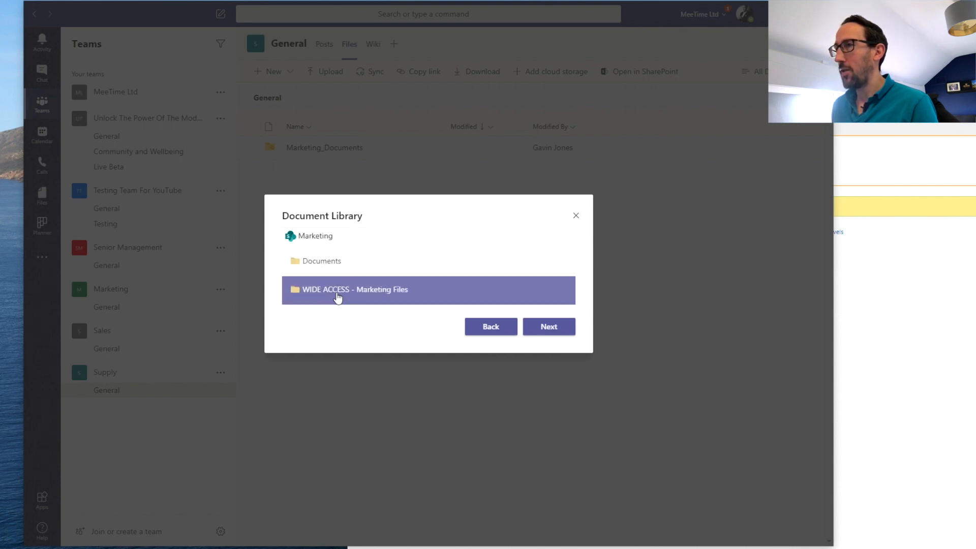
{"action": "left_click", "coordinate": [551, 329]}
{"action": "left_click", "coordinate": [549, 330]}
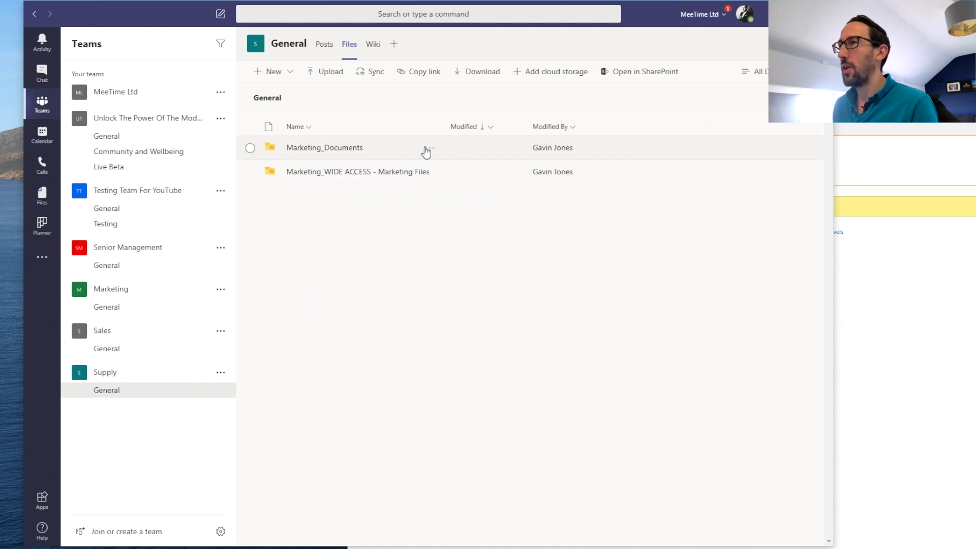
- Remove the Marketing_Documents folder from the Supply General channel files
{"action": "left_click", "coordinate": [428, 152]}
{"action": "left_click", "coordinate": [470, 150]}
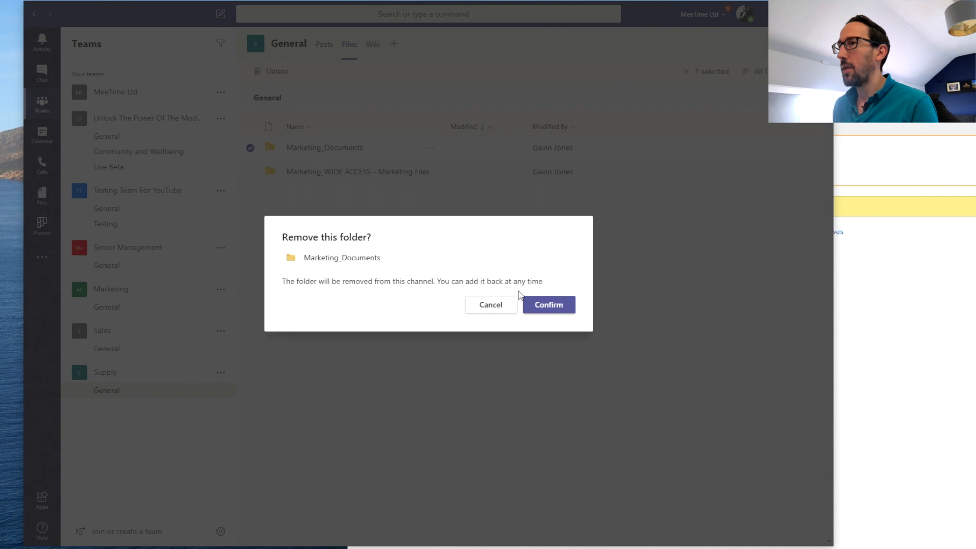
{"action": "left_click", "coordinate": [546, 305]}
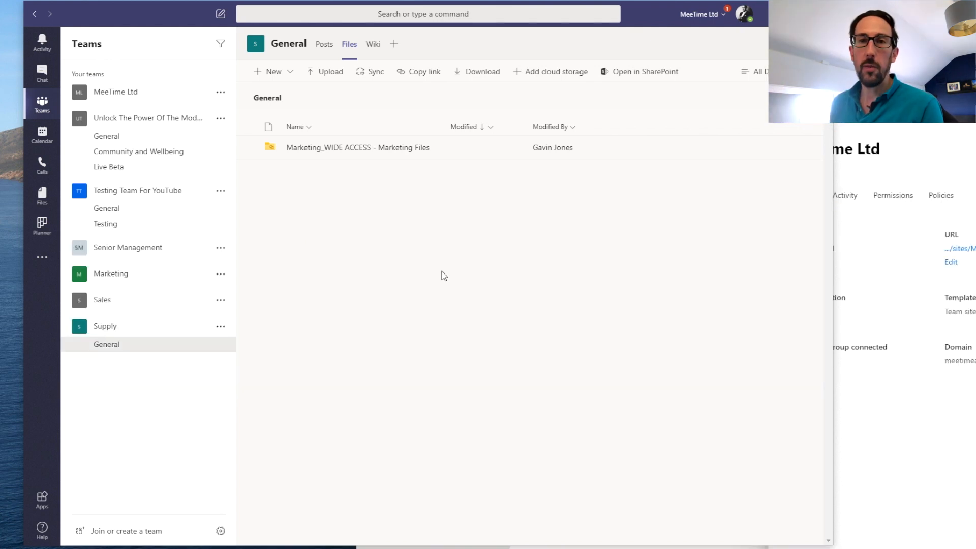
- Create a new Excel workbook named Opportunities List in the Supply General channel files
{"action": "left_click", "coordinate": [290, 72]}
{"action": "left_click", "coordinate": [293, 137]}
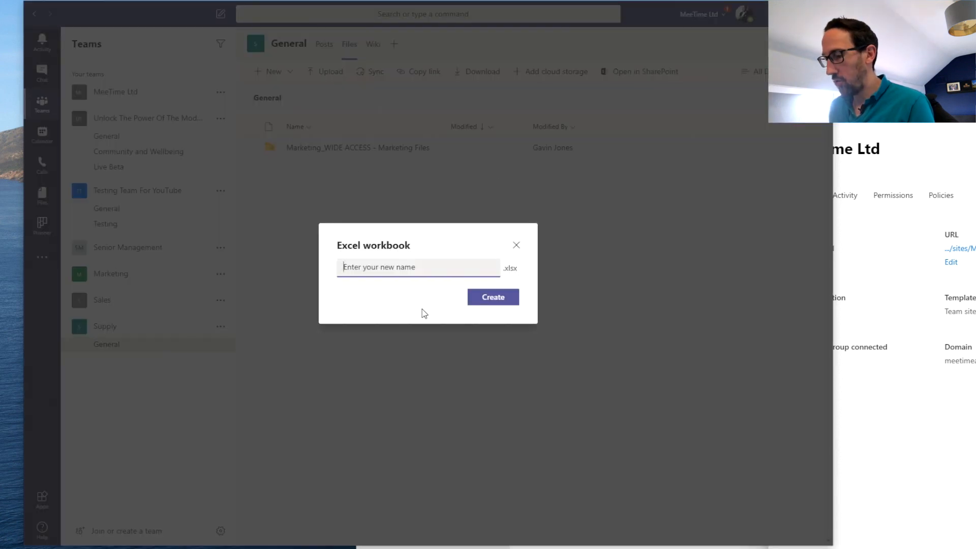
{"action": "type", "text": "Opportunities List"}
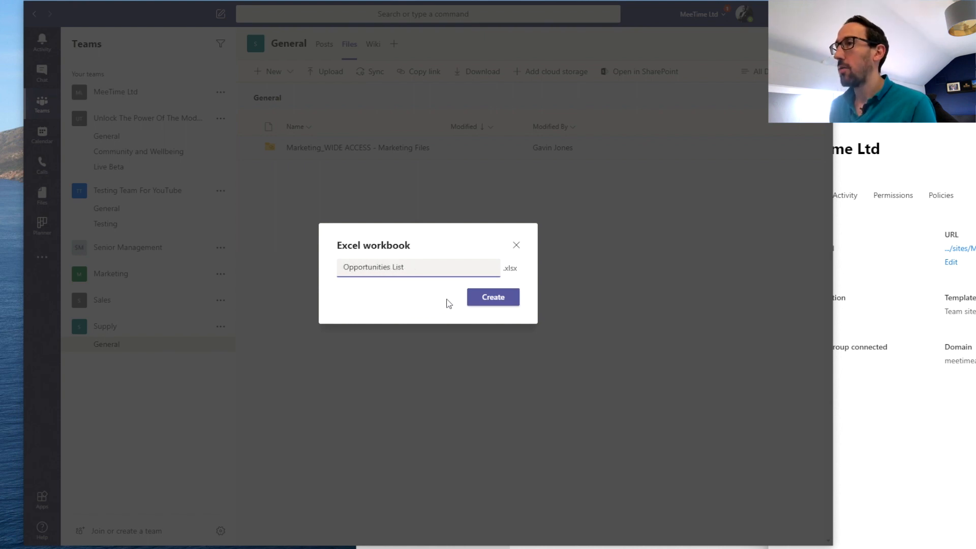
{"action": "left_click", "coordinate": [476, 302]}
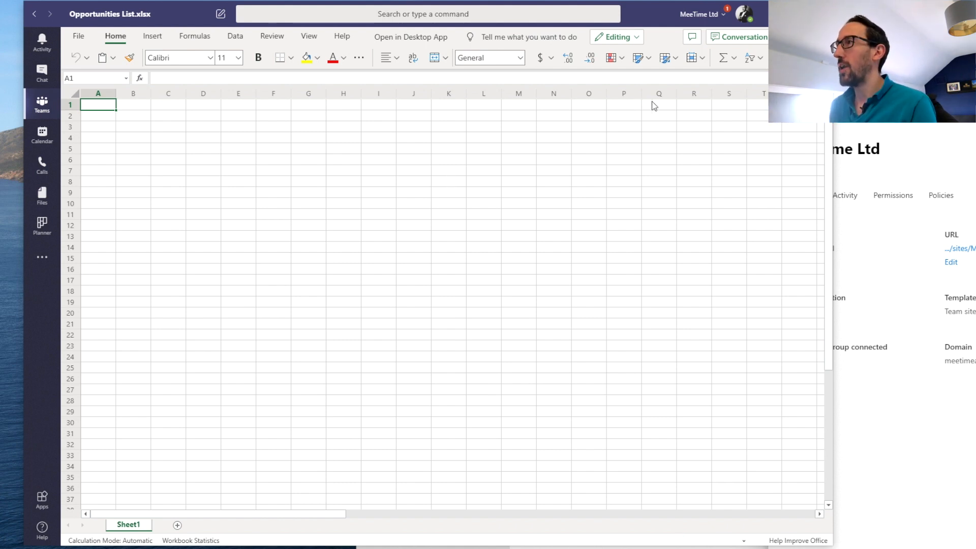
- Open the workbook in desktop Excel, enter the row 1 headers ID, Opportunnity Description and Value $, and widen column B to fit
{"action": "left_click", "coordinate": [407, 40]}
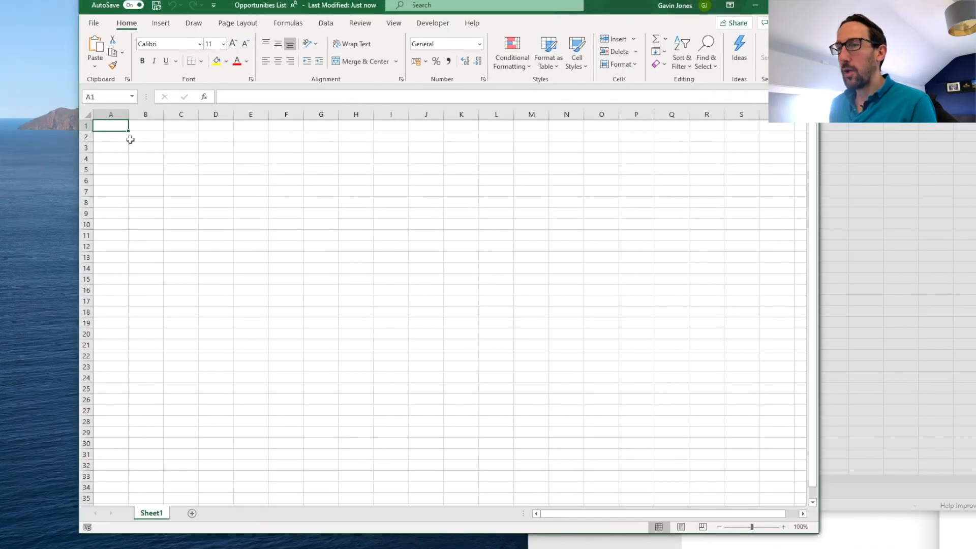
{"action": "type", "text": "ID"}
{"action": "key", "text": "Tab"}
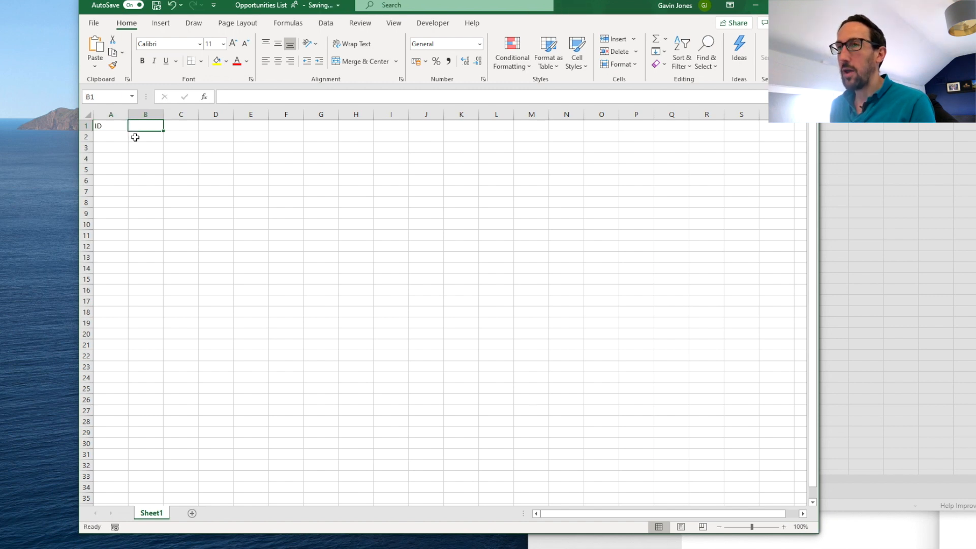
{"action": "type", "text": "Op"}
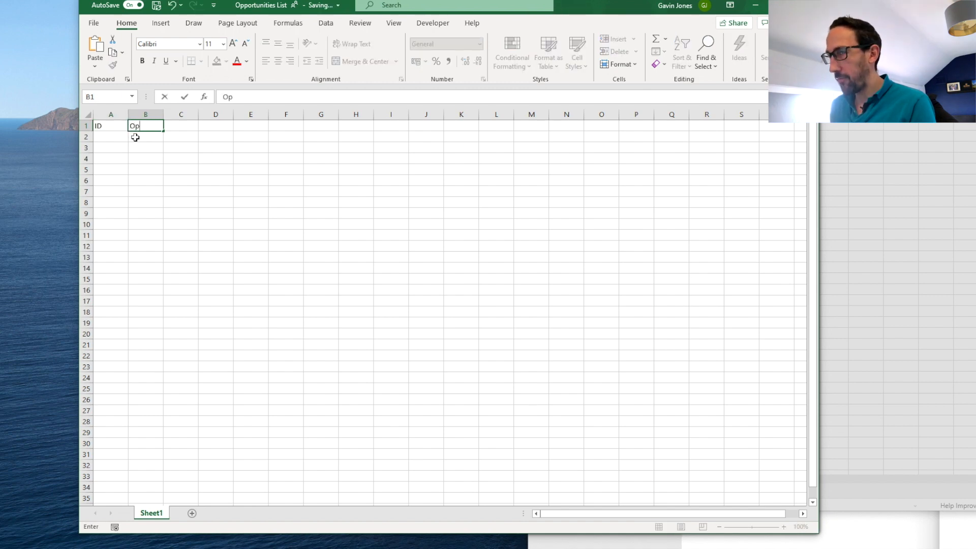
{"action": "type", "text": "portunnit"}
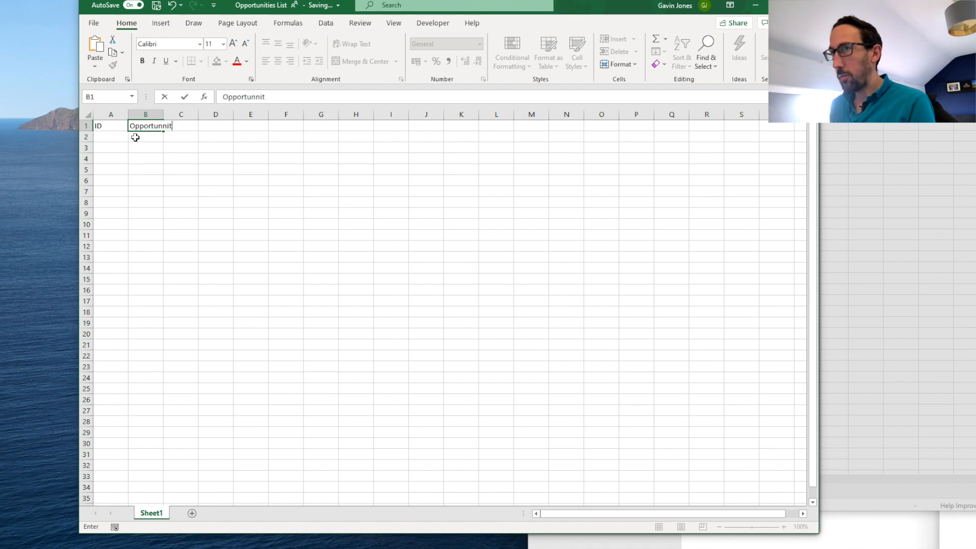
{"action": "type", "text": "y Description"}
{"action": "key", "text": "Tab"}
{"action": "left_click_drag", "start_coordinate": [165, 116], "coordinate": [247, 115]}
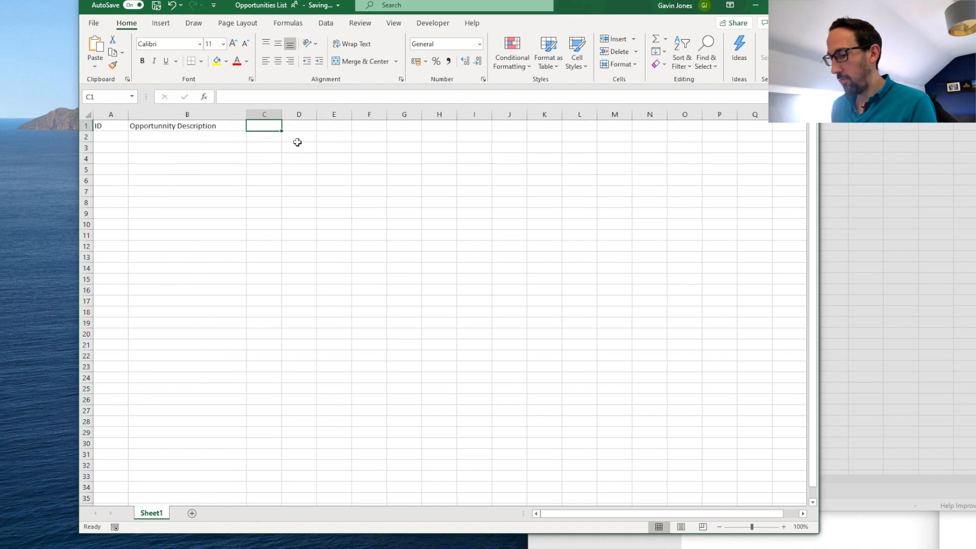
{"action": "type", "text": "Value $"}
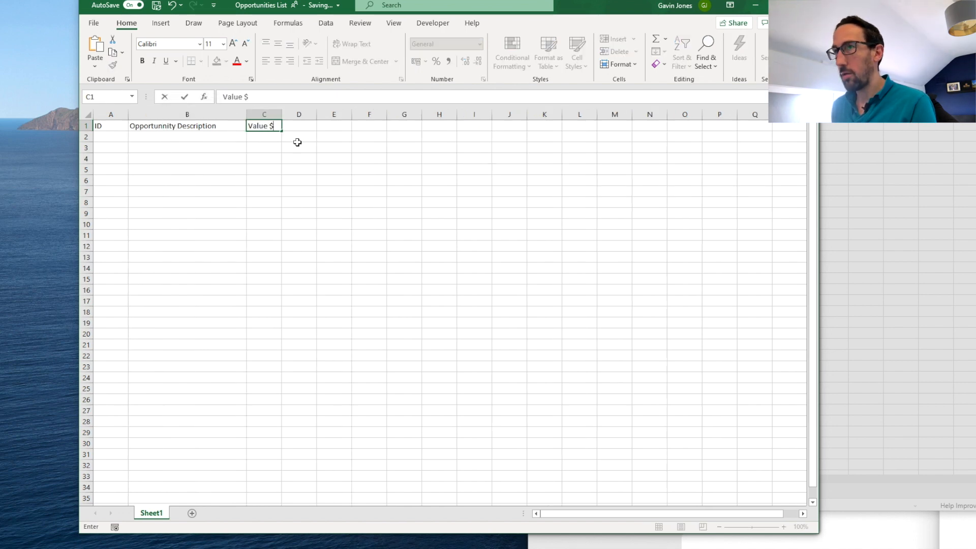
{"action": "key", "text": "Return"}
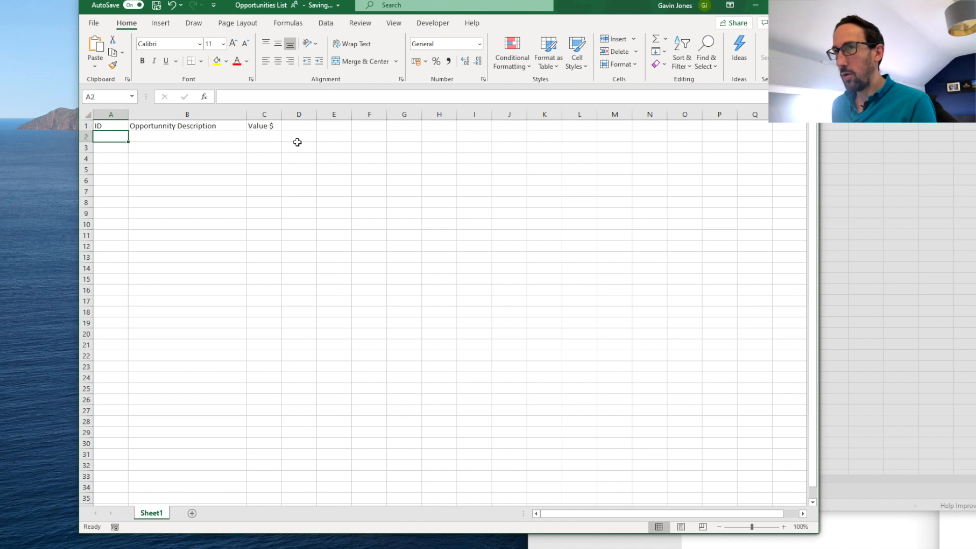
- Fill the first opportunity row with ID 1, description Test and value 1000
{"action": "type", "text": "1"}
{"action": "key", "text": "Tab"}
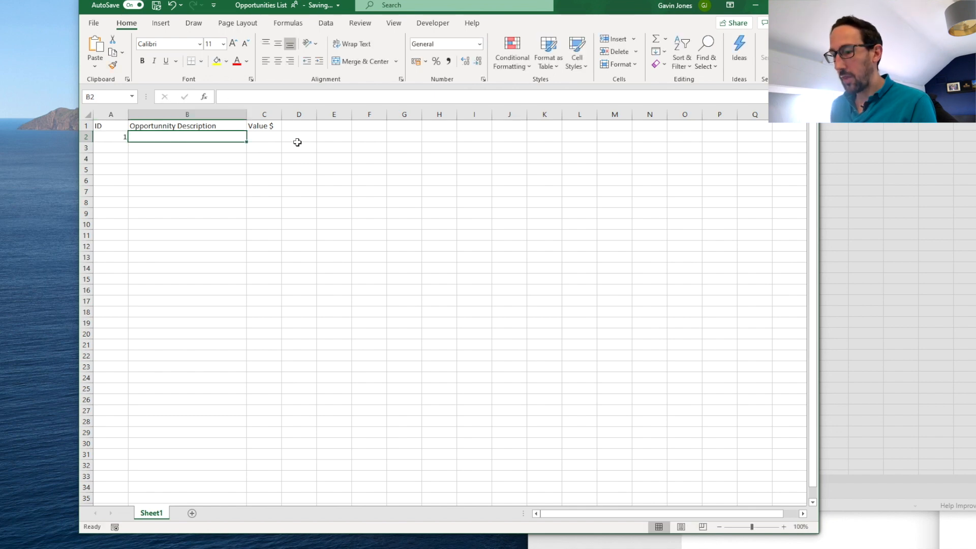
{"action": "type", "text": "Test"}
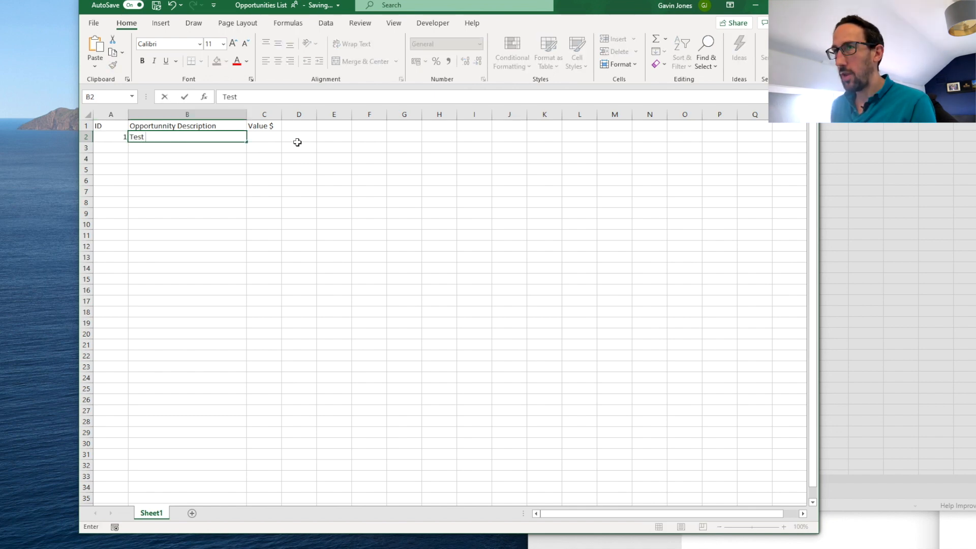
{"action": "key", "text": "Tab"}
{"action": "type", "text": "1000"}
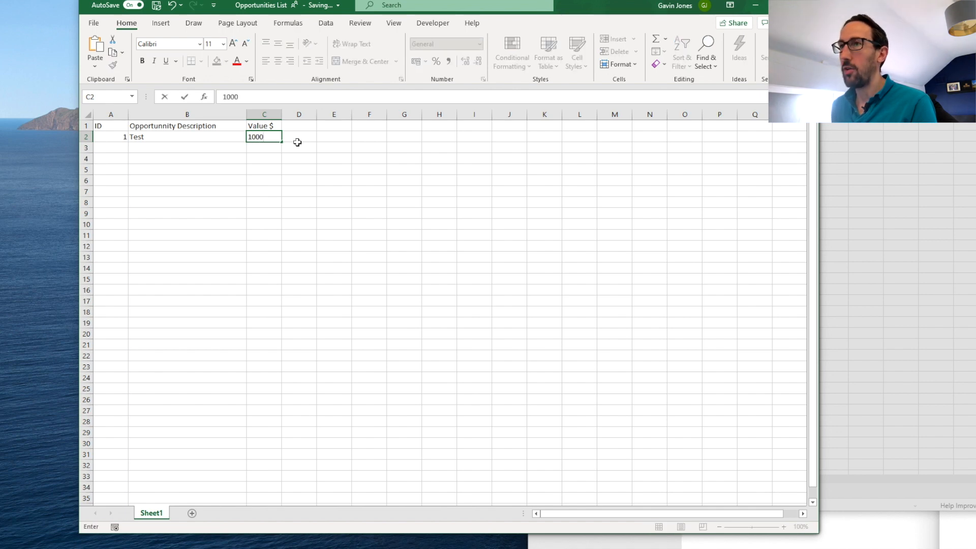
- Fill the second opportunity row with ID 2, description Build more stuff and value 10000
{"action": "key", "text": "Return"}
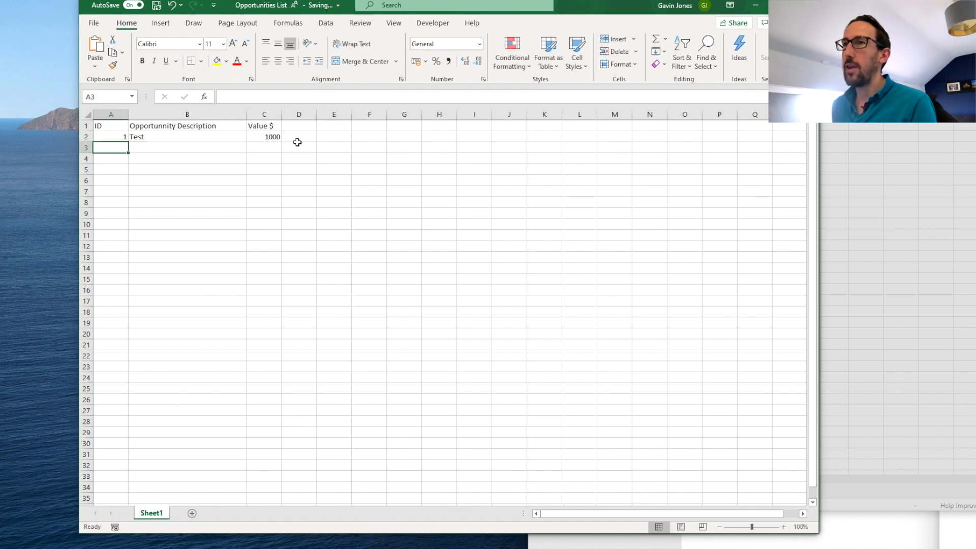
{"action": "type", "text": "2"}
{"action": "key", "text": "Tab"}
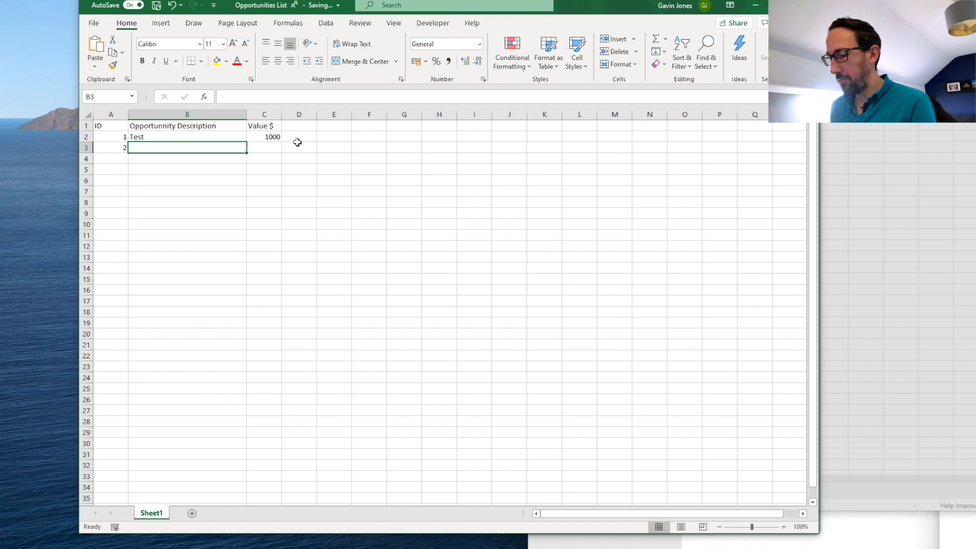
{"action": "type", "text": "Build mo"}
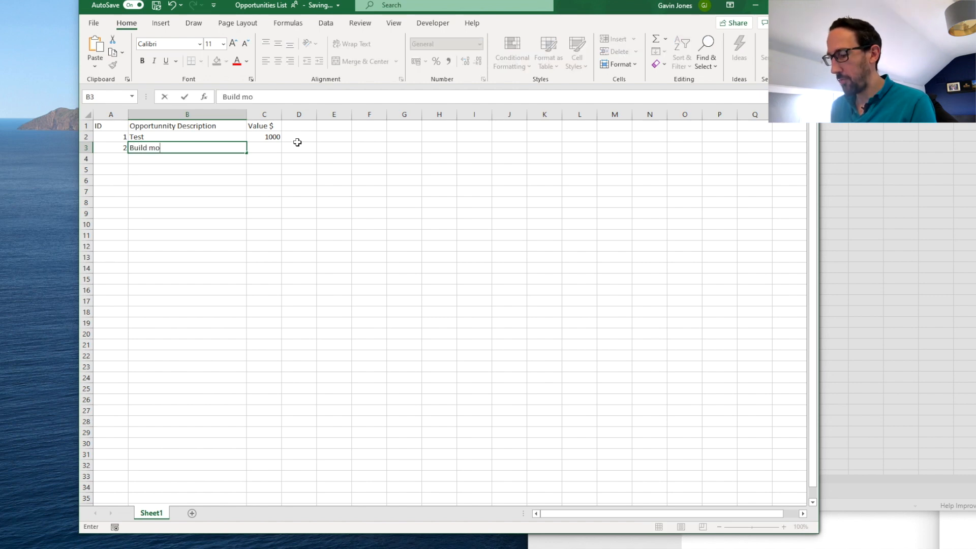
{"action": "type", "text": "re stuff"}
{"action": "key", "text": "Tab"}
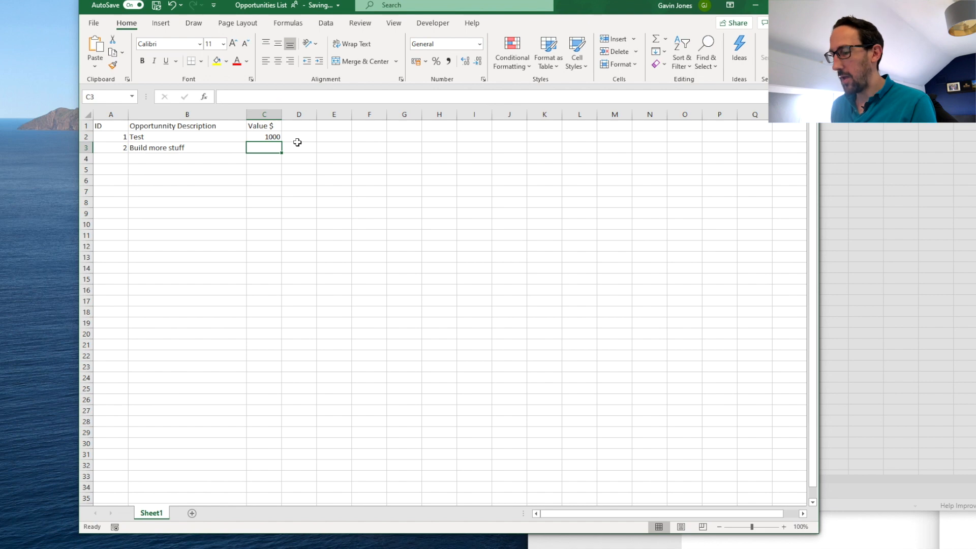
{"action": "type", "text": "10000"}
{"action": "key", "text": "Left"}
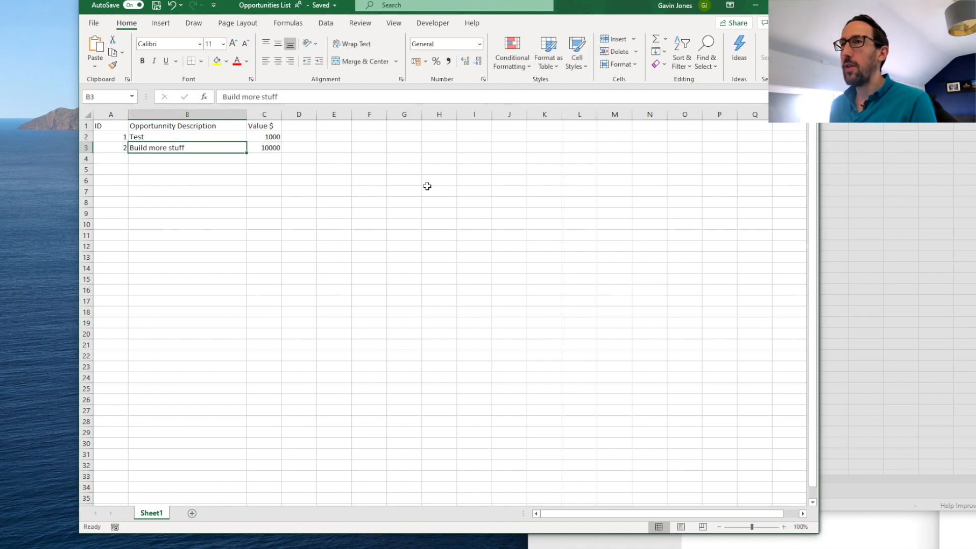
- Convert the opportunity data in A1:C3 into a table with headers
{"action": "key", "text": "ctrl+t"}
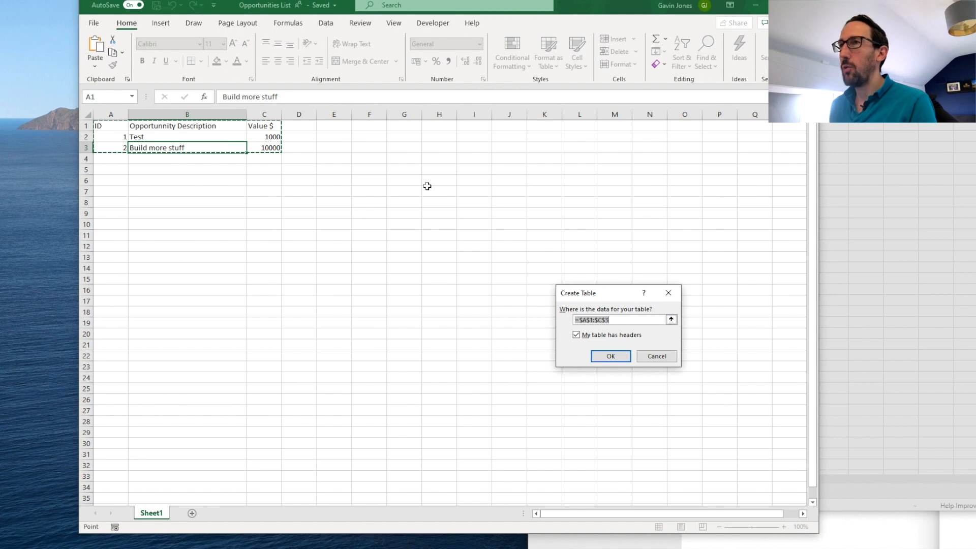
{"action": "left_click", "coordinate": [656, 357]}
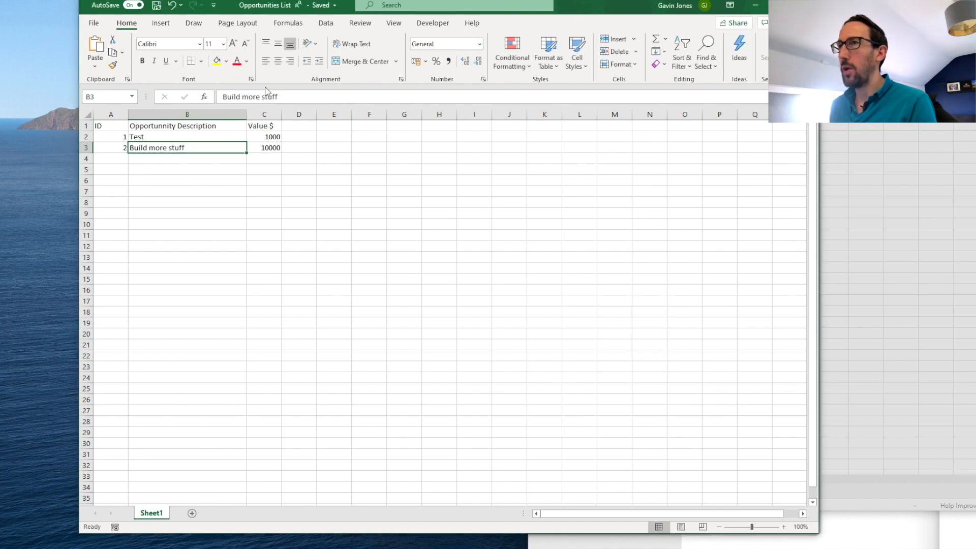
{"action": "left_click", "coordinate": [169, 22]}
{"action": "left_click", "coordinate": [174, 51]}
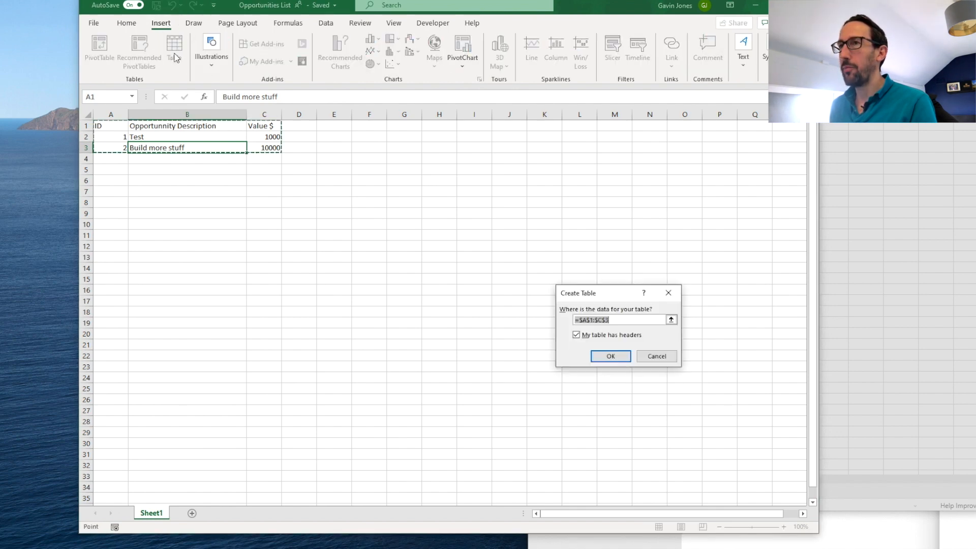
{"action": "left_click", "coordinate": [610, 356]}
{"action": "scroll", "coordinate": [230, 216], "scroll_direction": "right", "scroll_amount": 2}
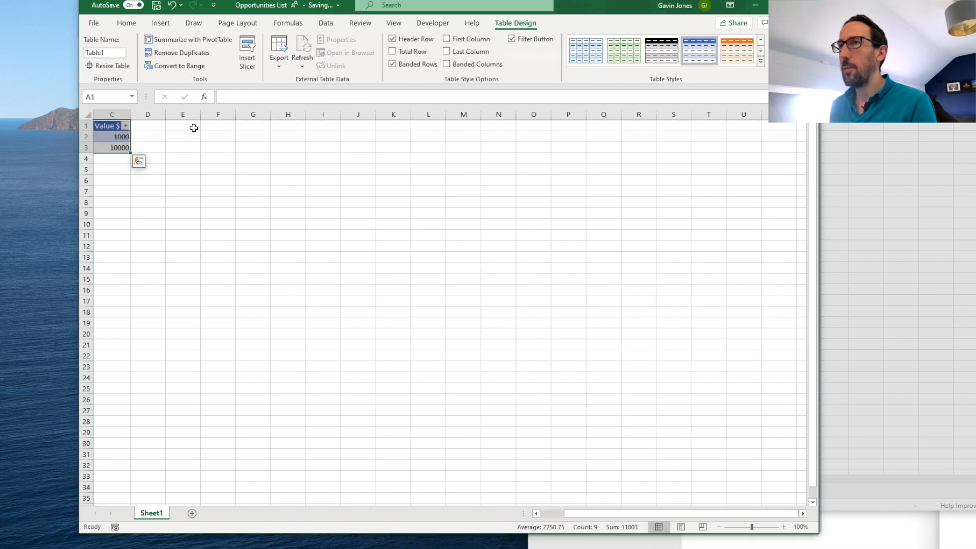
{"action": "scroll", "coordinate": [207, 205], "scroll_direction": "left", "scroll_amount": 2}
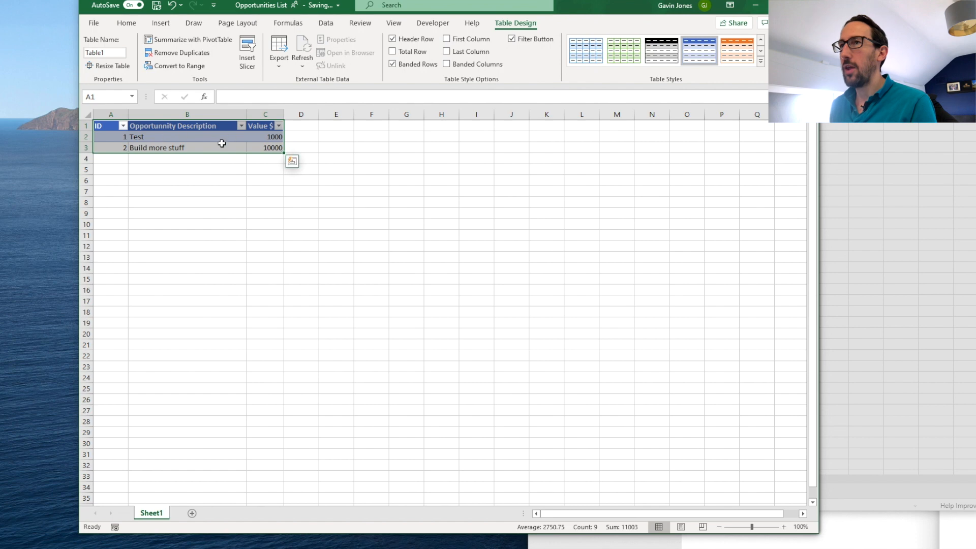
- Apply the blue table style with the solid header from the Light group to the opportunities table
{"action": "left_click", "coordinate": [205, 137]}
{"action": "left_click", "coordinate": [760, 61]}
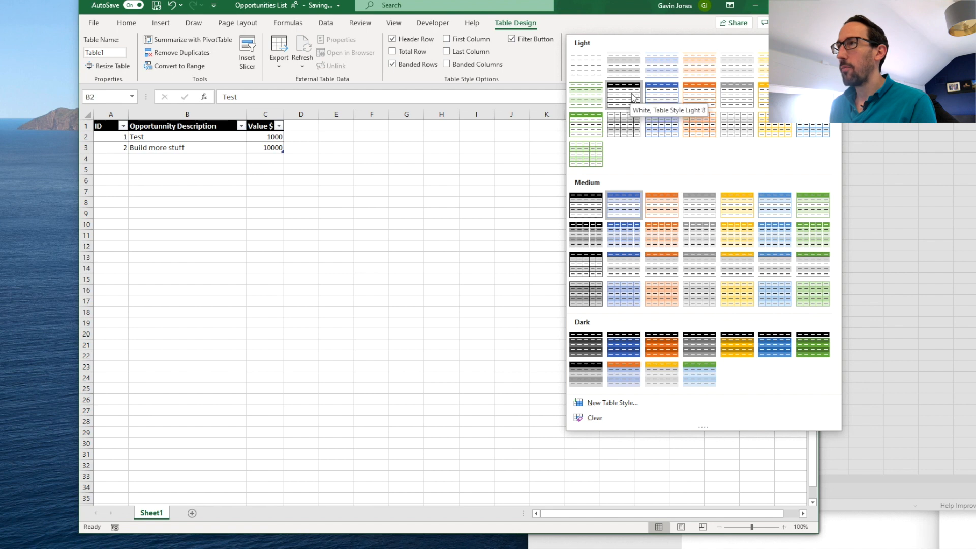
{"action": "left_click", "coordinate": [656, 94]}
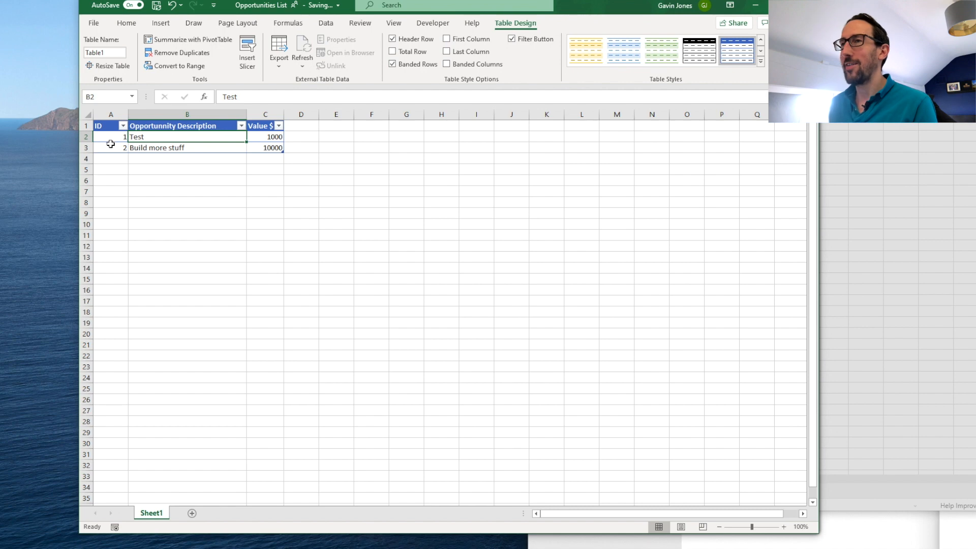
- Try extending the table by entering ID 3 in cell A4, and remove that entry again
{"action": "left_click", "coordinate": [114, 159]}
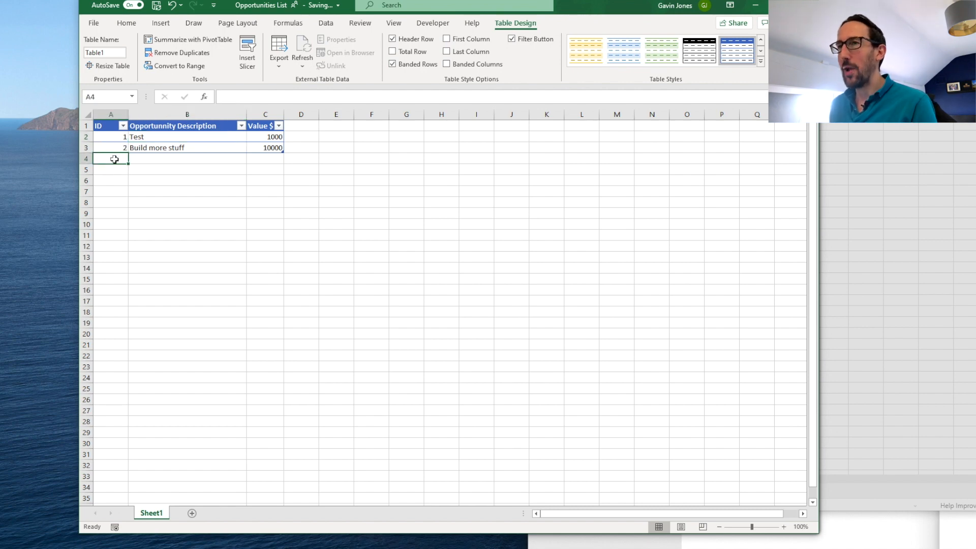
{"action": "type", "text": "3"}
{"action": "key", "text": "Return"}
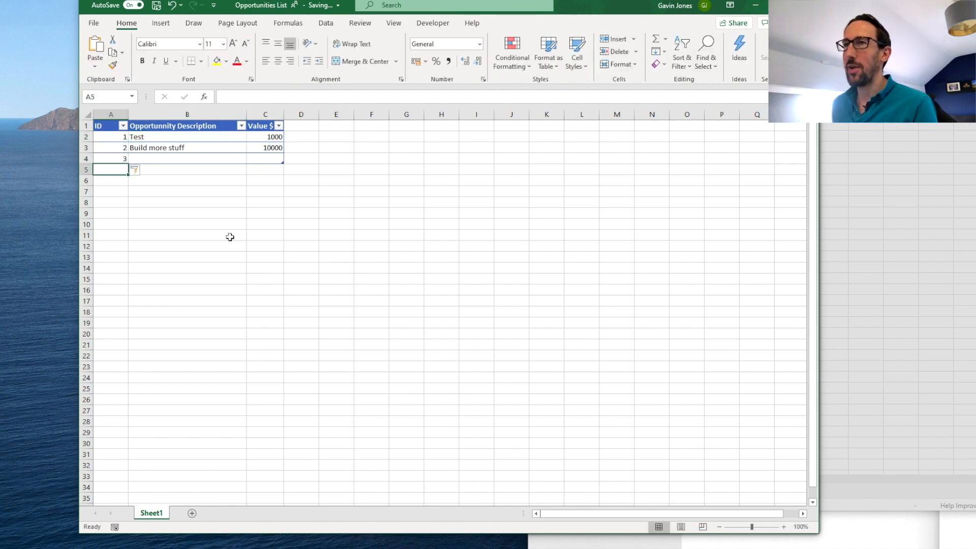
{"action": "key", "text": "ctrl+z"}
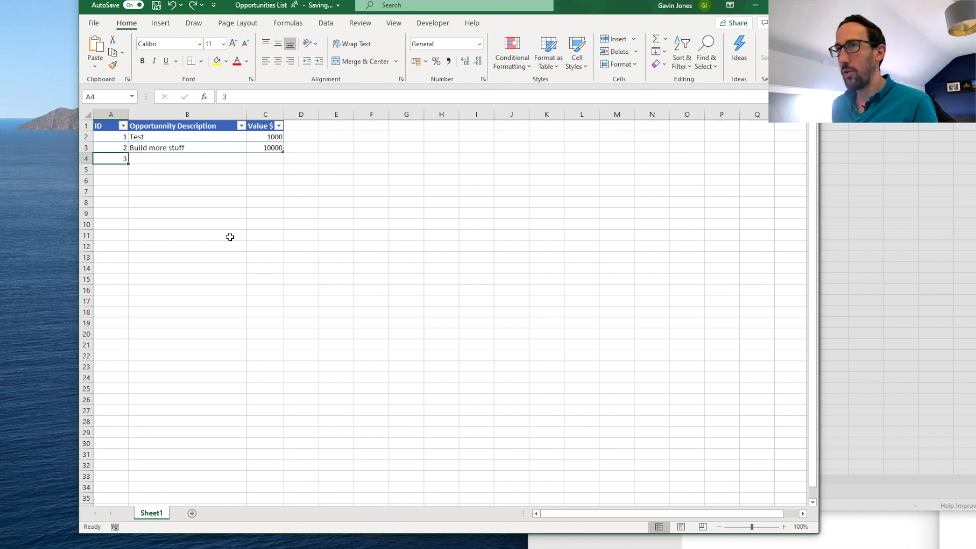
{"action": "key", "text": "BackSpace"}
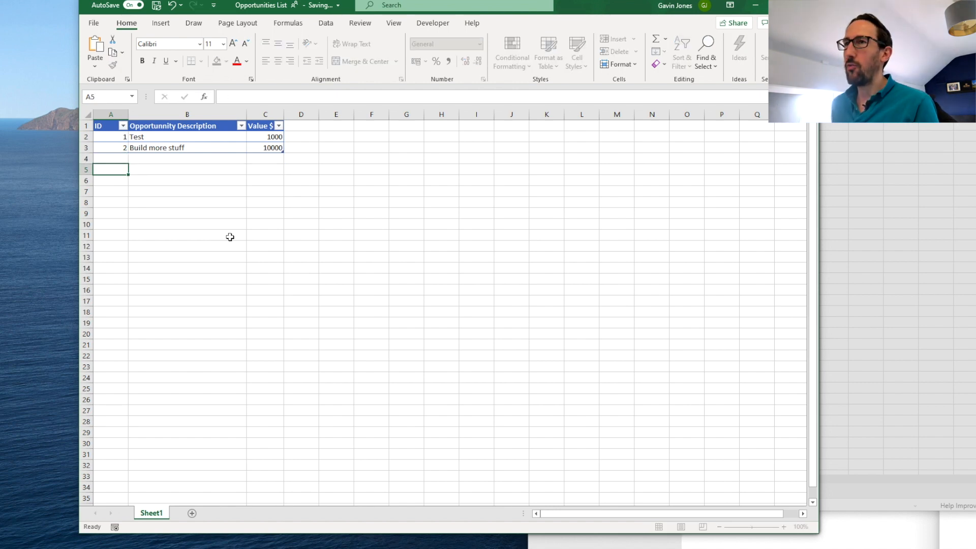
{"action": "key", "text": "Return"}
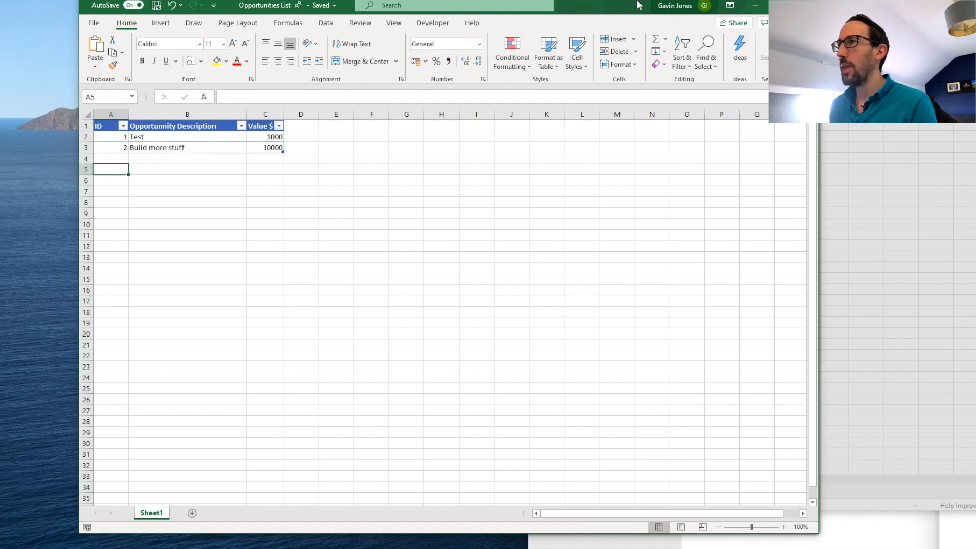
- Move the desktop workbook window aside and switch to Teams, closing the browser view of the workbook there
{"action": "left_click_drag", "start_coordinate": [621, 4], "coordinate": [487, 39]}
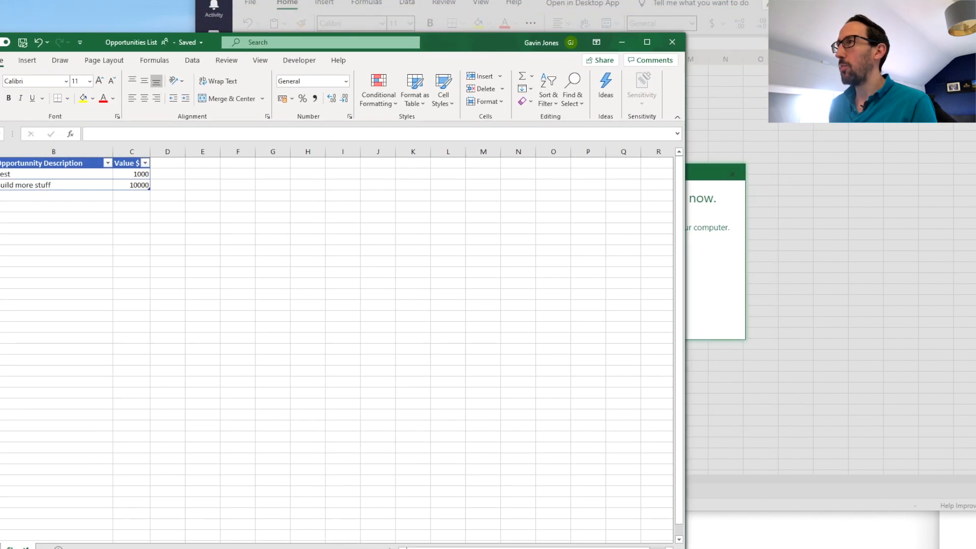
{"action": "left_click", "coordinate": [716, 274]}
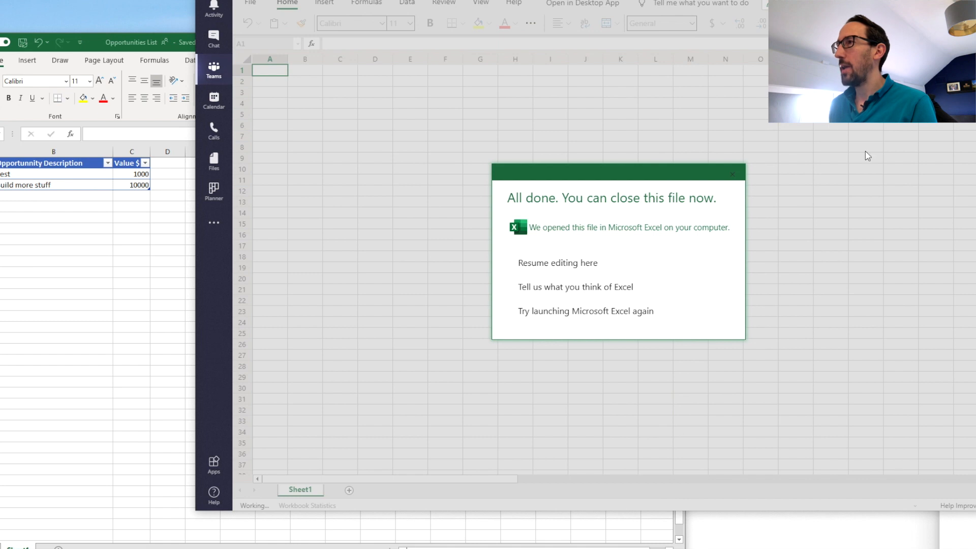
{"action": "left_click", "coordinate": [732, 175]}
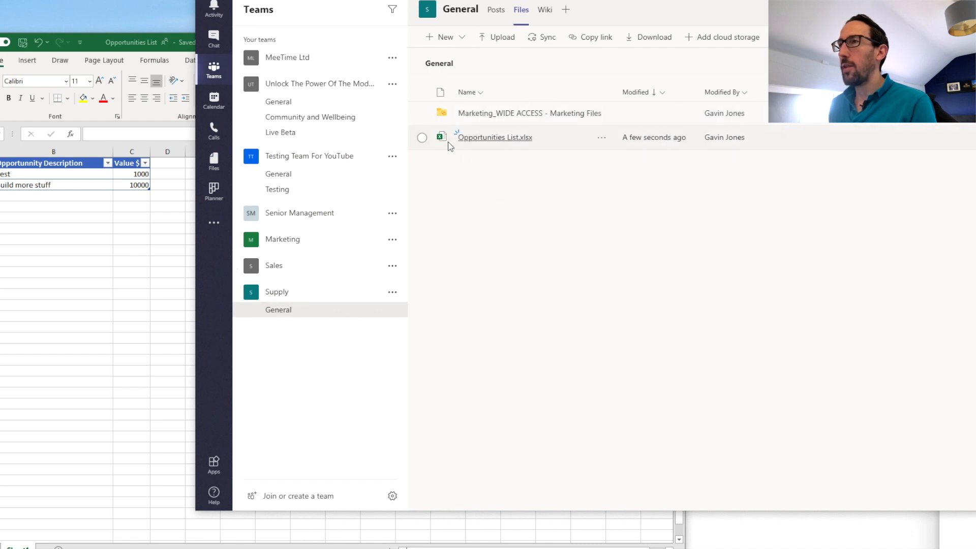
- Copy Opportunities List.xlsx from the Supply channel files to the General channel of the Marketing team
{"action": "left_click", "coordinate": [602, 140]}
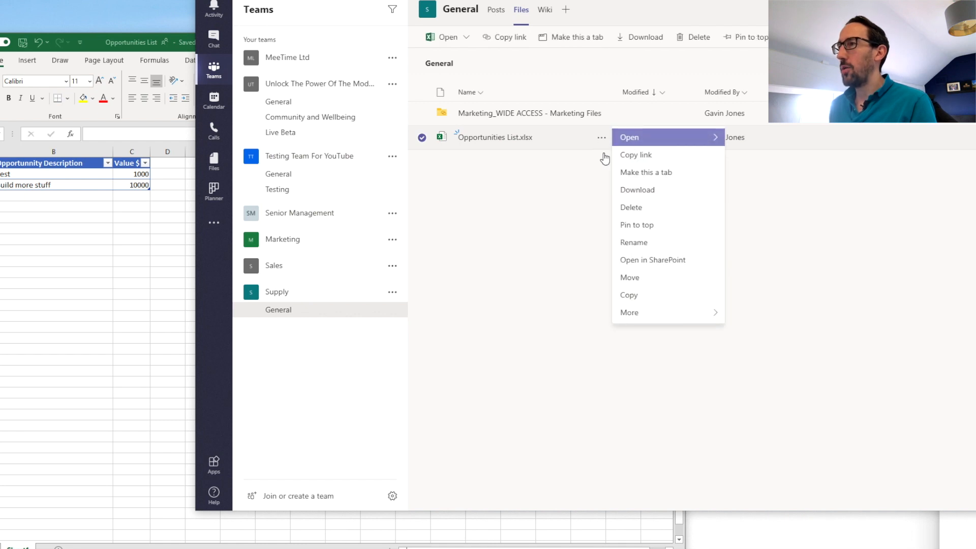
{"action": "left_click", "coordinate": [633, 298]}
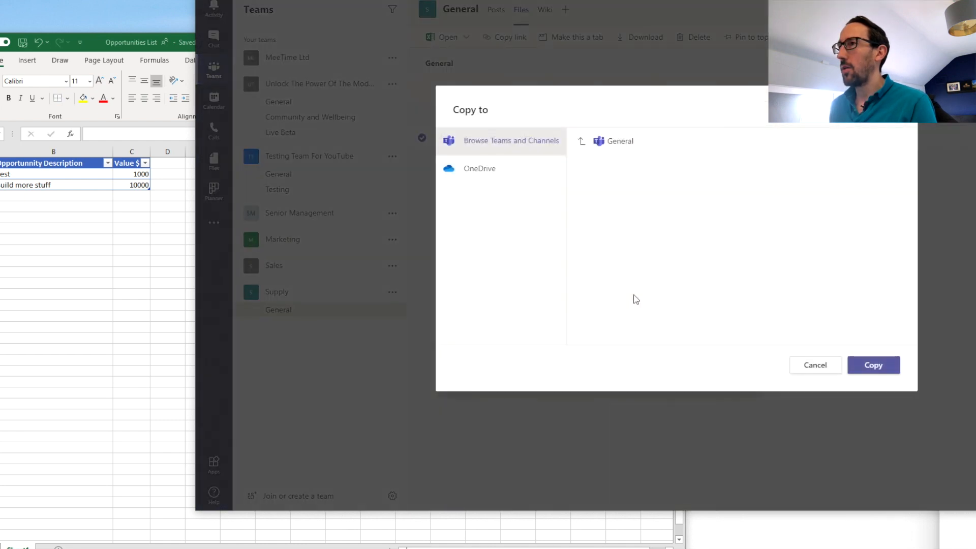
{"action": "left_click", "coordinate": [580, 142]}
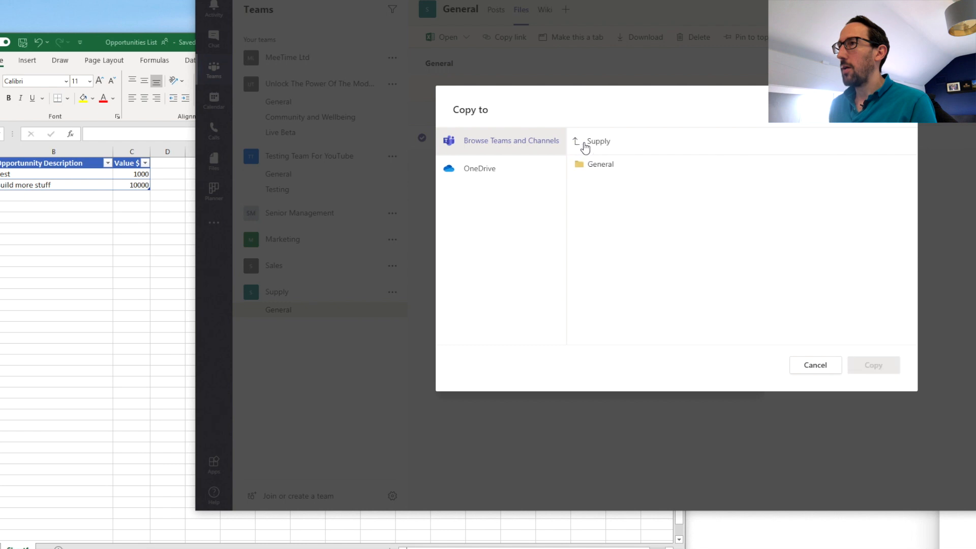
{"action": "left_click", "coordinate": [577, 143]}
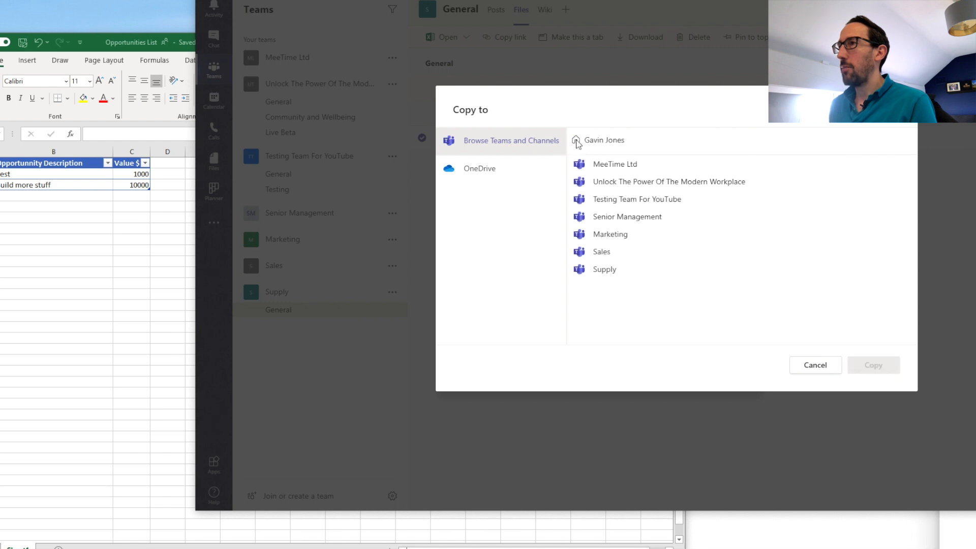
{"action": "left_click", "coordinate": [616, 236]}
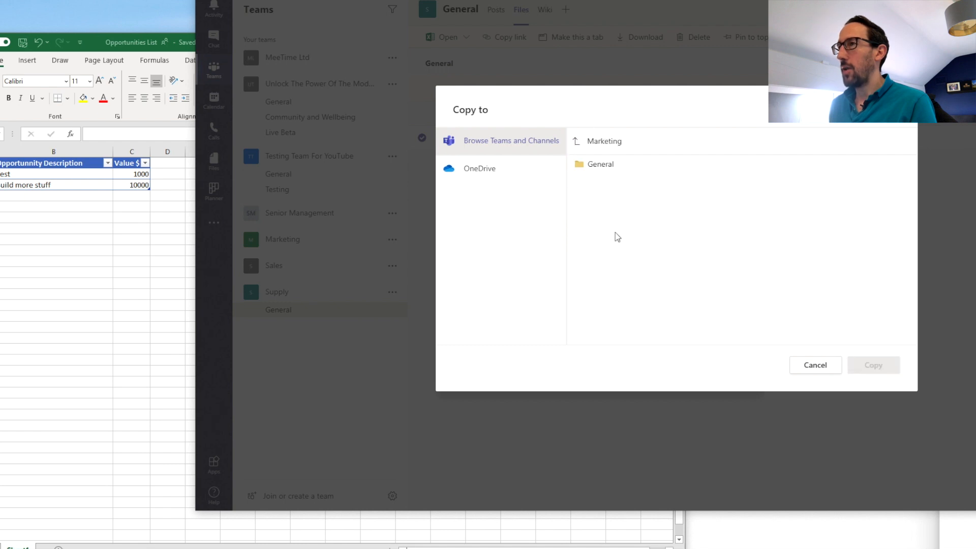
{"action": "left_click", "coordinate": [603, 168]}
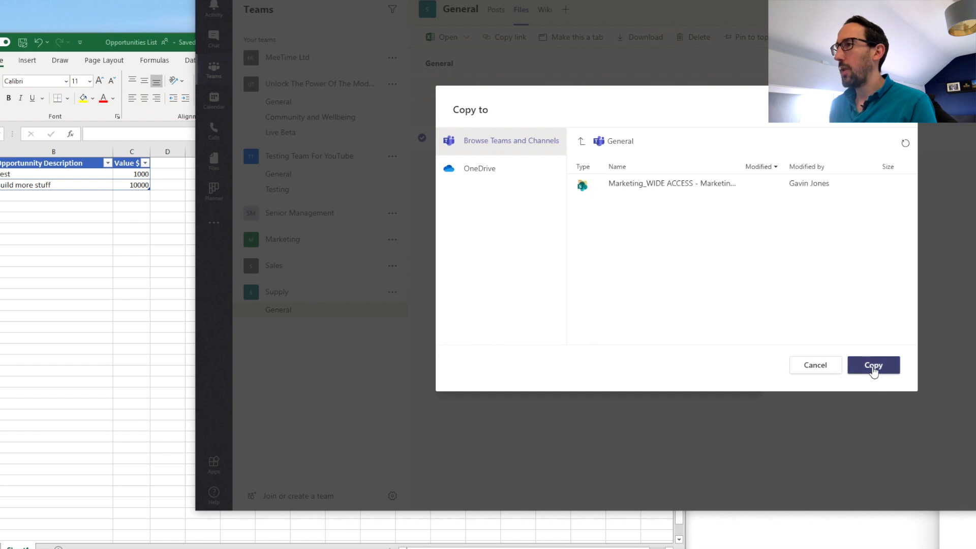
{"action": "left_click", "coordinate": [876, 368]}
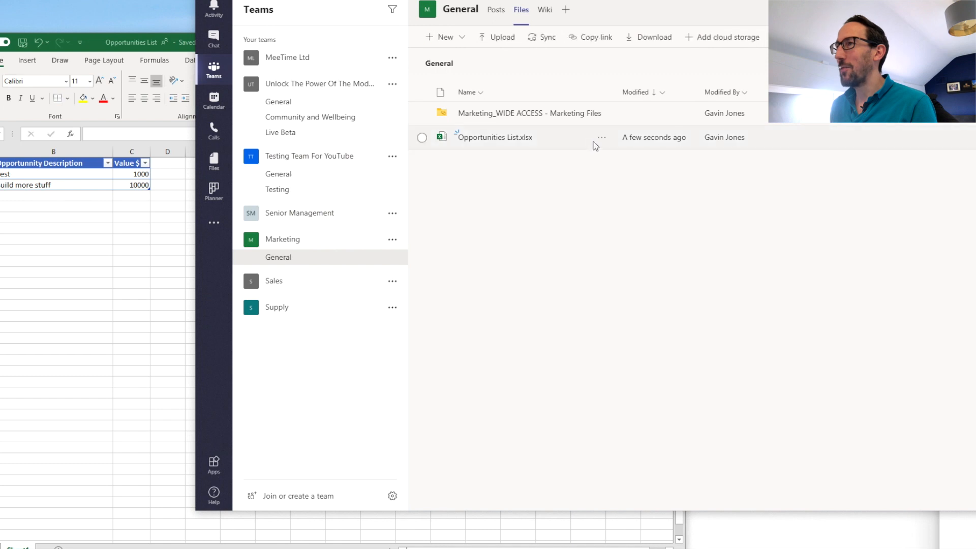
- Rename the copied workbook in the Marketing General channel files as Opportunities List Marketing
{"action": "left_click", "coordinate": [601, 138]}
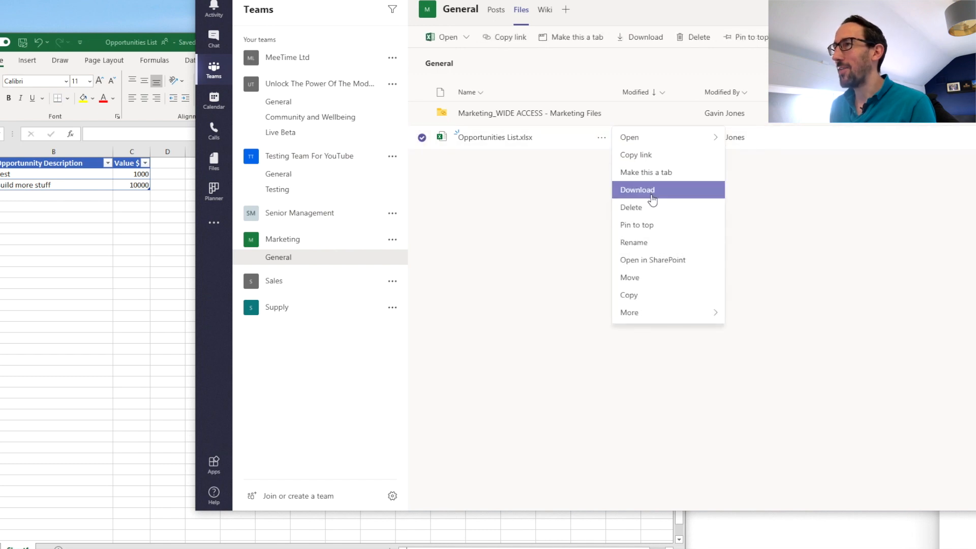
{"action": "left_click", "coordinate": [638, 244]}
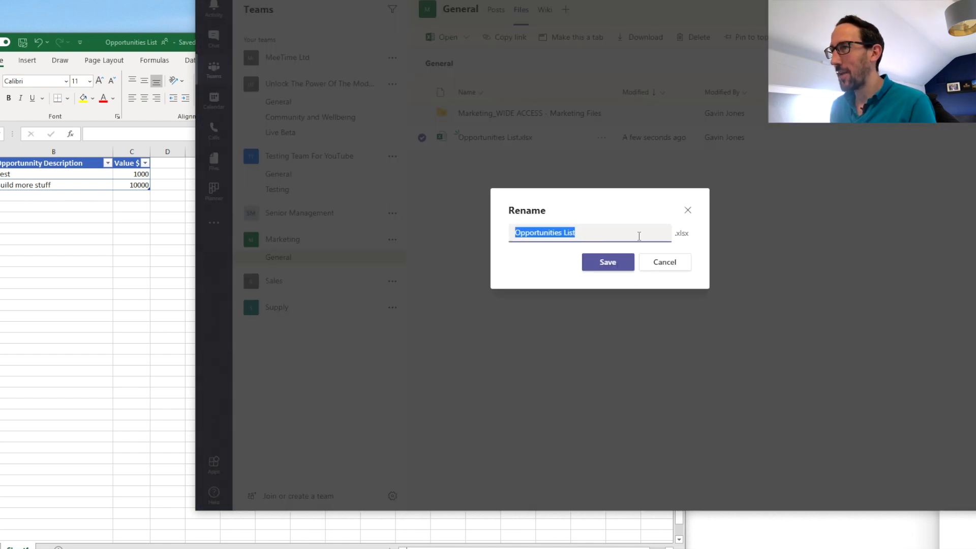
{"action": "left_click", "coordinate": [605, 233]}
{"action": "type", "text": "Marke"}
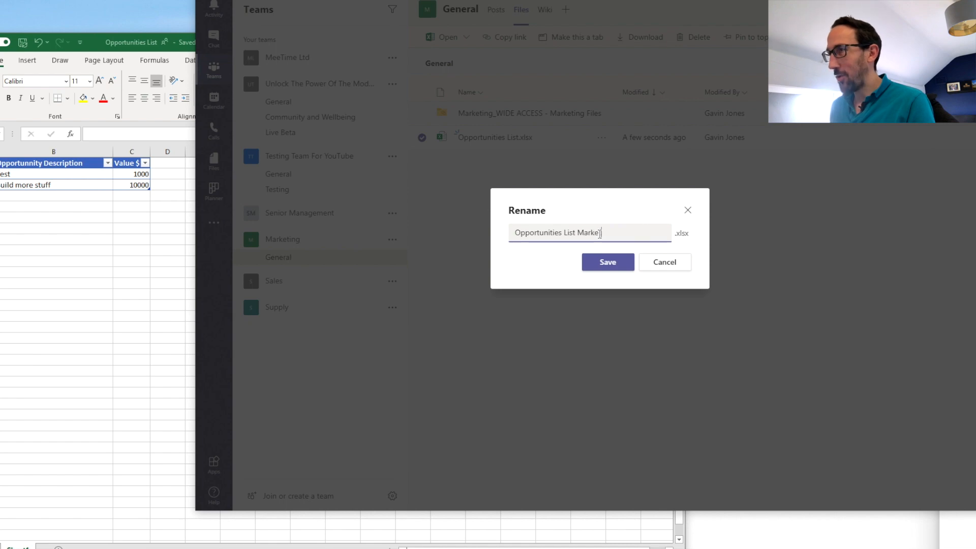
{"action": "type", "text": "ting"}
{"action": "left_click", "coordinate": [612, 263]}
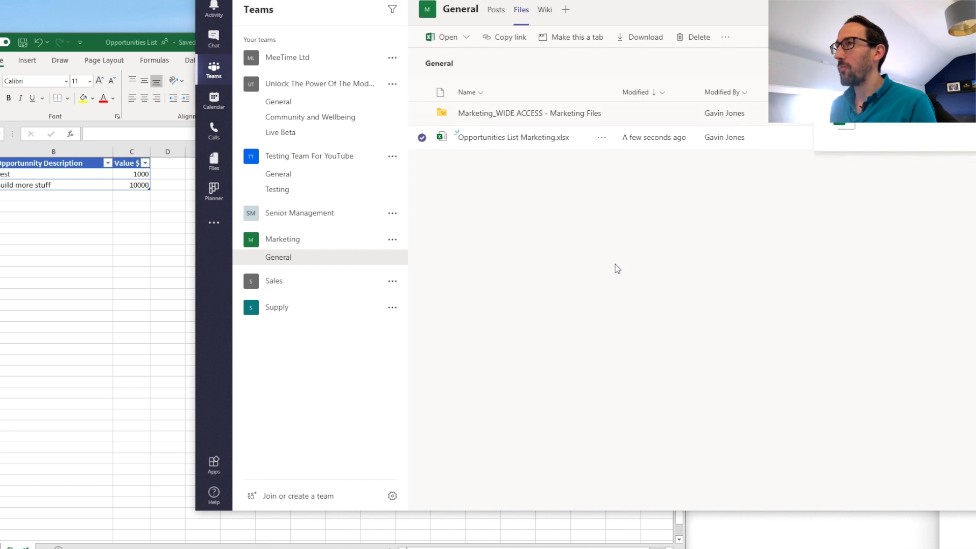
- Open Opportunities List Marketing.xlsx from the Marketing General channel files in the desktop Excel app
{"action": "left_click", "coordinate": [601, 137]}
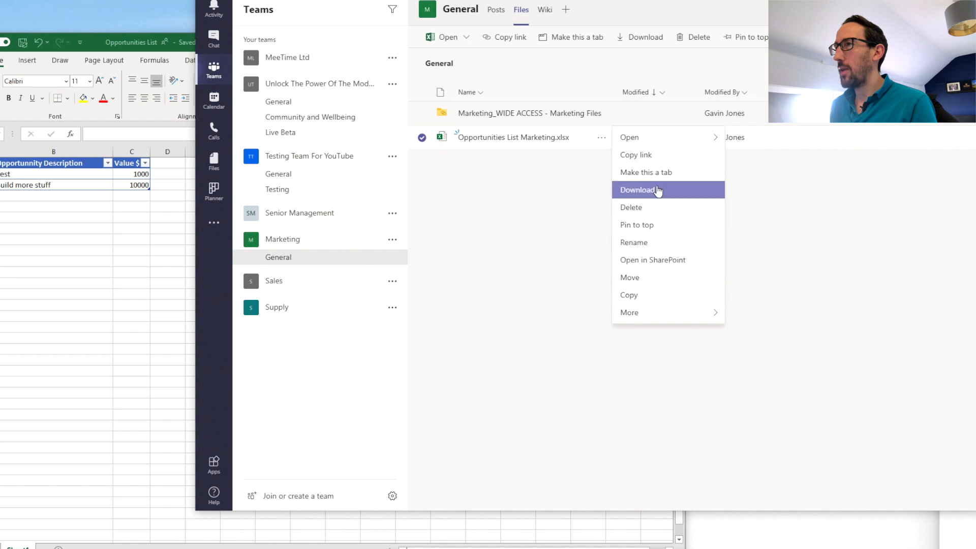
{"action": "mouse_move", "coordinate": [661, 139]}
{"action": "left_click", "coordinate": [758, 157]}
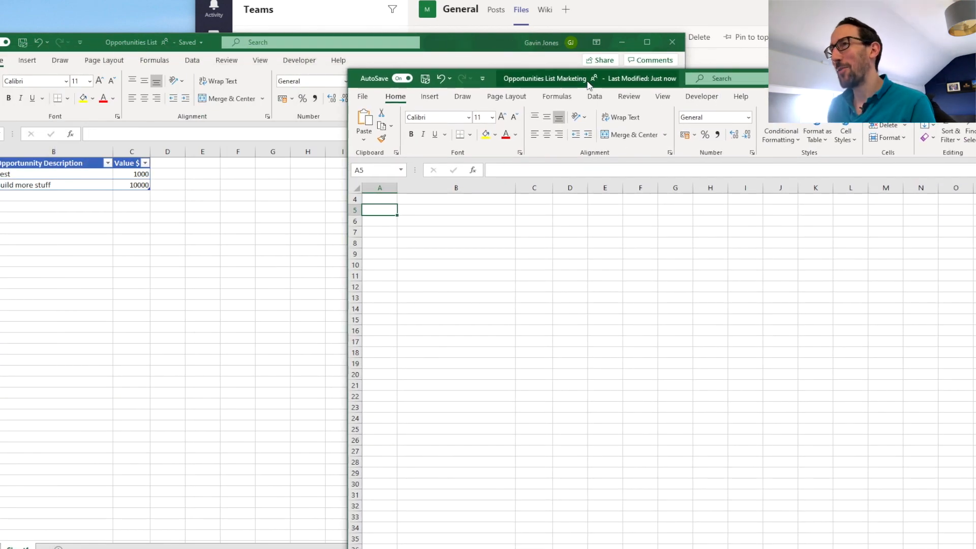
{"action": "left_click", "coordinate": [386, 209]}
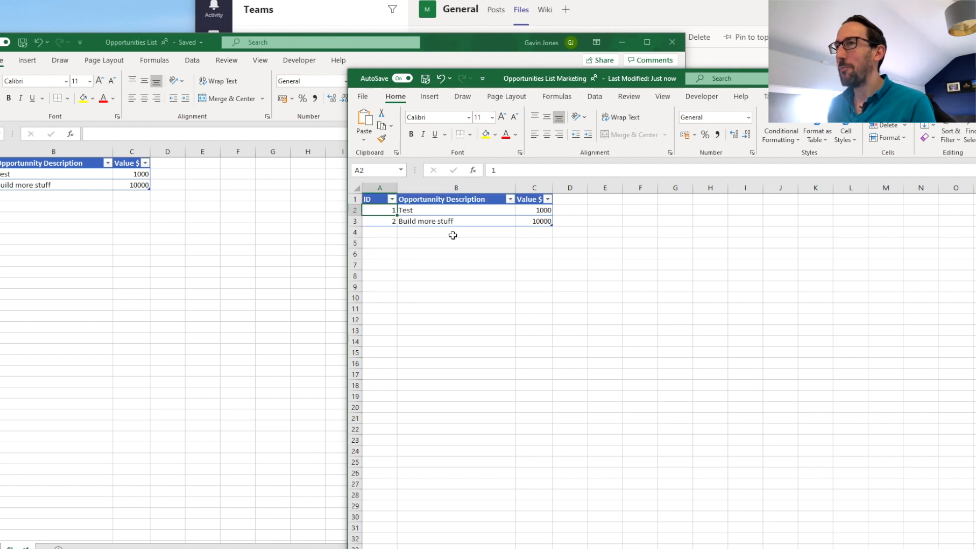
- Replace the first opportunity in the Marketing table with Marketing Activity 1 and a value of 100000
{"action": "left_click", "coordinate": [438, 210]}
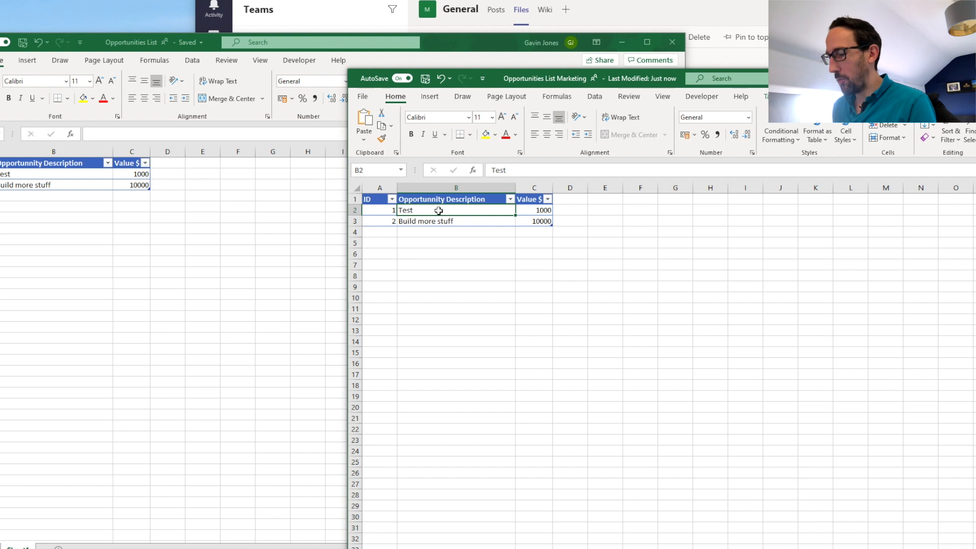
{"action": "type", "text": "Marketing Activity 1"}
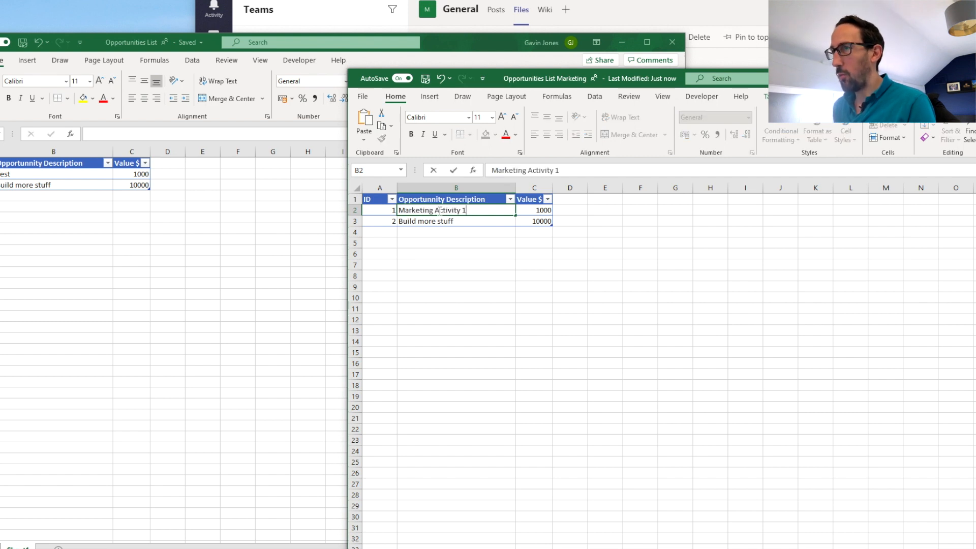
{"action": "key", "text": "Tab"}
{"action": "type", "text": "10000"}
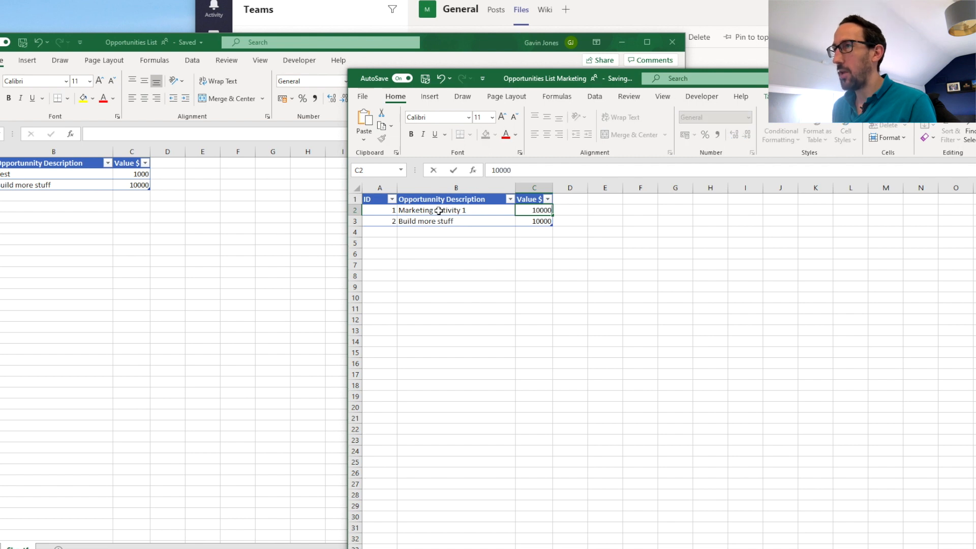
{"action": "key", "text": "Return"}
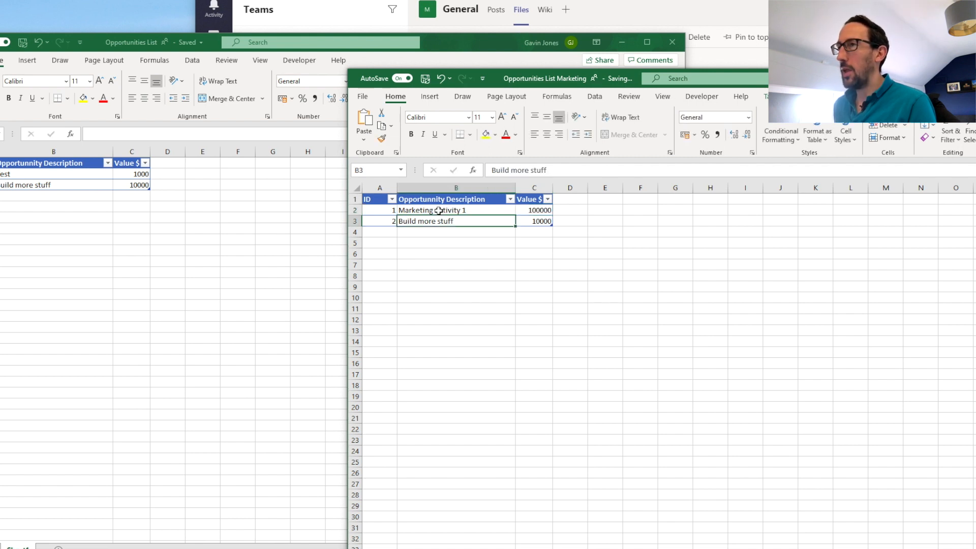
- Replace the second opportunity in the Marketing table with New Product Launch and a value of 5000
{"action": "type", "text": "Mar"}
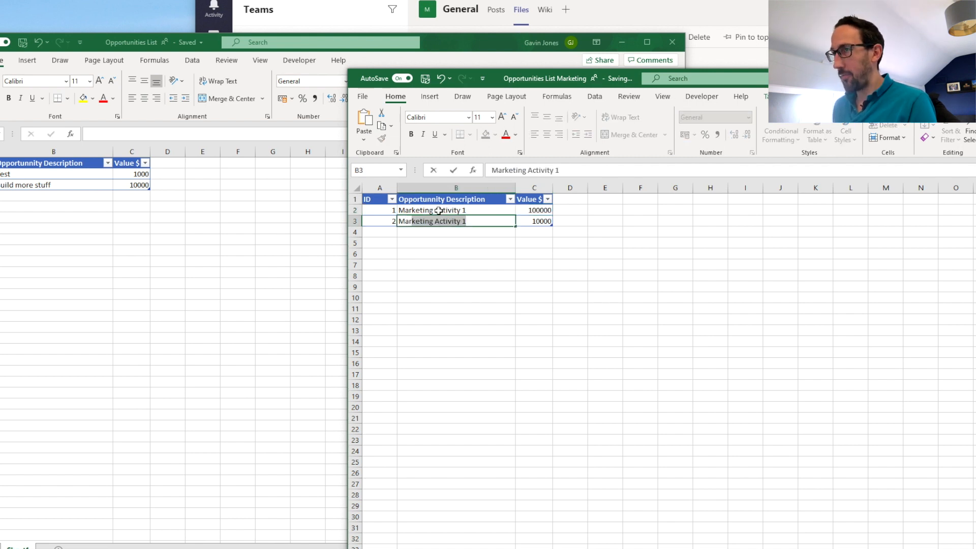
{"action": "key", "text": "BackSpace"}
{"action": "key", "text": "BackSpace"}
{"action": "key", "text": "BackSpace"}
{"action": "type", "text": "New Pro"}
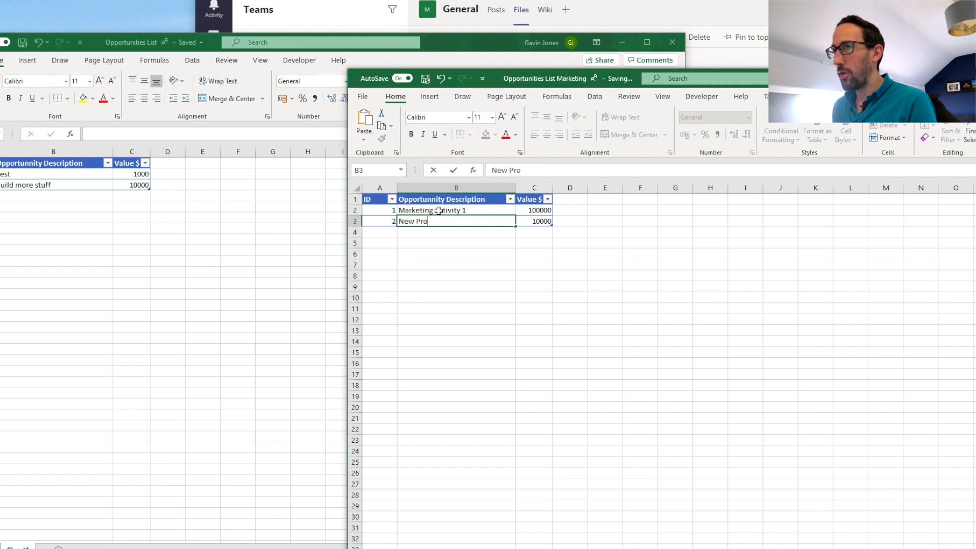
{"action": "key", "text": "BackSpace"}
{"action": "key", "text": "BackSpace"}
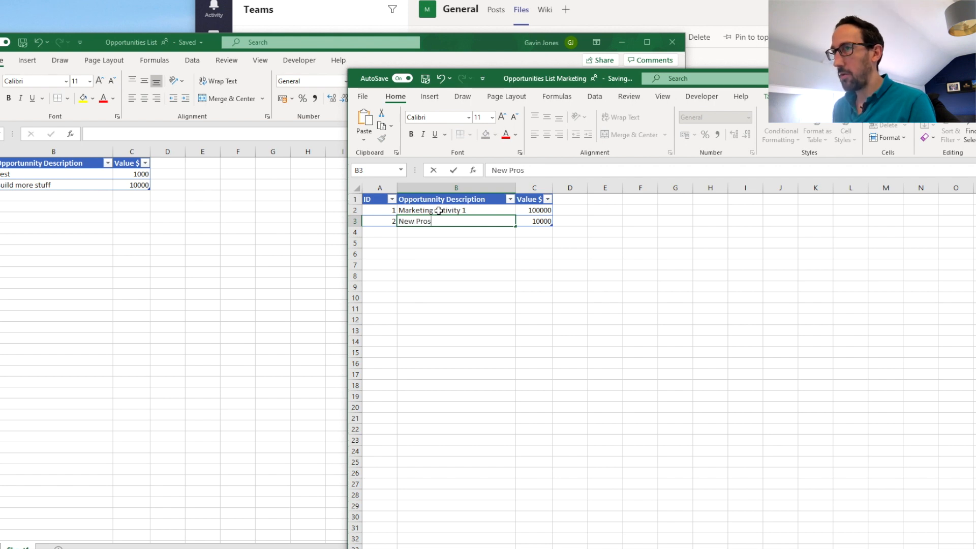
{"action": "type", "text": "unch"}
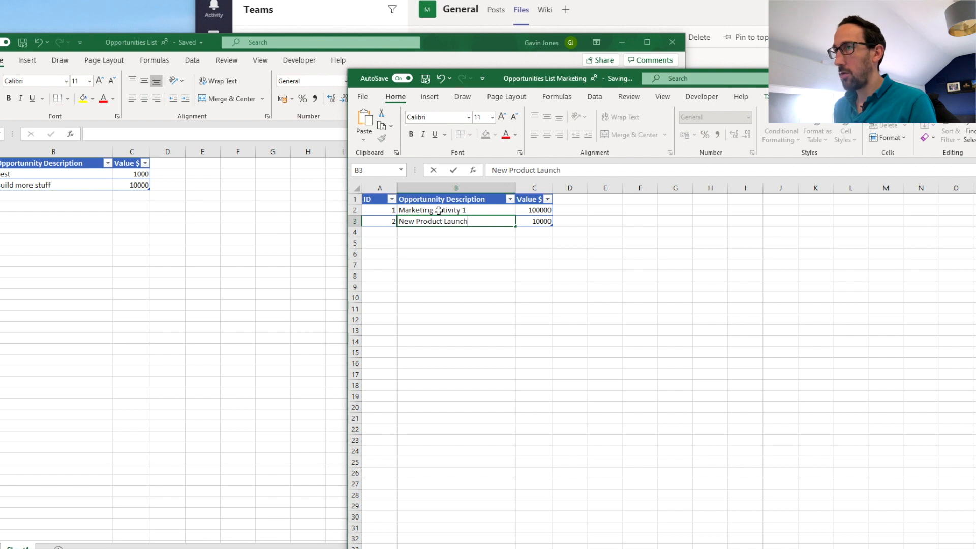
{"action": "key", "text": "Tab"}
{"action": "type", "text": "50000"}
{"action": "key", "text": "BackSpace"}
{"action": "key", "text": "BackSpace"}
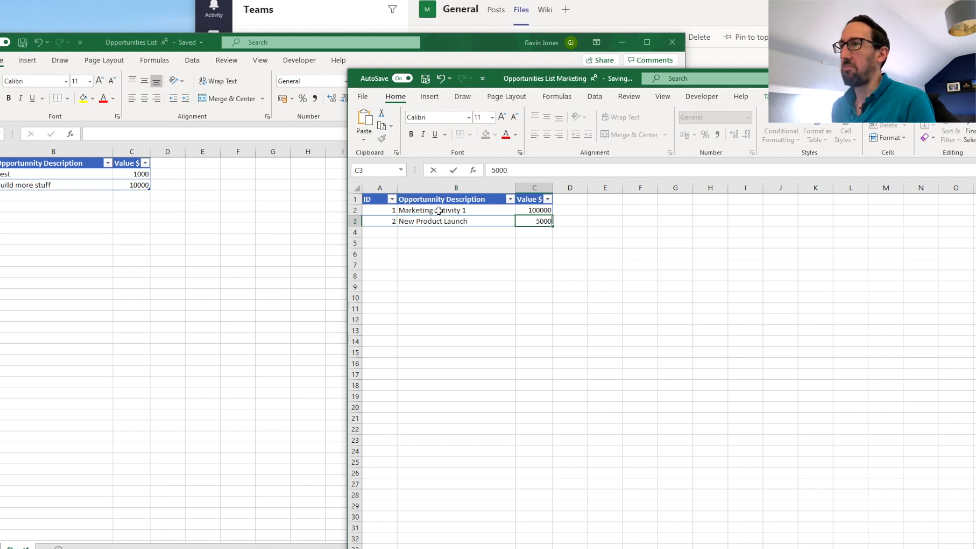
{"action": "key", "text": "Return"}
{"action": "key", "text": "Up"}
{"action": "key", "text": "Up"}
{"action": "key", "text": "Up"}
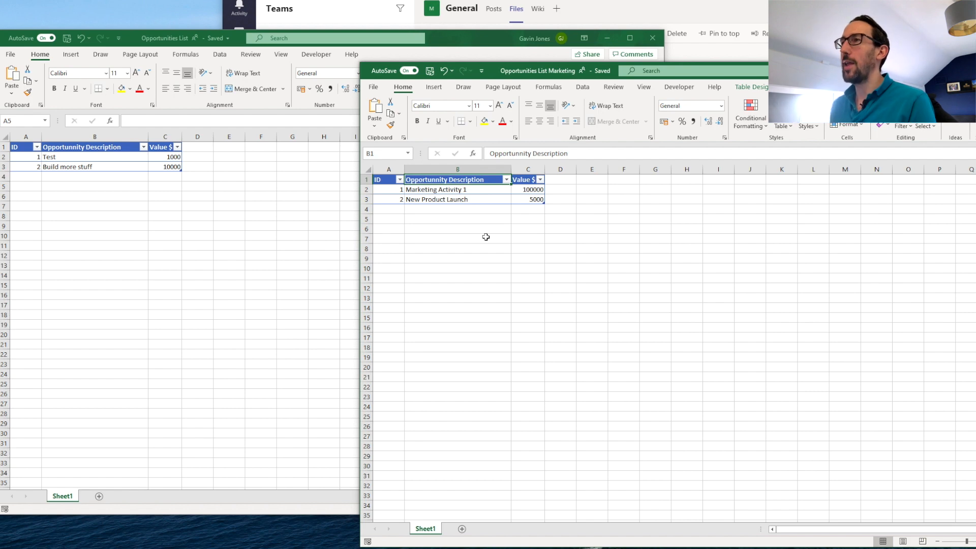
- Compare the Opportunities List and Opportunities List Marketing workbooks, dismissing the backup notice
{"action": "left_click", "coordinate": [279, 196]}
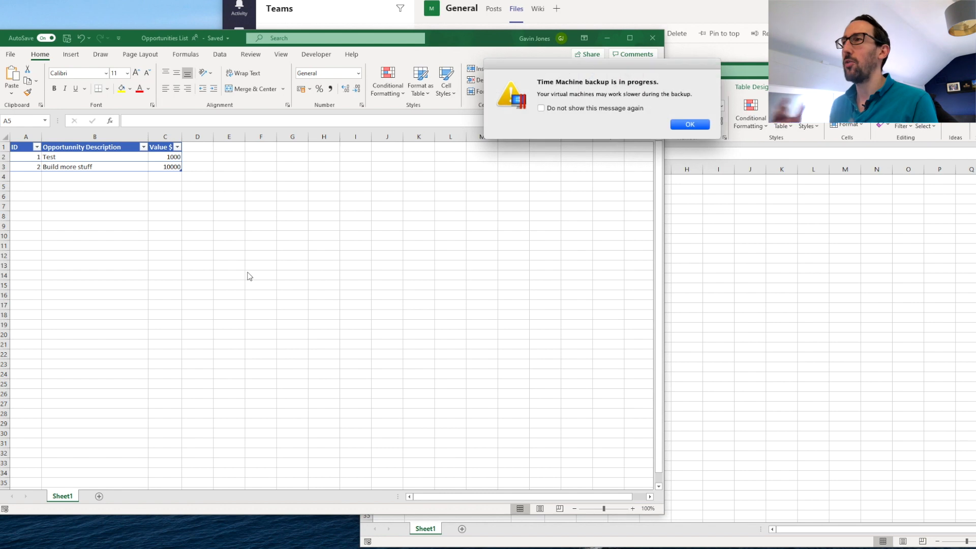
{"action": "left_click", "coordinate": [690, 124]}
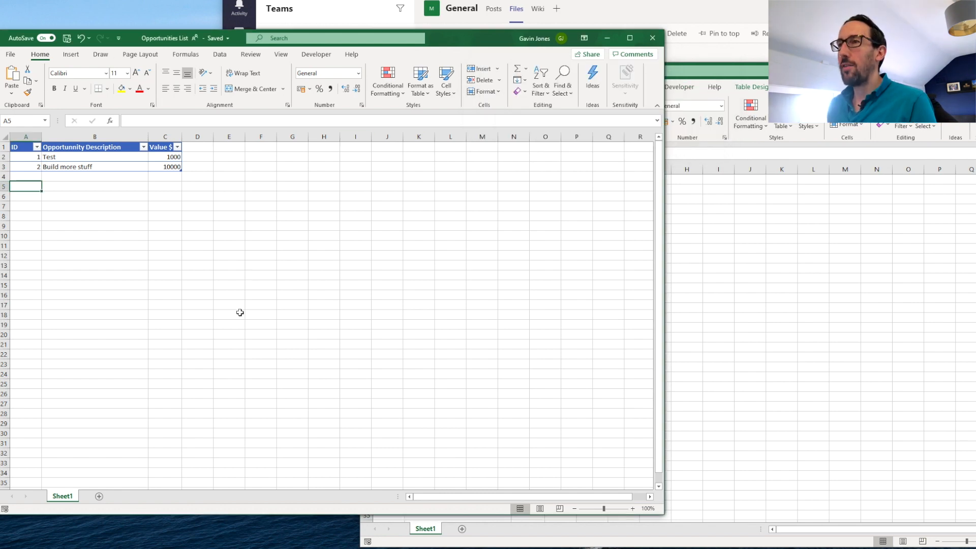
{"action": "left_click", "coordinate": [852, 269]}
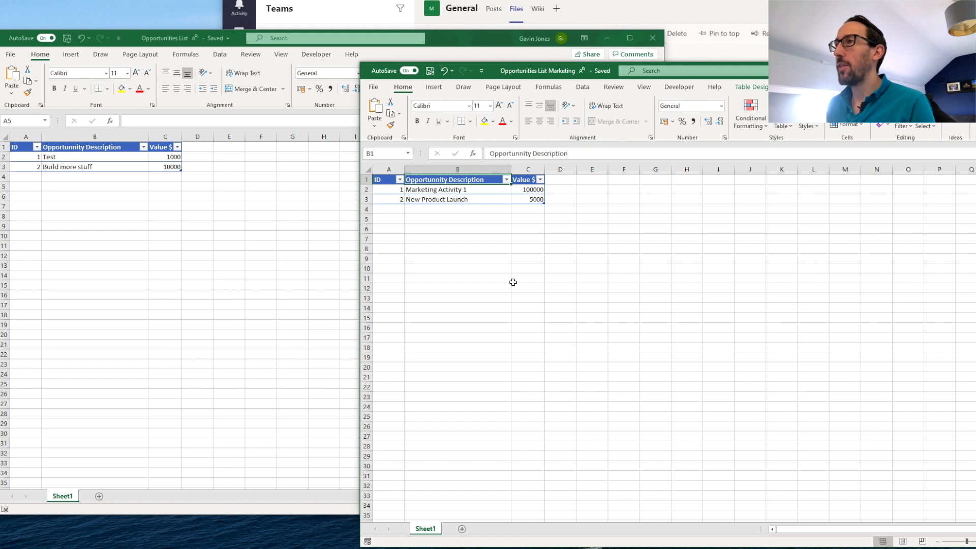
{"action": "key", "text": "alt+Tab"}
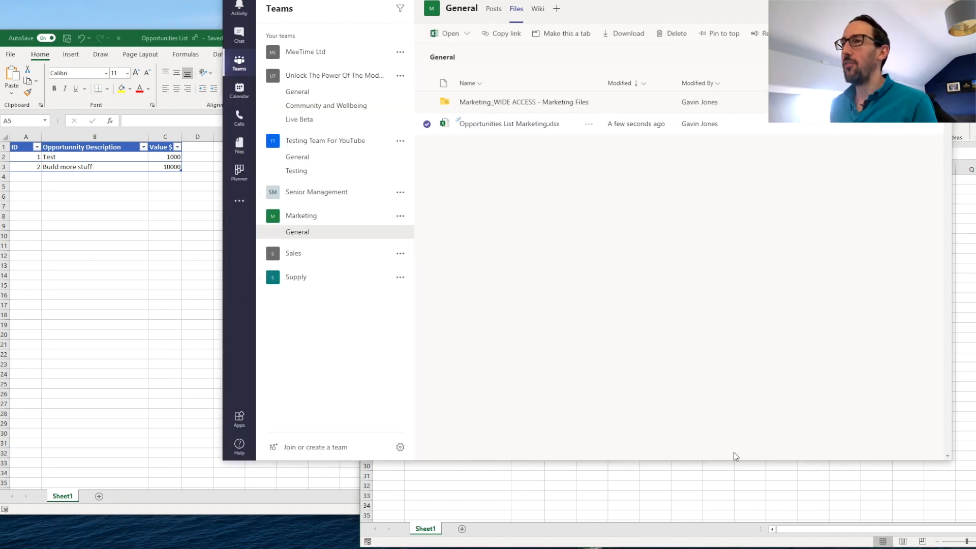
{"action": "key", "text": "alt+Tab"}
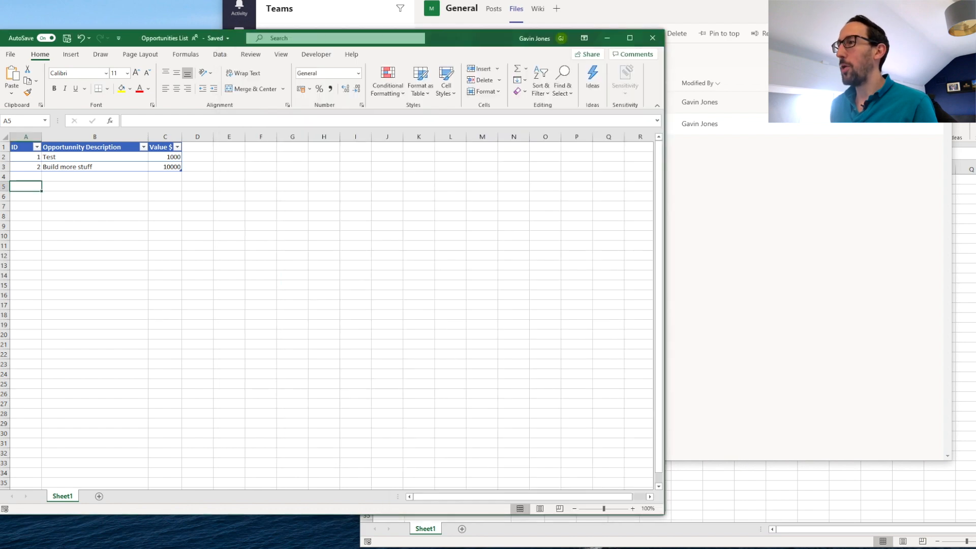
{"action": "key", "text": "alt+Tab"}
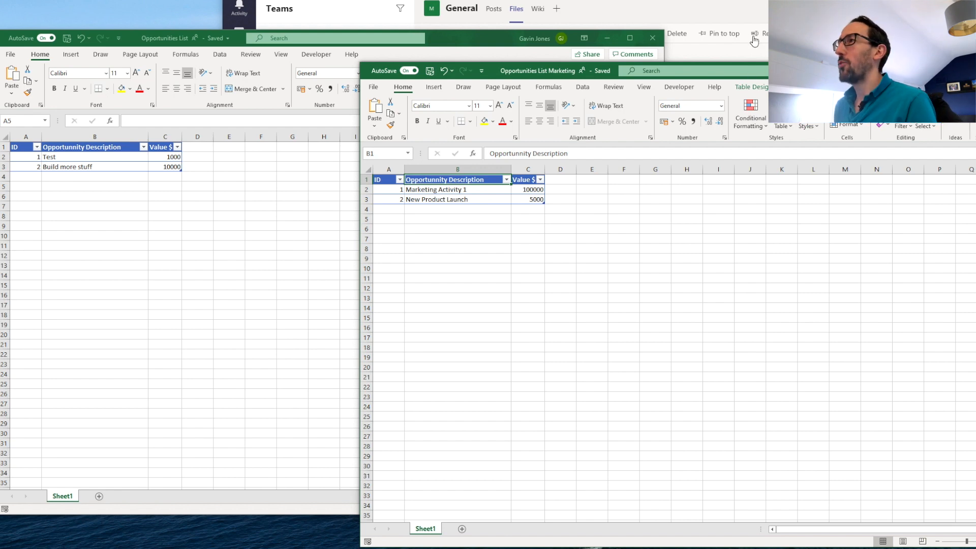
- Switch to Teams and copy Opportunities List Marketing.xlsx to the General channel of the Senior Management team
{"action": "left_click", "coordinate": [777, 46]}
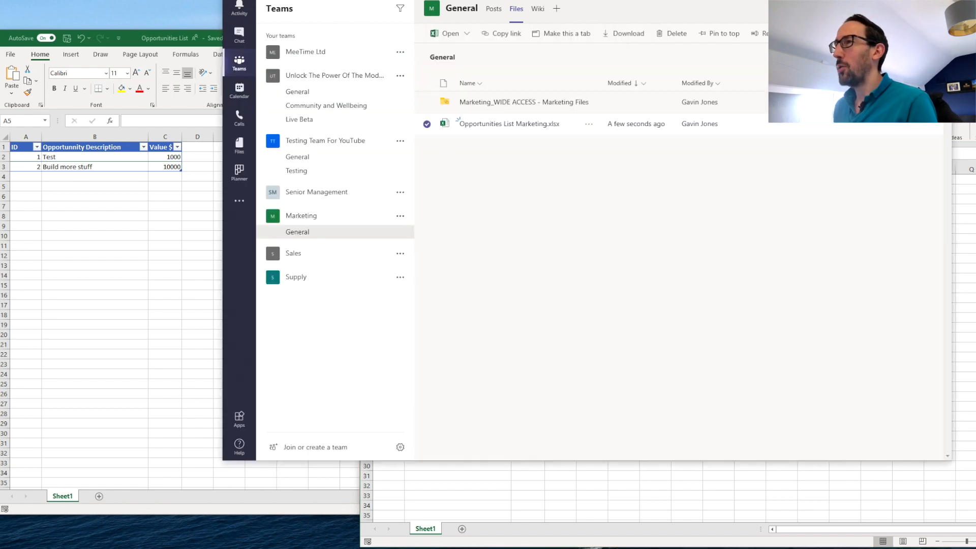
{"action": "left_click", "coordinate": [589, 126]}
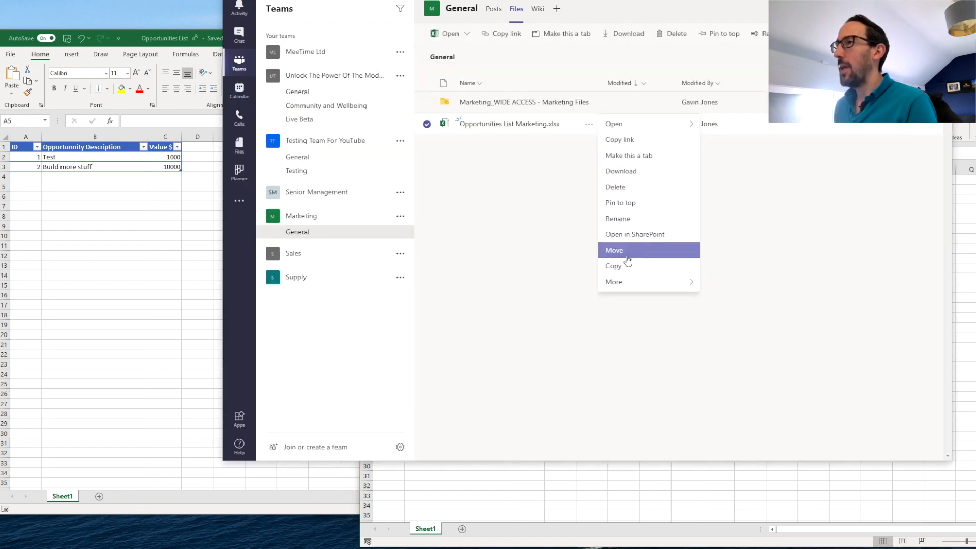
{"action": "left_click", "coordinate": [628, 275]}
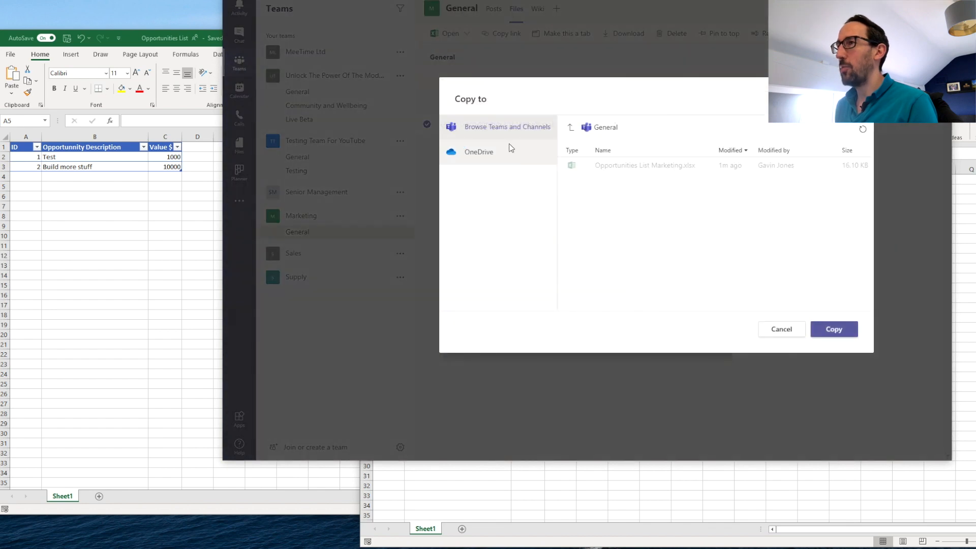
{"action": "left_click", "coordinate": [570, 127]}
{"action": "left_click", "coordinate": [570, 127]}
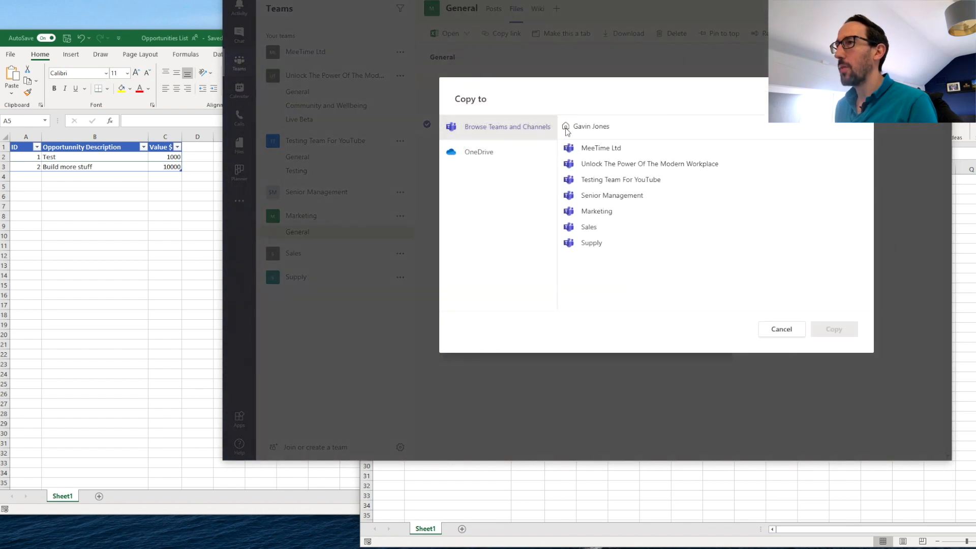
{"action": "left_click", "coordinate": [616, 195]}
{"action": "left_click", "coordinate": [585, 148]}
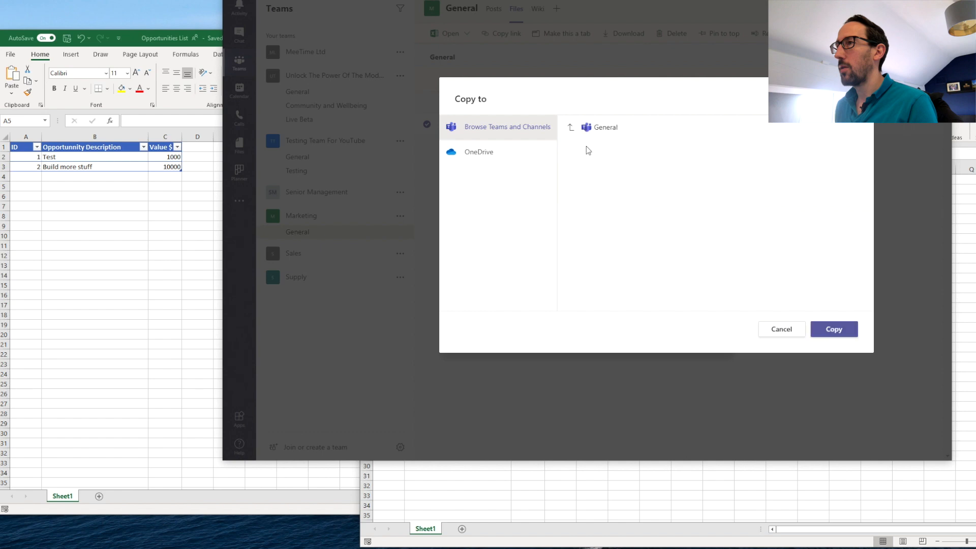
{"action": "left_click", "coordinate": [833, 331]}
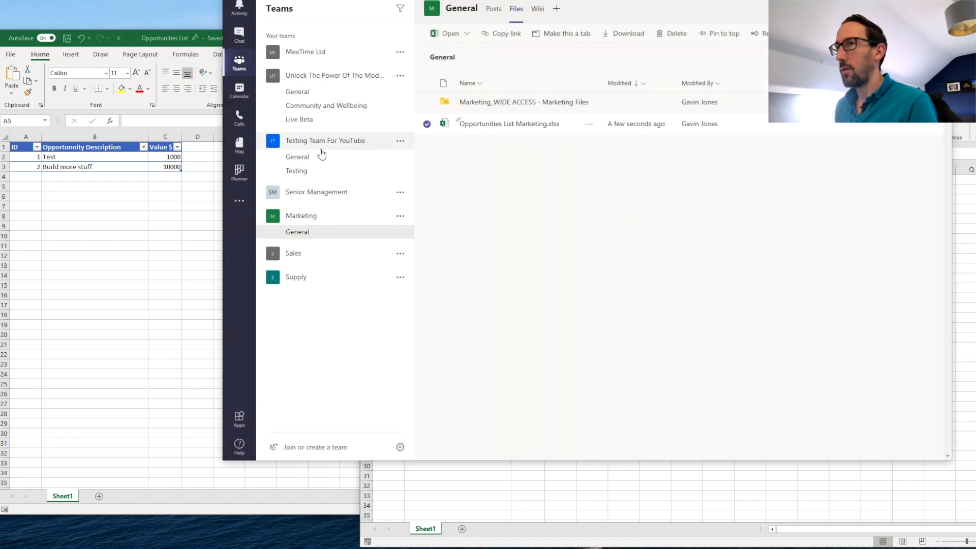
- Rename the copied workbook in the Senior Management General channel files as "Opportunities List Senior (CONFIDENTIAL"
{"action": "left_click", "coordinate": [310, 198]}
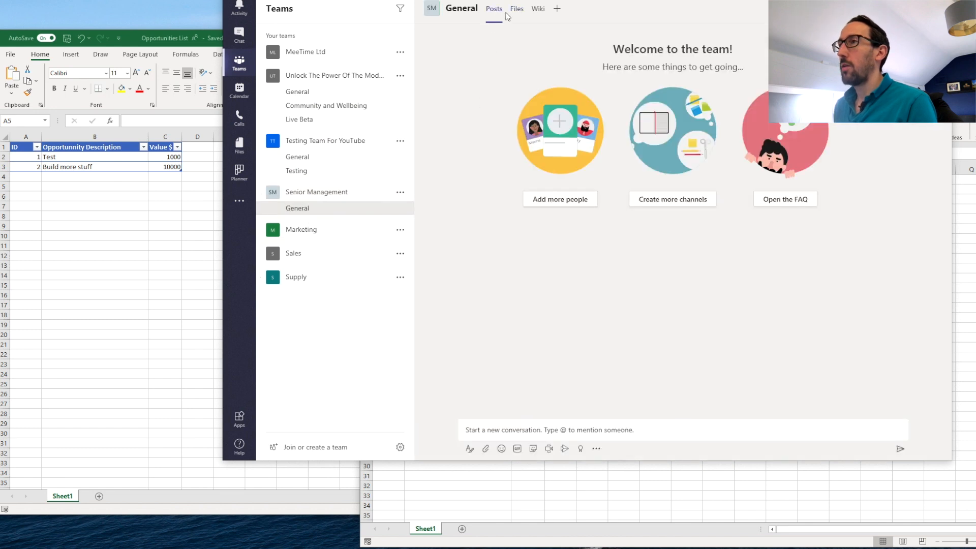
{"action": "left_click", "coordinate": [517, 11]}
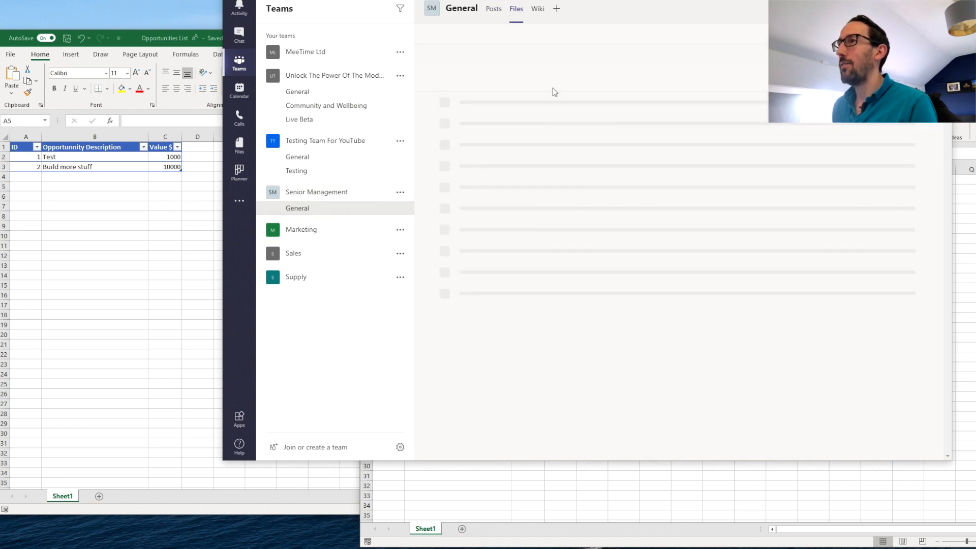
{"action": "left_click", "coordinate": [589, 102]}
{"action": "left_click", "coordinate": [617, 197]}
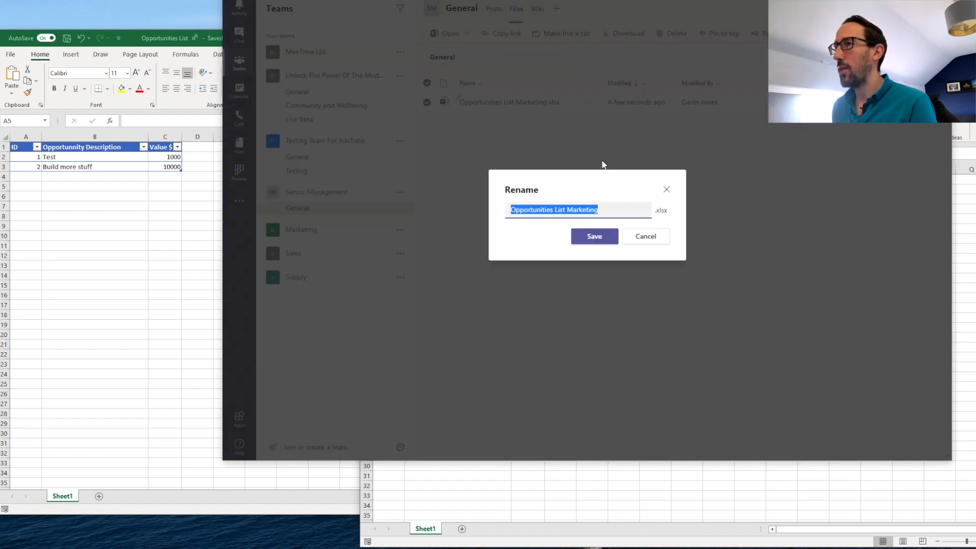
{"action": "left_click_drag", "start_coordinate": [567, 210], "coordinate": [594, 214]}
{"action": "type", "text": "Senior (CON"}
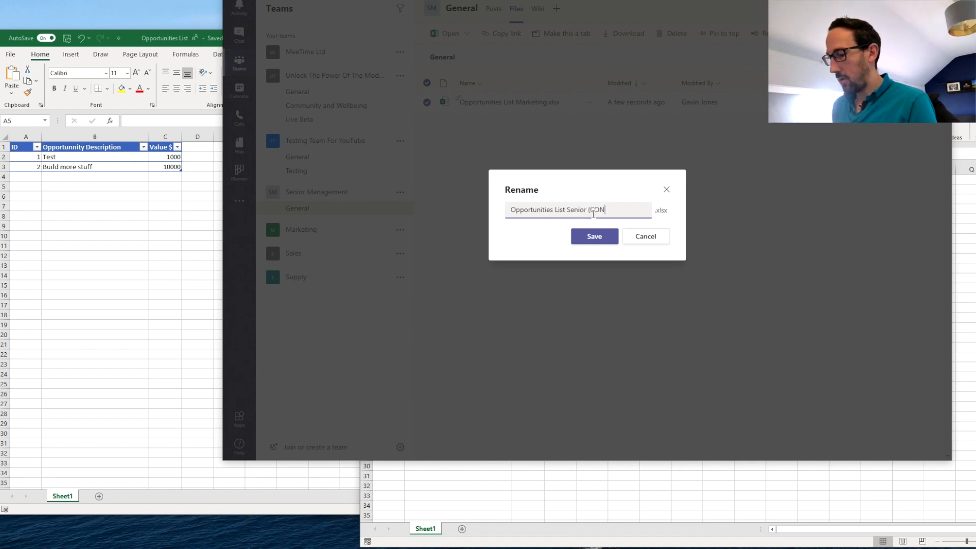
{"action": "type", "text": "FIDENTIAL"}
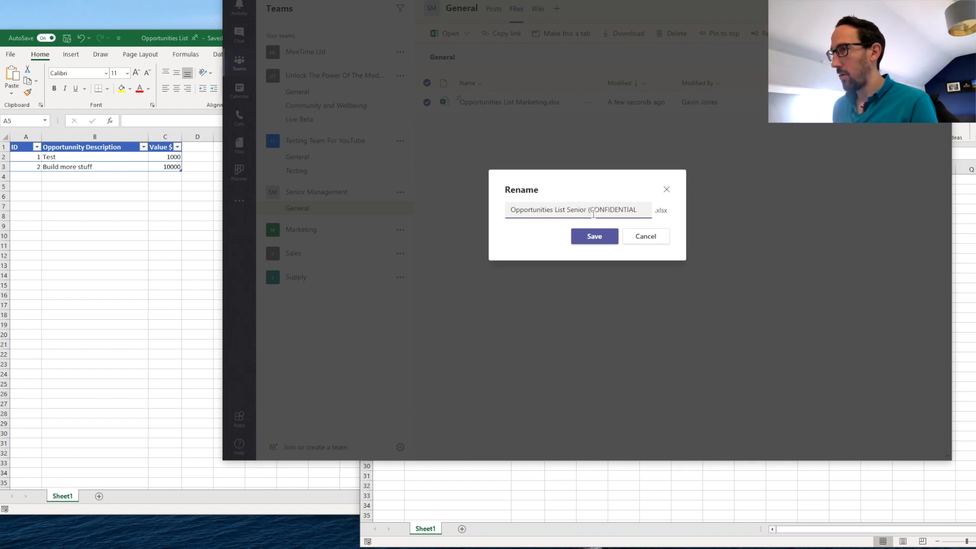
{"action": "left_click", "coordinate": [594, 243]}
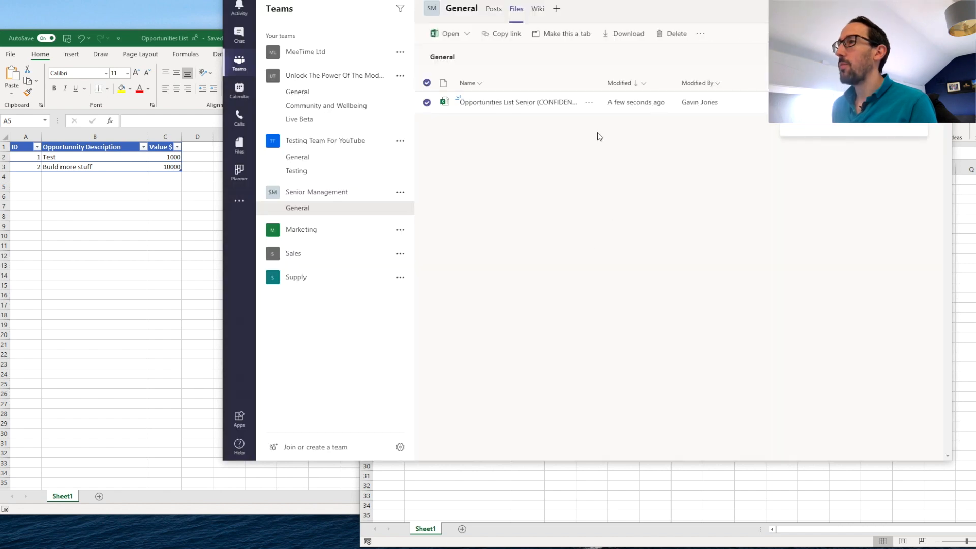
- Open the renamed Senior Management workbook in the desktop Excel app and bring its window into view
{"action": "left_click", "coordinate": [588, 102]}
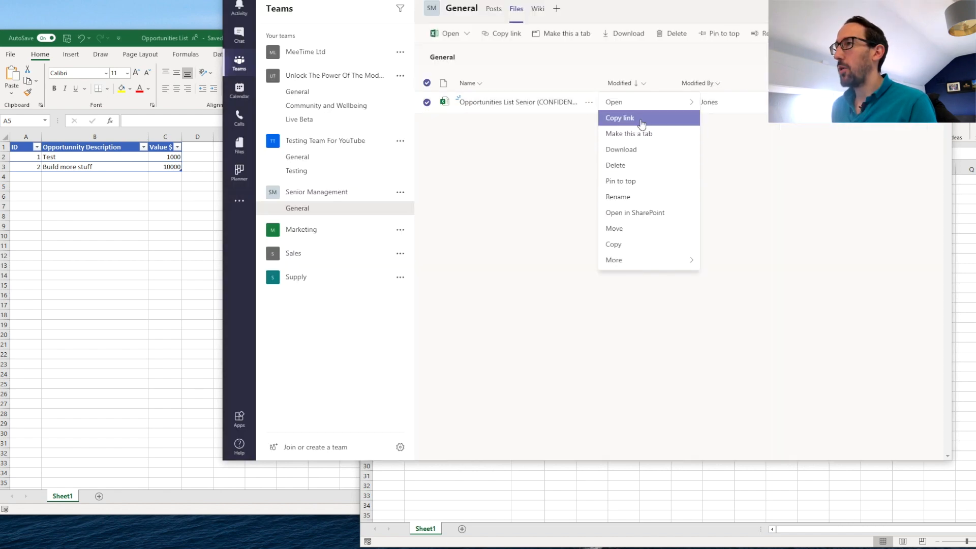
{"action": "mouse_move", "coordinate": [642, 106]}
{"action": "left_click", "coordinate": [728, 121]}
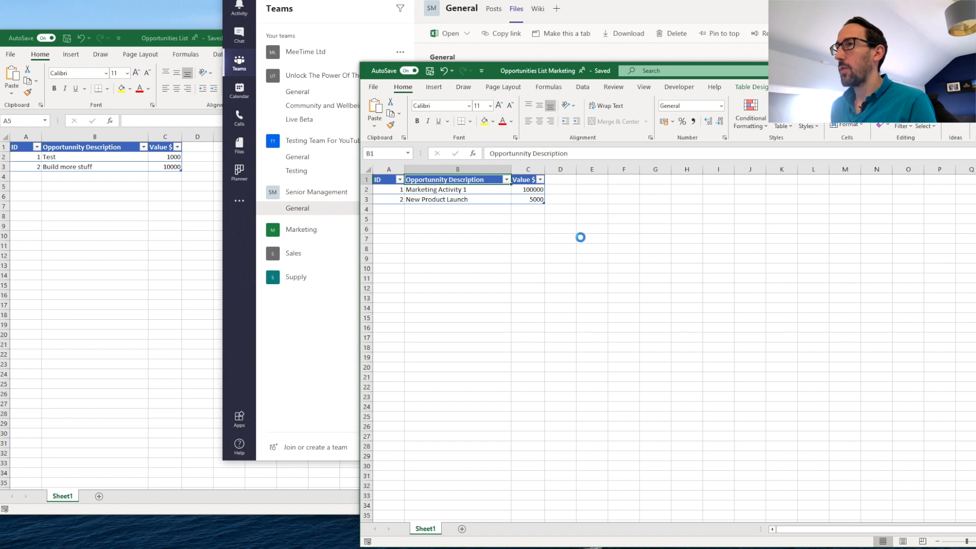
{"action": "left_click_drag", "start_coordinate": [500, 82], "coordinate": [296, 0]}
{"action": "left_click", "coordinate": [202, 100]}
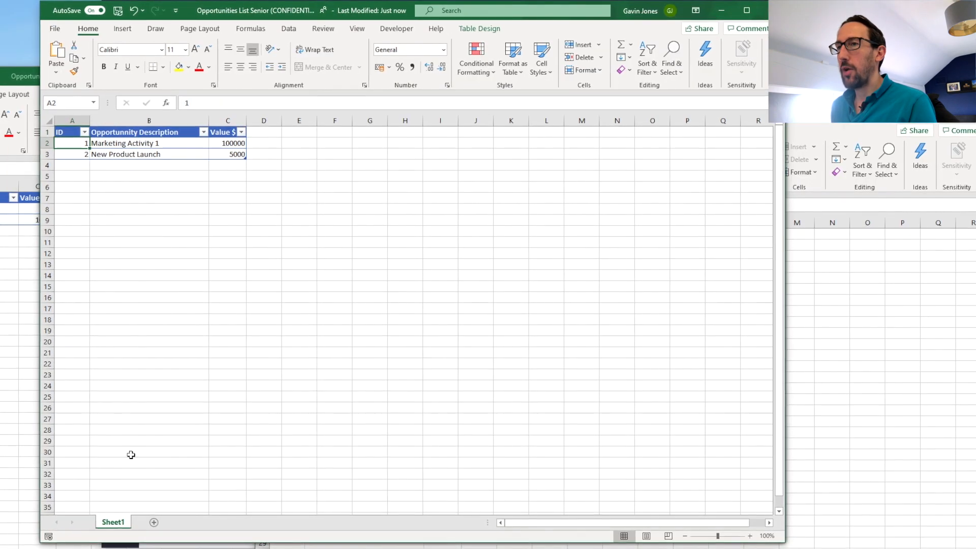
- Rename Sheet1 of the Senior Management workbook as "Confidential List"
{"action": "double_click", "coordinate": [113, 522]}
{"action": "type", "text": "Co"}
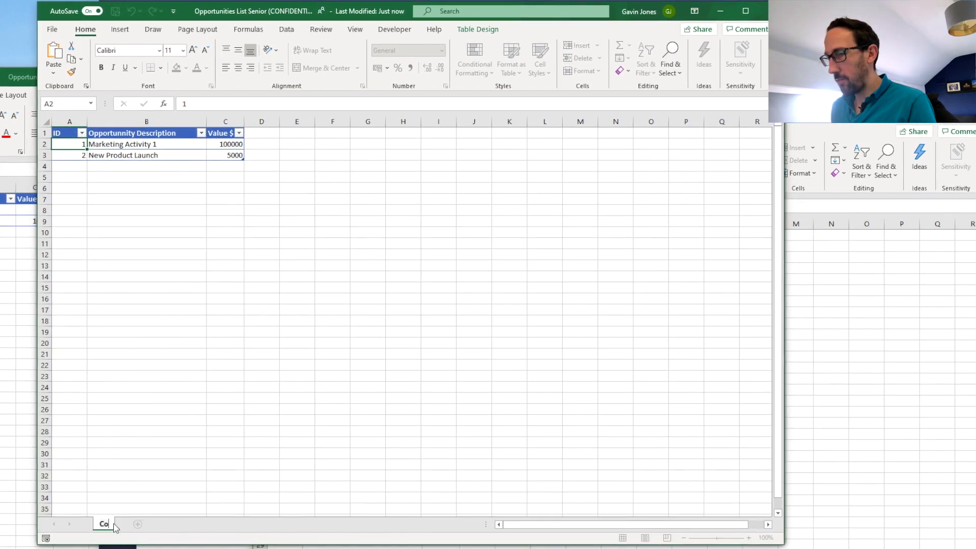
{"action": "type", "text": "n"}
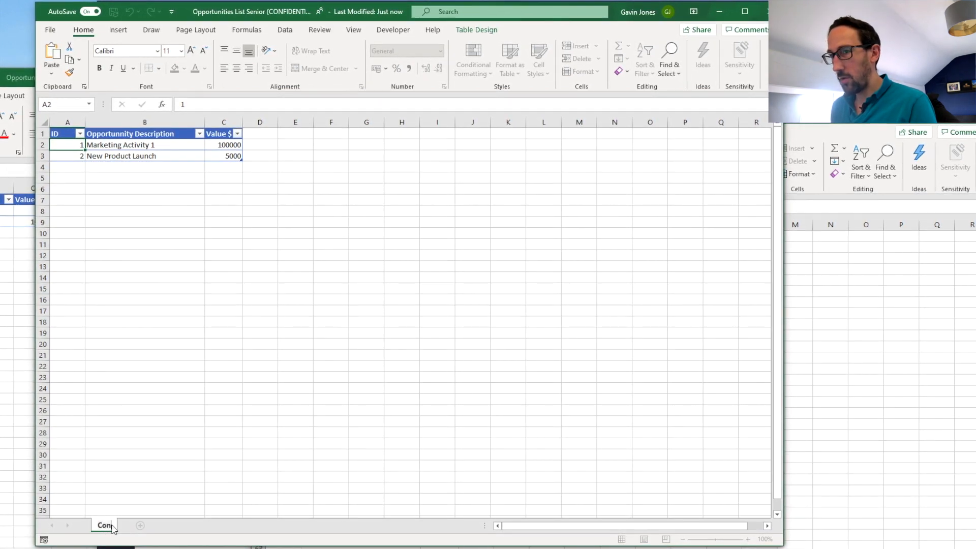
{"action": "type", "text": "fidential"}
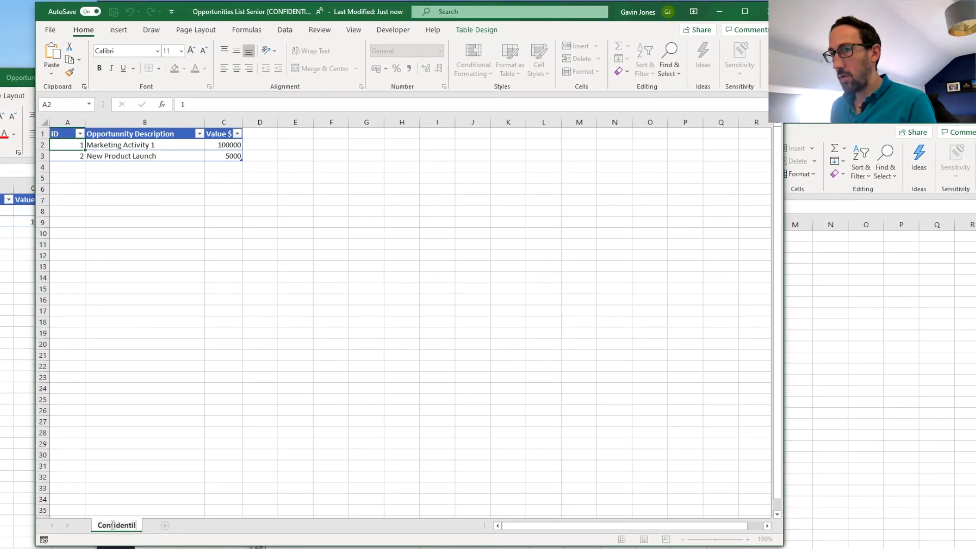
{"action": "type", "text": " List"}
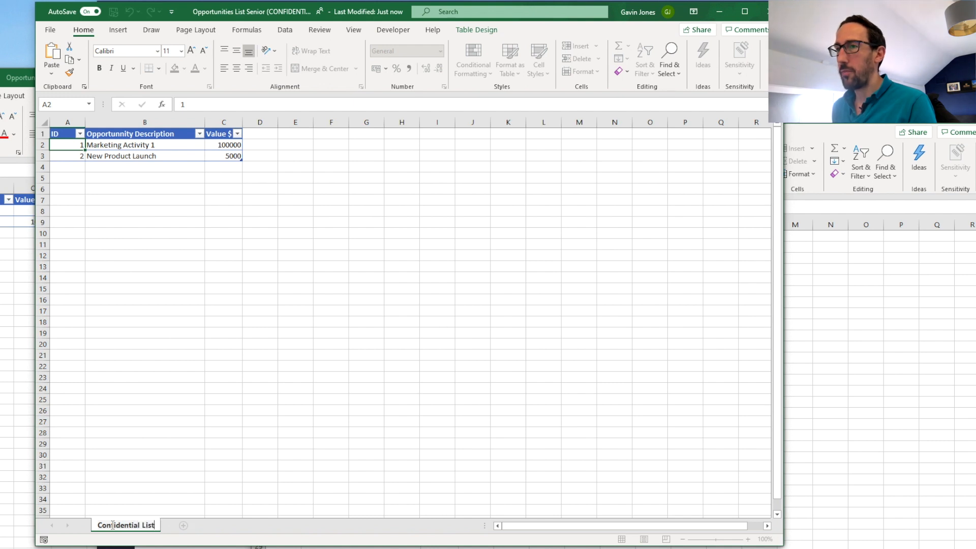
{"action": "key", "text": "Return"}
- Change the opportunity with ID 1 to "Secret Squirrel" with a value of 10000000
{"action": "left_click", "coordinate": [130, 146]}
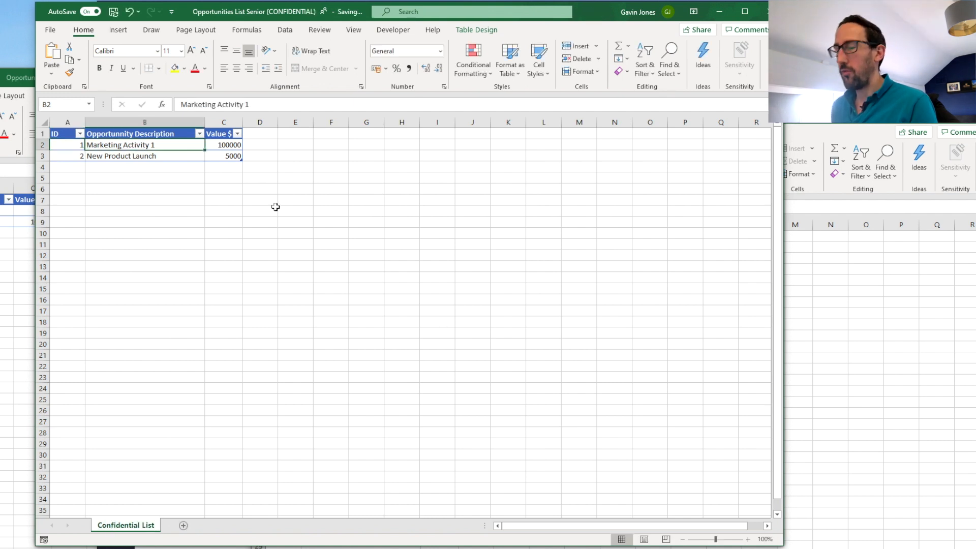
{"action": "type", "text": "Secret Squirrel"}
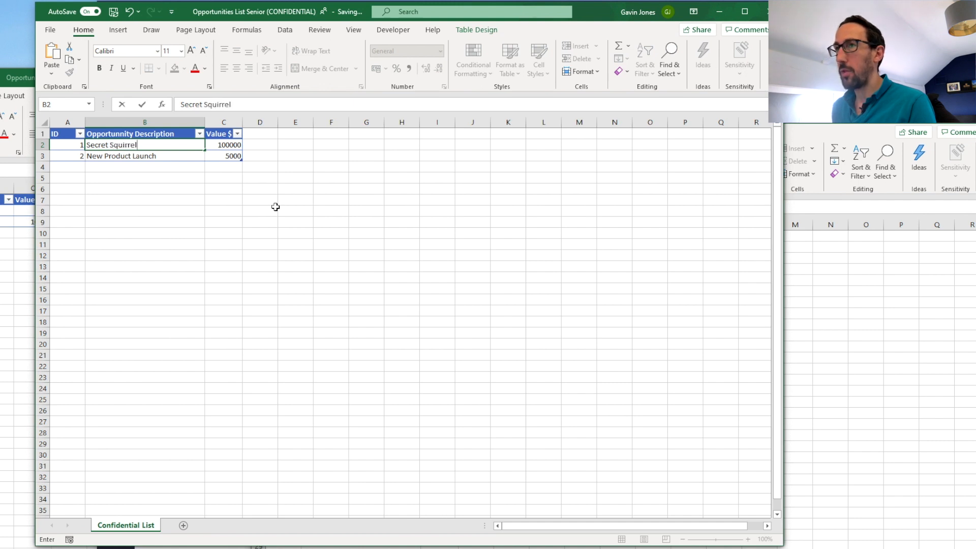
{"action": "key", "text": "Tab"}
{"action": "type", "text": "1000"}
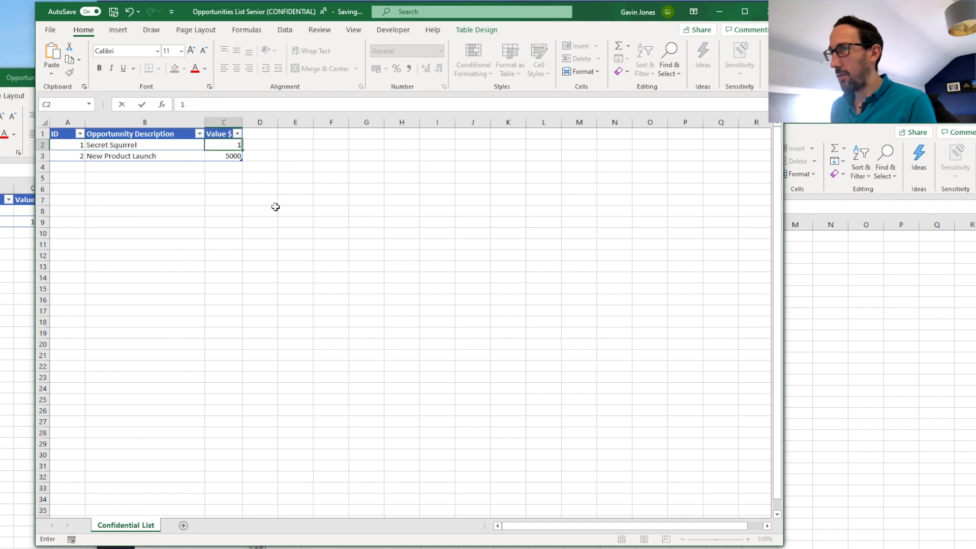
{"action": "key", "text": "Return"}
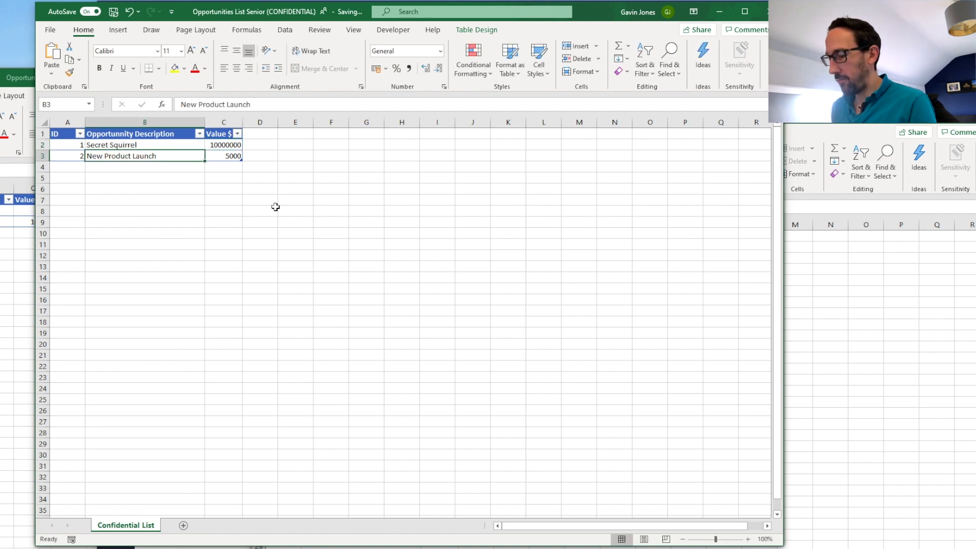
- Change the opportunity with ID 2 to "New Business Acquisition" with a value of 99999999
{"action": "type", "text": "New Busi"}
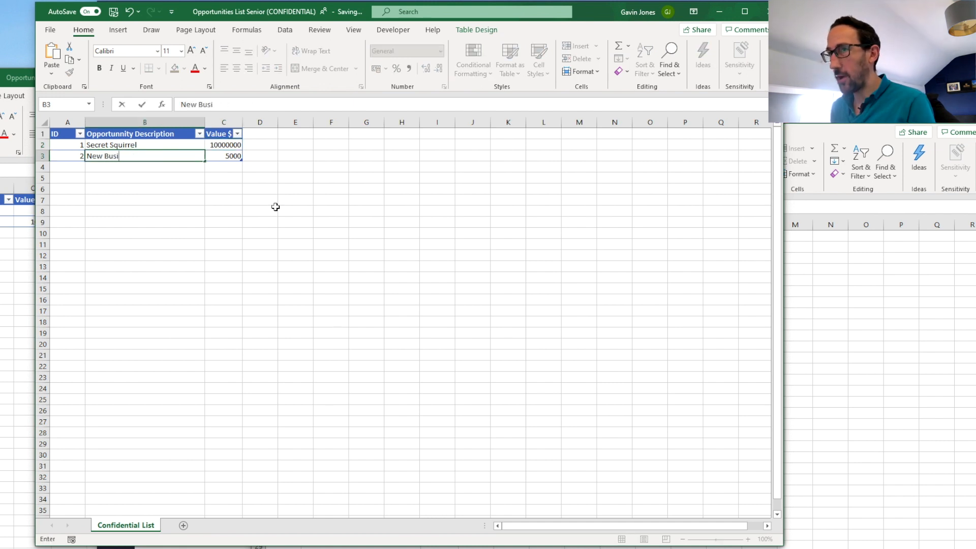
{"action": "type", "text": "ness Acqu"}
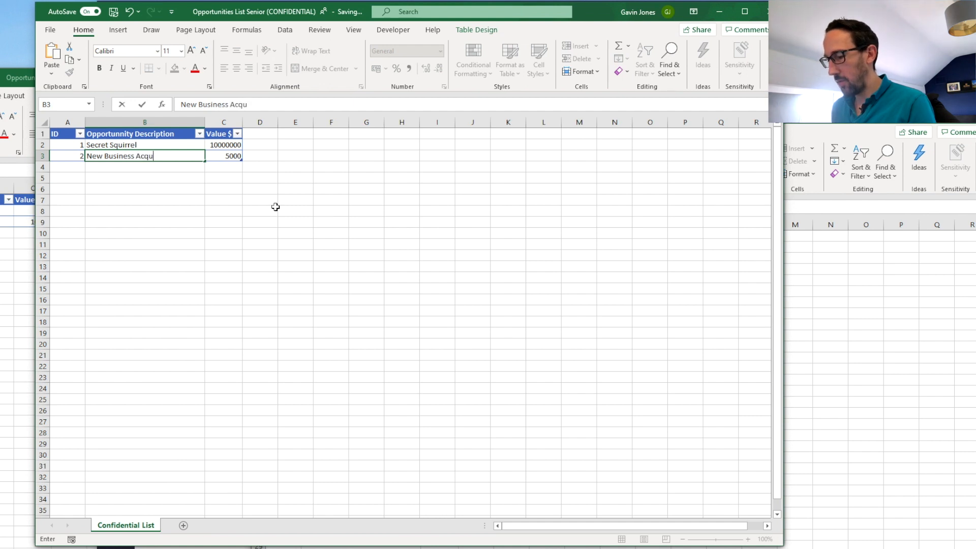
{"action": "type", "text": "isition"}
{"action": "key", "text": "Tab"}
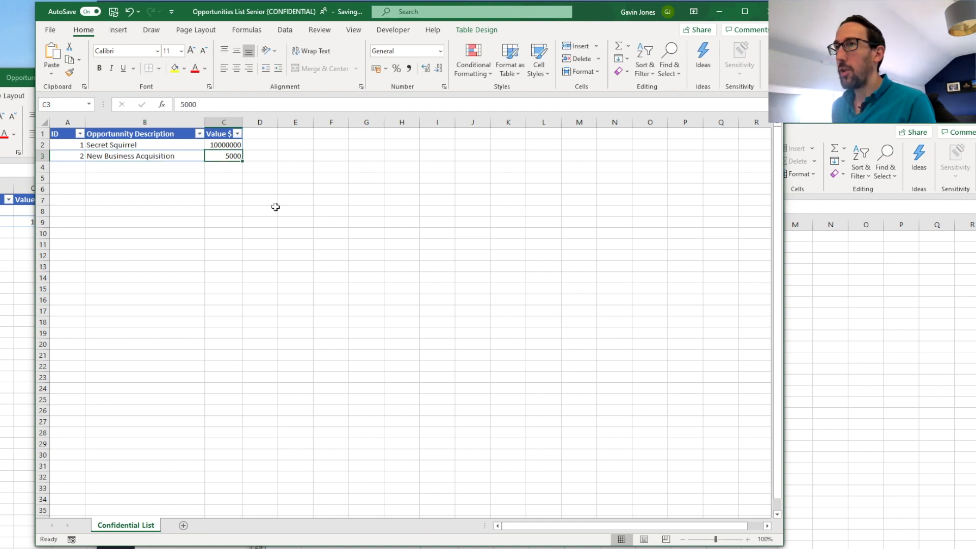
{"action": "type", "text": "99999"}
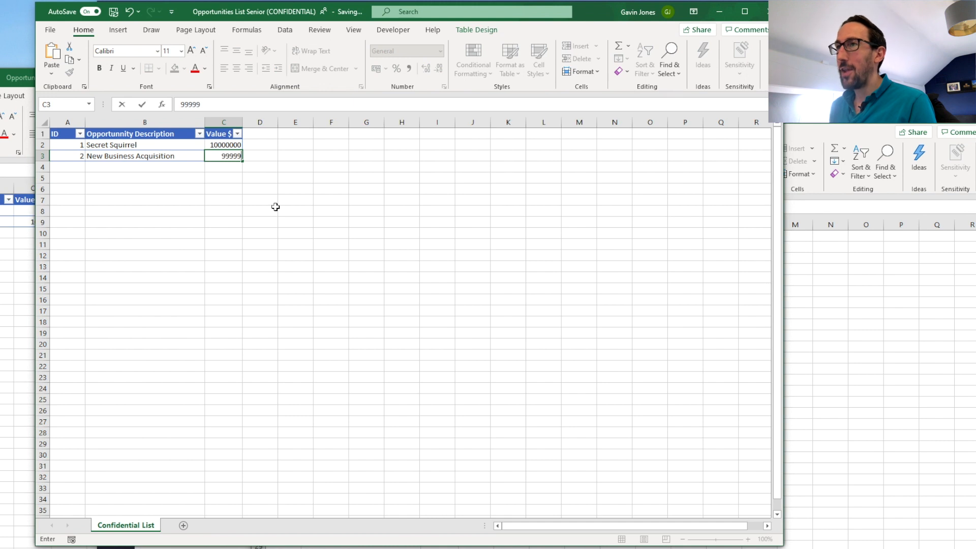
{"action": "key", "text": "Return"}
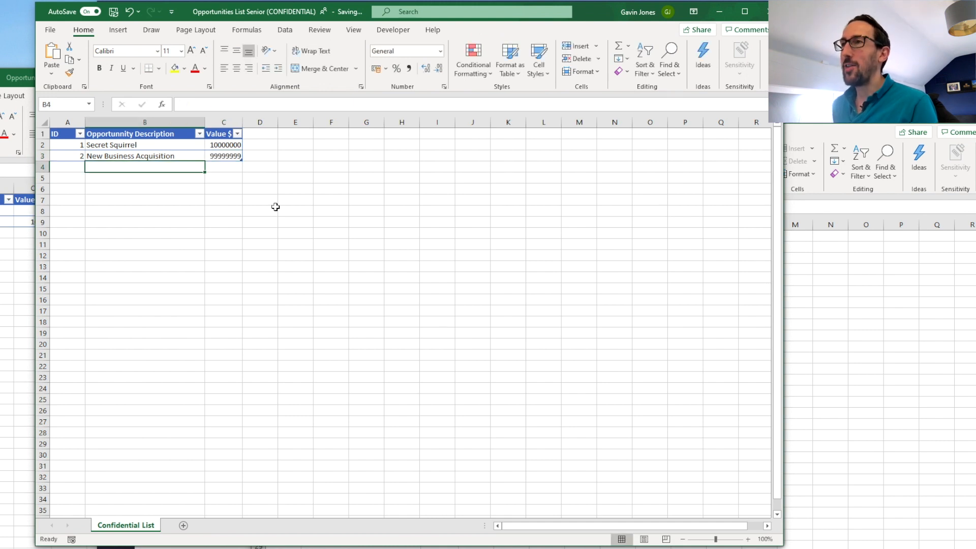
{"action": "key", "text": "Down"}
{"action": "key", "text": "Right"}
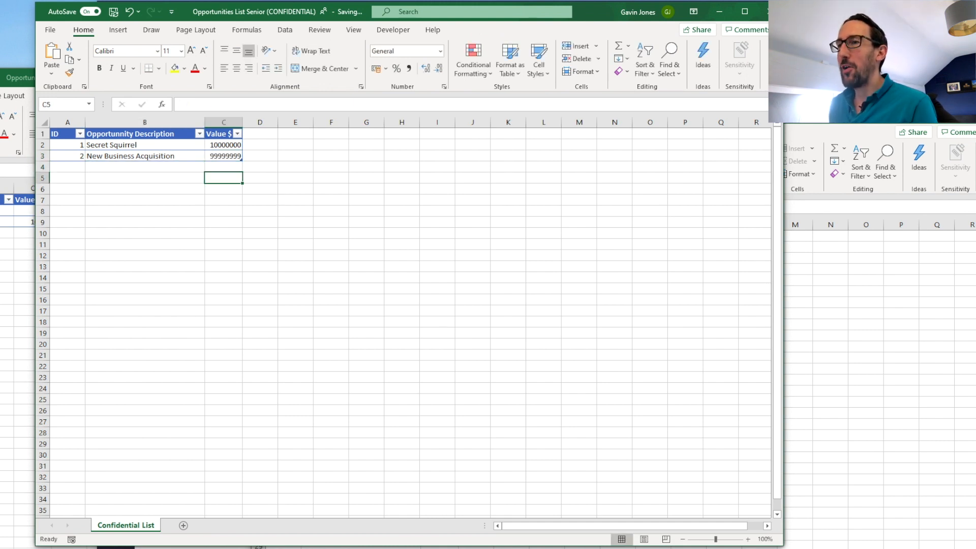
- Review the Marketing and Supply opportunities workbooks alongside the confidential one, ending back in the Senior Management workbook
{"action": "left_click", "coordinate": [866, 342]}
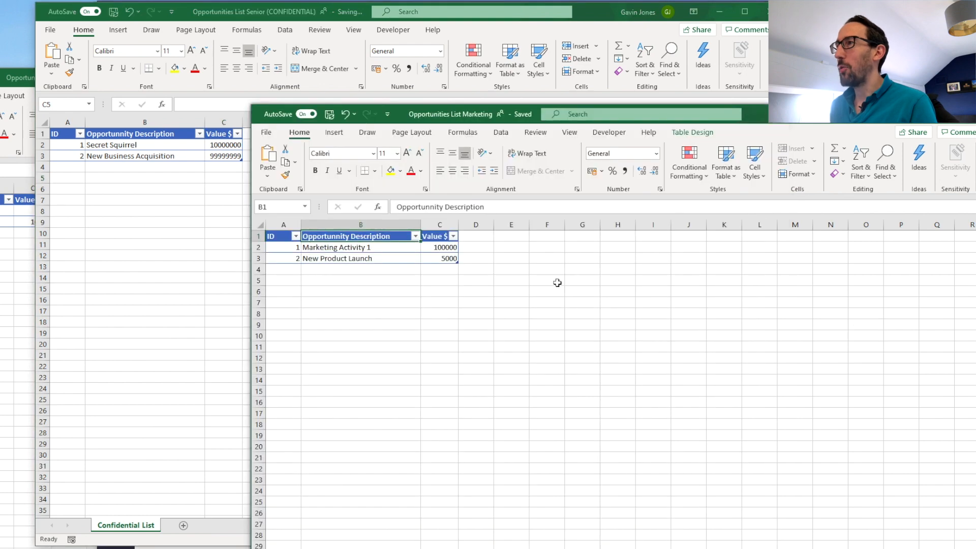
{"action": "left_click", "coordinate": [19, 265]}
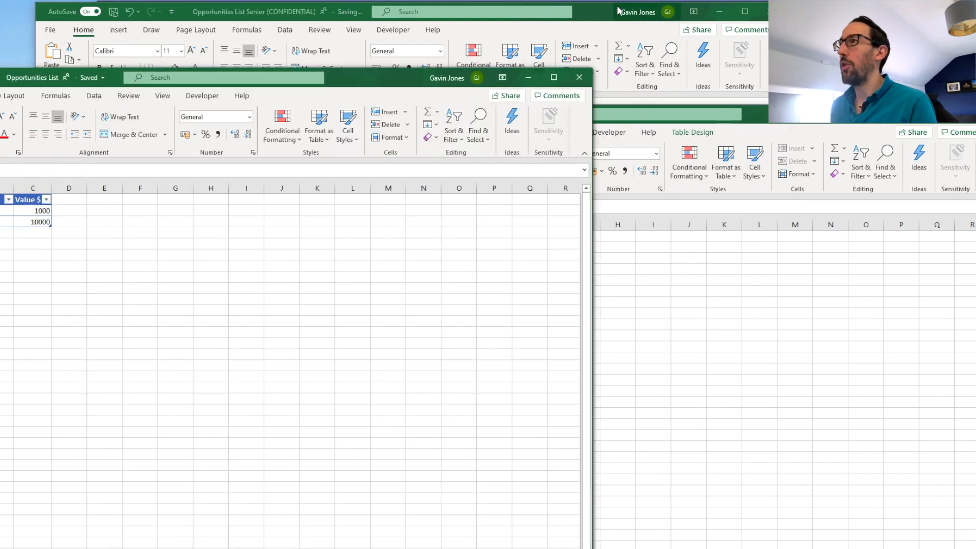
{"action": "left_click", "coordinate": [595, 11]}
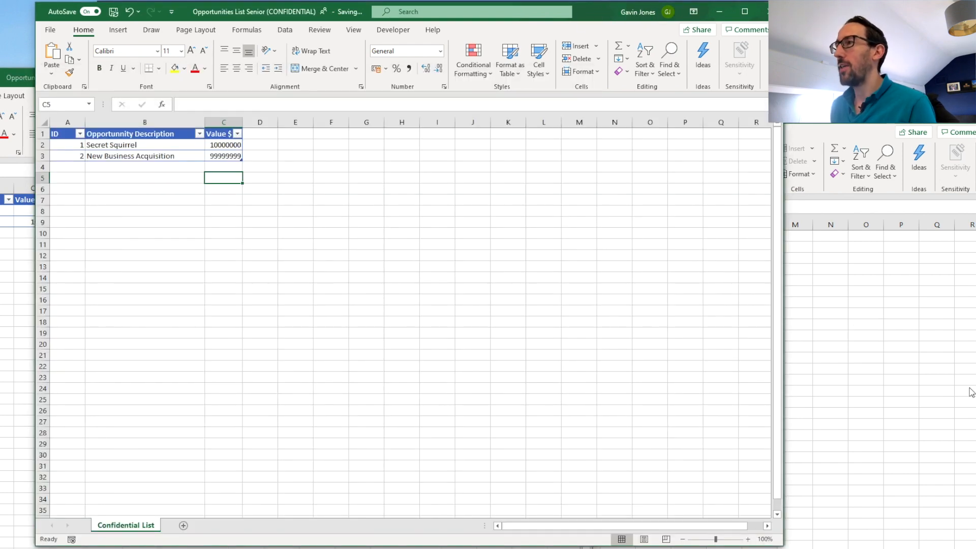
{"action": "left_click", "coordinate": [834, 324]}
{"action": "left_click", "coordinate": [4, 404]}
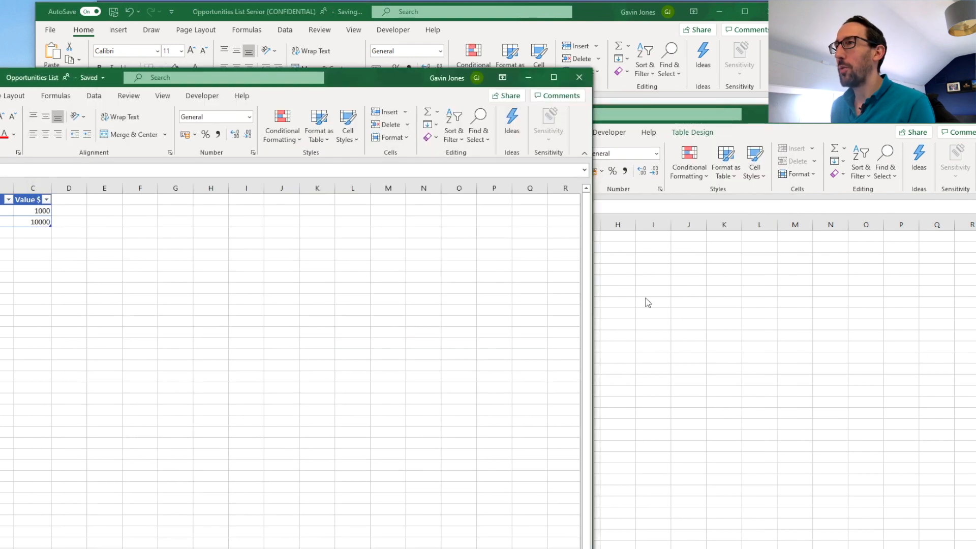
{"action": "left_click", "coordinate": [599, 7]}
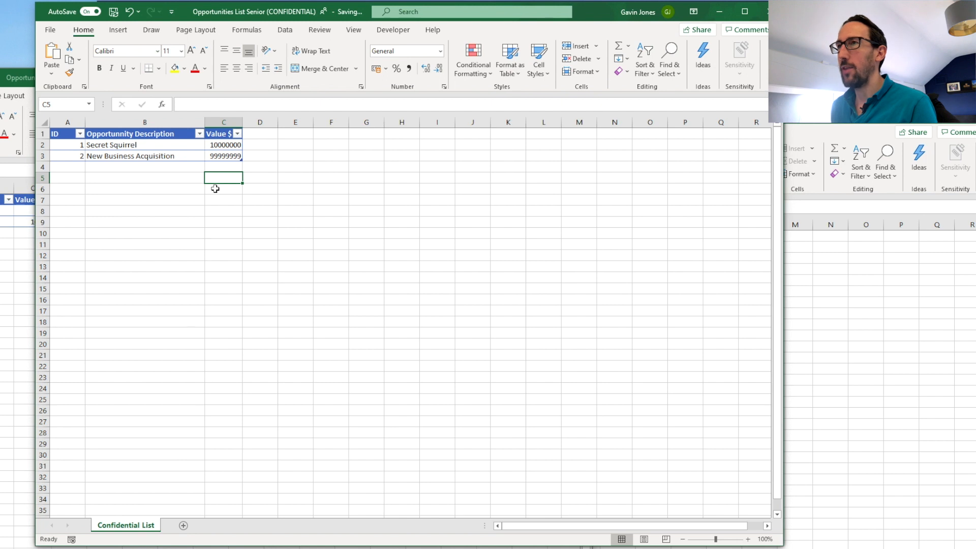
- Launch the Power Query Editor from the confidential workbook and move its window fully into view
{"action": "left_click", "coordinate": [285, 31]}
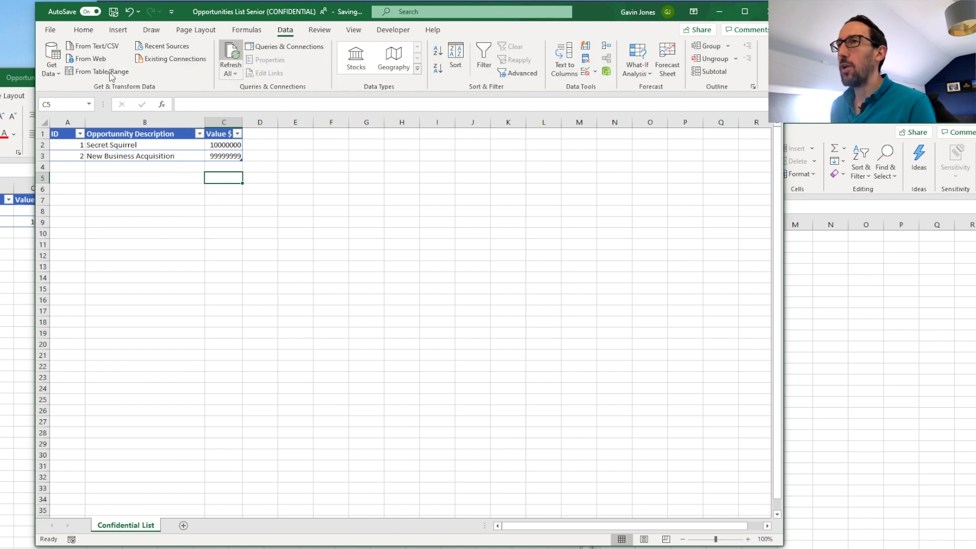
{"action": "left_click", "coordinate": [54, 71]}
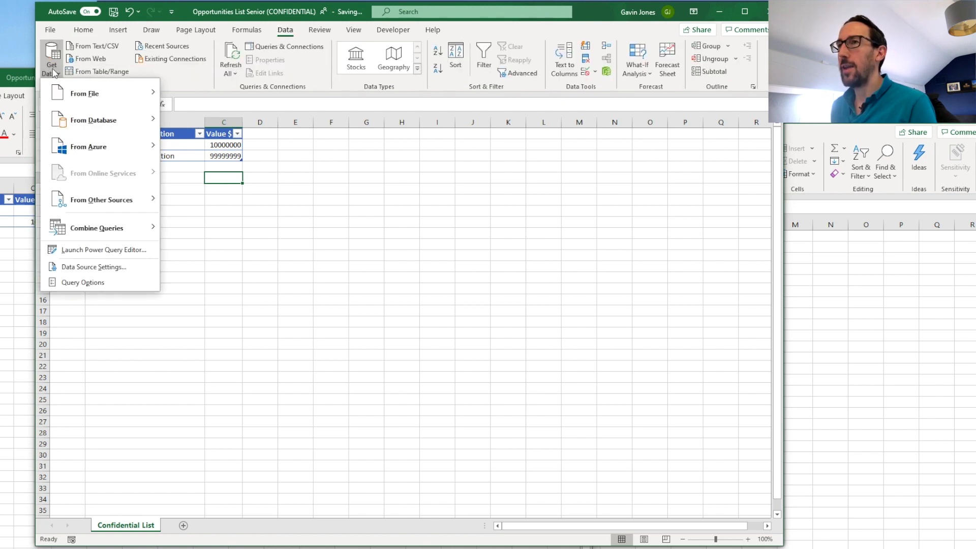
{"action": "left_click", "coordinate": [77, 249]}
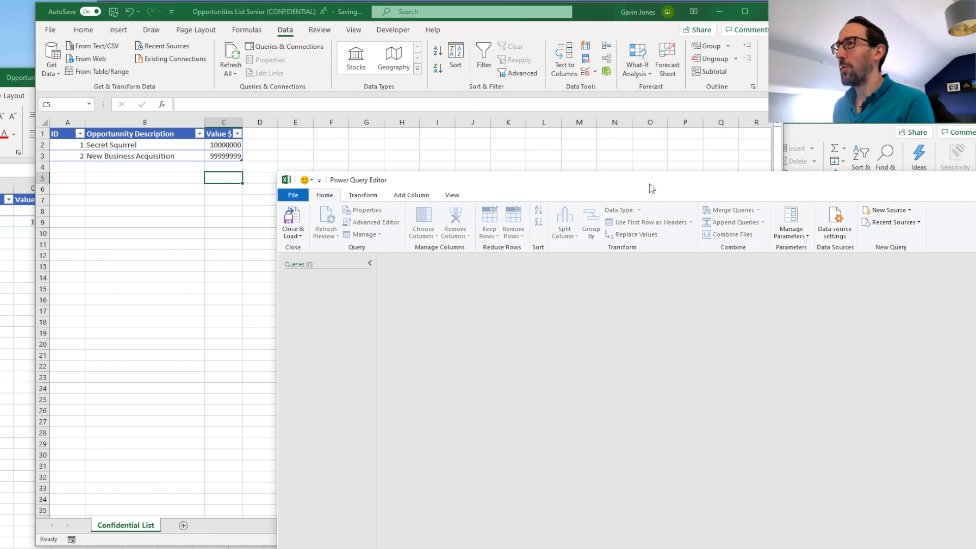
{"action": "left_click_drag", "start_coordinate": [646, 188], "coordinate": [537, 107]}
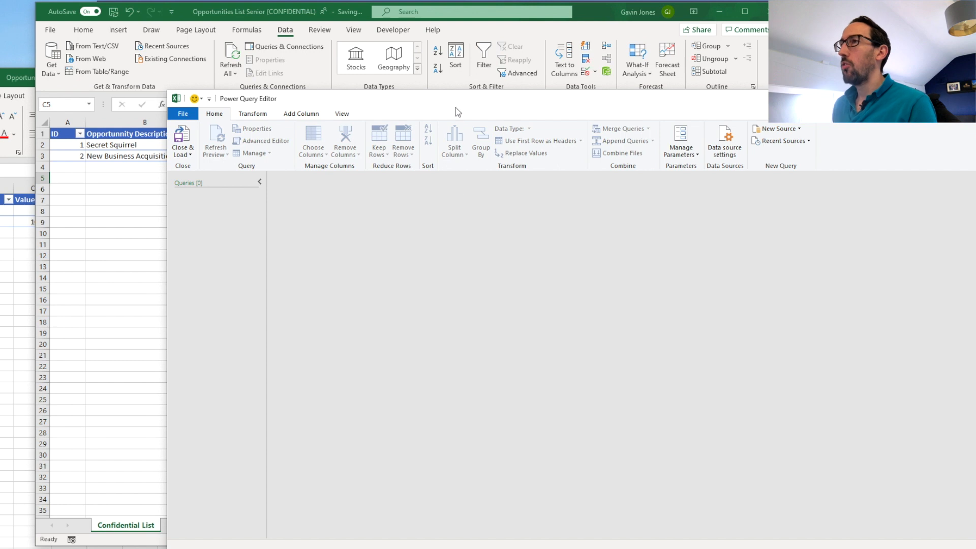
{"action": "left_click_drag", "start_coordinate": [460, 103], "coordinate": [437, 101]}
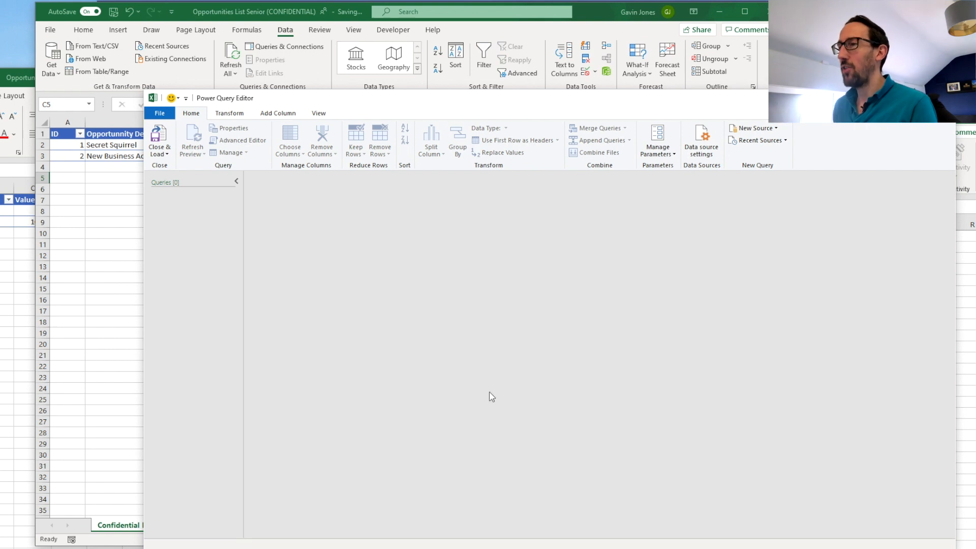
- Start a new Power Query query that uses a Web source
{"action": "left_click", "coordinate": [839, 51]}
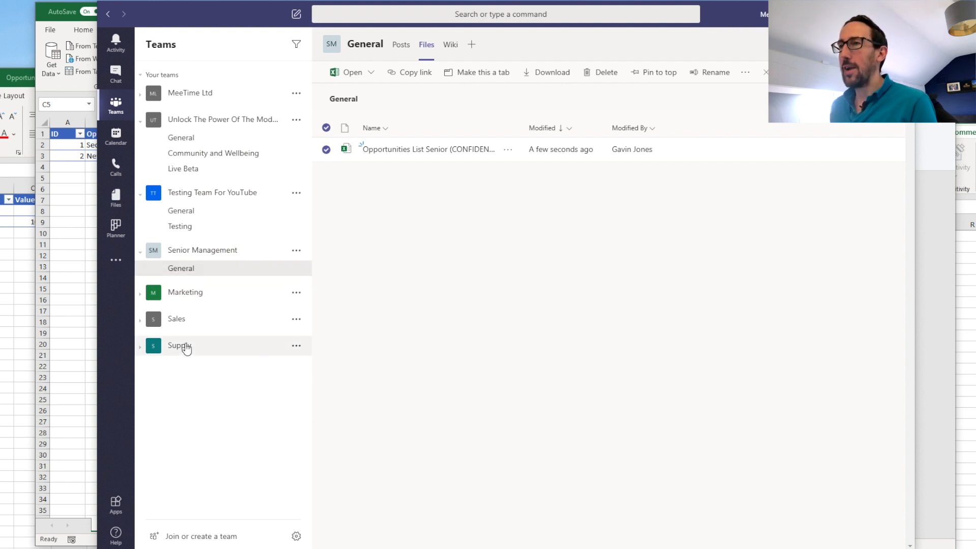
{"action": "left_click", "coordinate": [87, 194]}
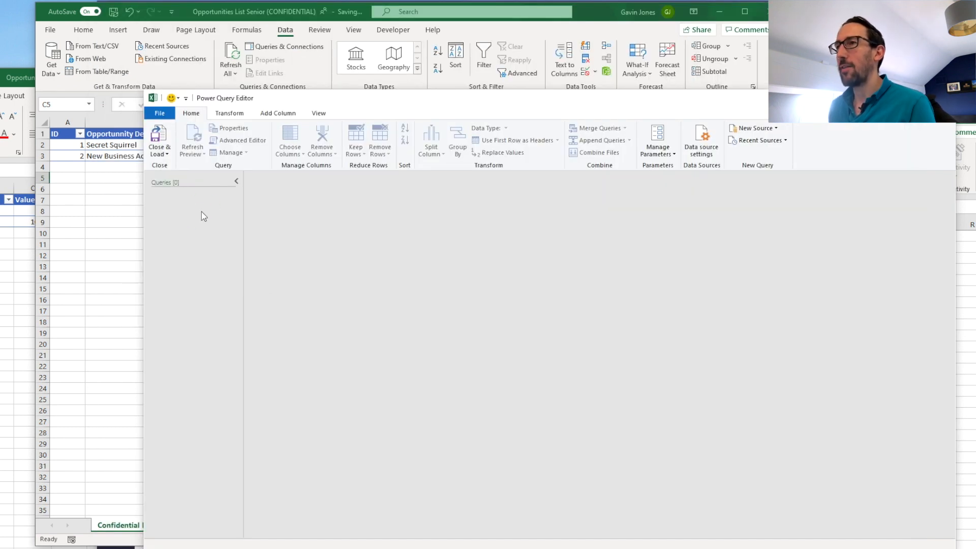
{"action": "right_click", "coordinate": [218, 225]}
{"action": "mouse_move", "coordinate": [259, 247]}
{"action": "mouse_move", "coordinate": [338, 309]}
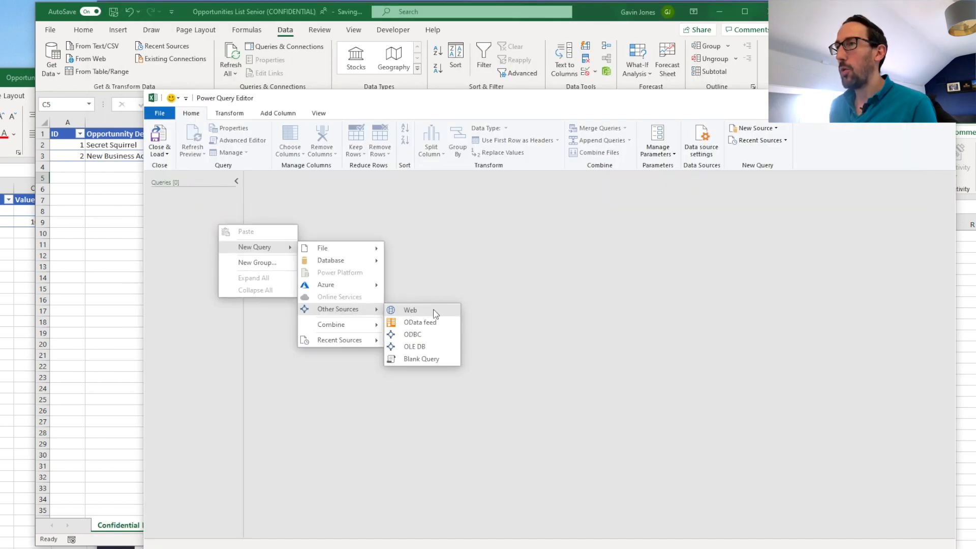
{"action": "left_click", "coordinate": [436, 311]}
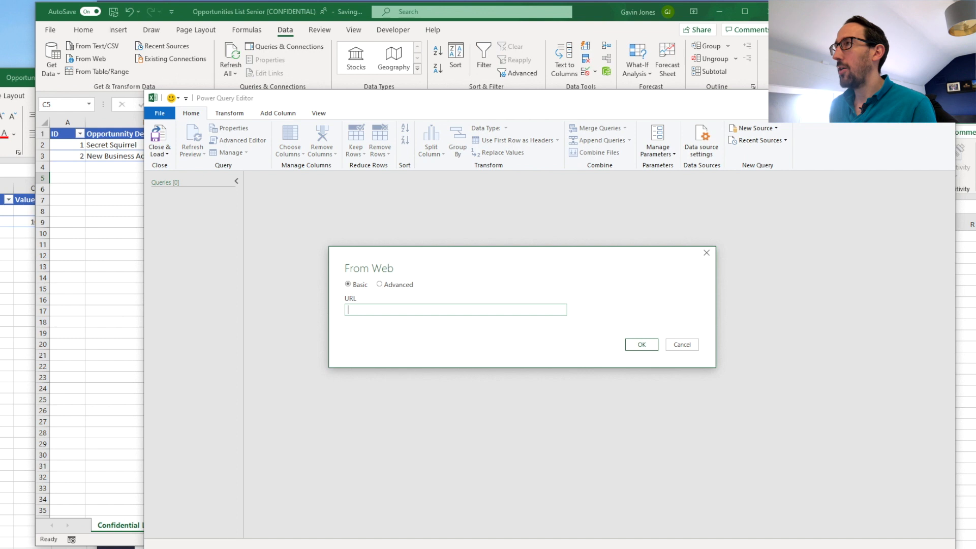
- Switch to Teams and open the Supply team's General channel files in SharePoint
{"action": "key", "text": "alt+Tab"}
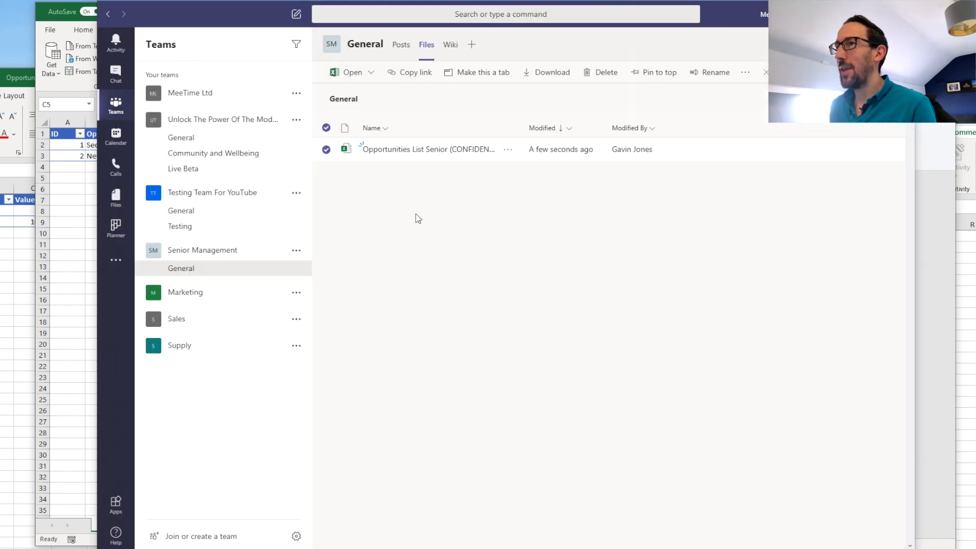
{"action": "left_click", "coordinate": [195, 346]}
{"action": "left_click", "coordinate": [428, 46]}
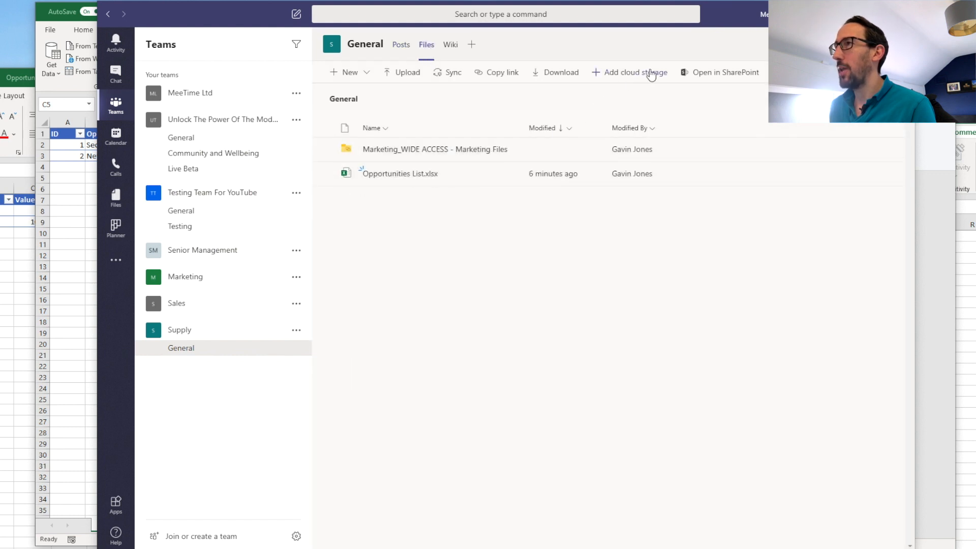
{"action": "left_click", "coordinate": [711, 82]}
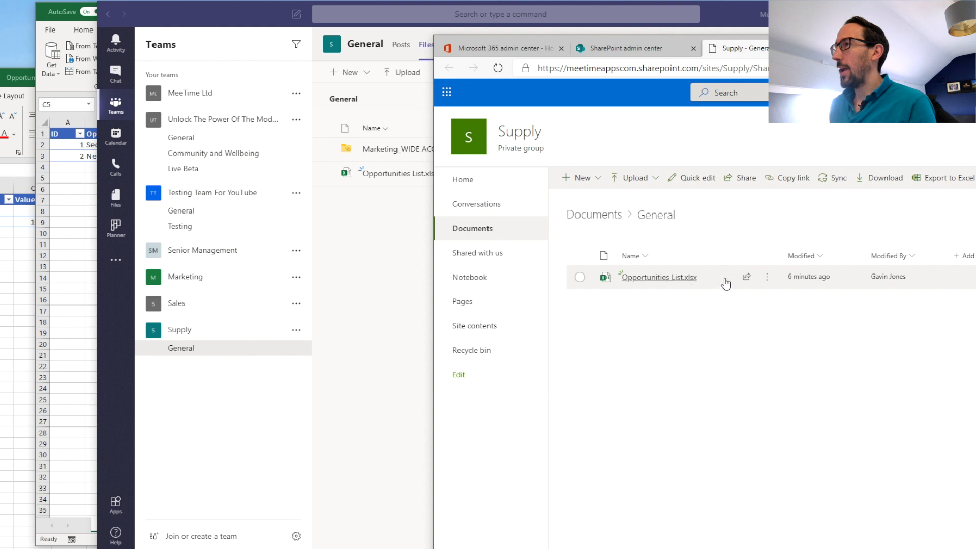
- Copy a sharing link to Opportunities List.xlsx that works for people with existing access, and close the sharing dialog
{"action": "left_click", "coordinate": [749, 281]}
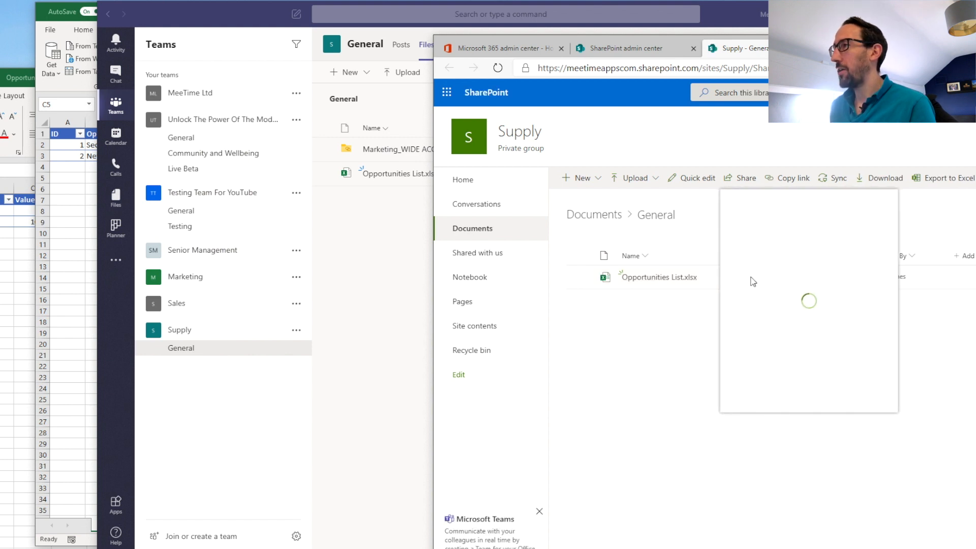
{"action": "left_click", "coordinate": [835, 253]}
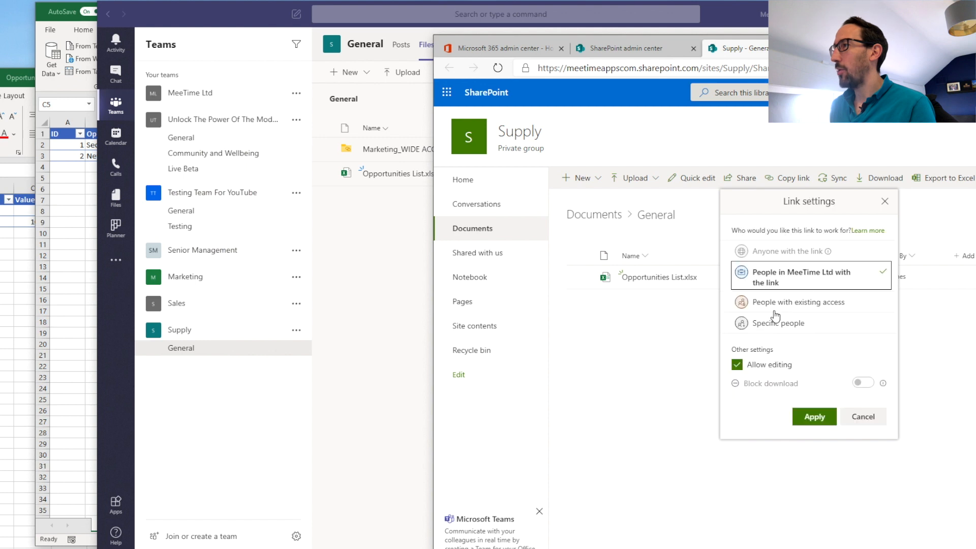
{"action": "left_click", "coordinate": [805, 307]}
{"action": "left_click", "coordinate": [821, 357]}
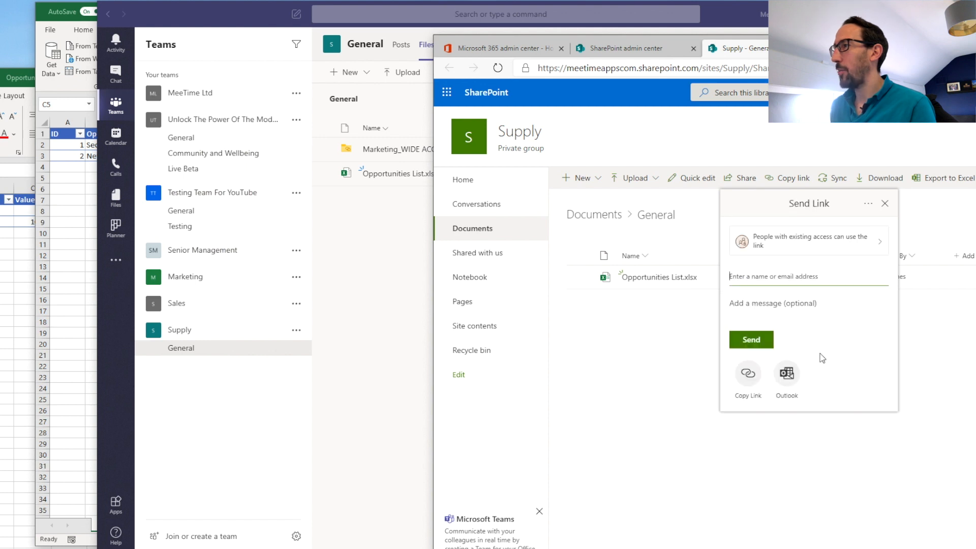
{"action": "left_click", "coordinate": [748, 376]}
{"action": "left_click", "coordinate": [867, 265]}
{"action": "left_click", "coordinate": [885, 204]}
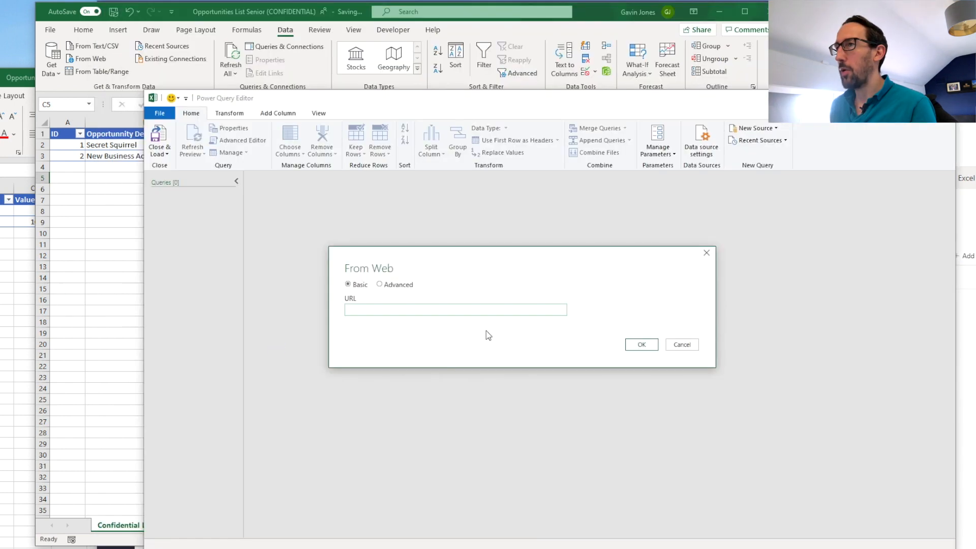
- Paste the Supply workbook's link as the Web source URL and cut its query part so it ends in Opportunities%20List.xlsx
{"action": "left_click", "coordinate": [402, 310]}
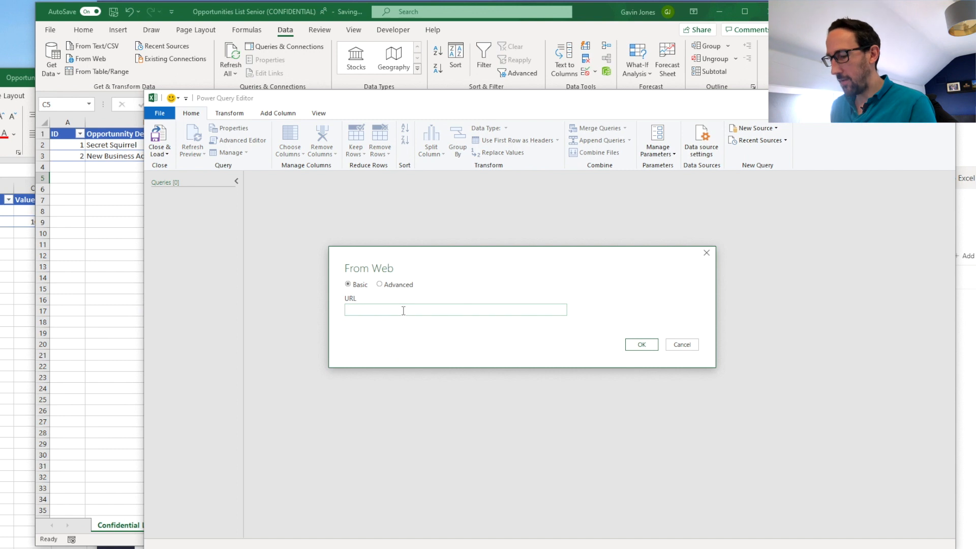
{"action": "key", "text": "ctrl+v"}
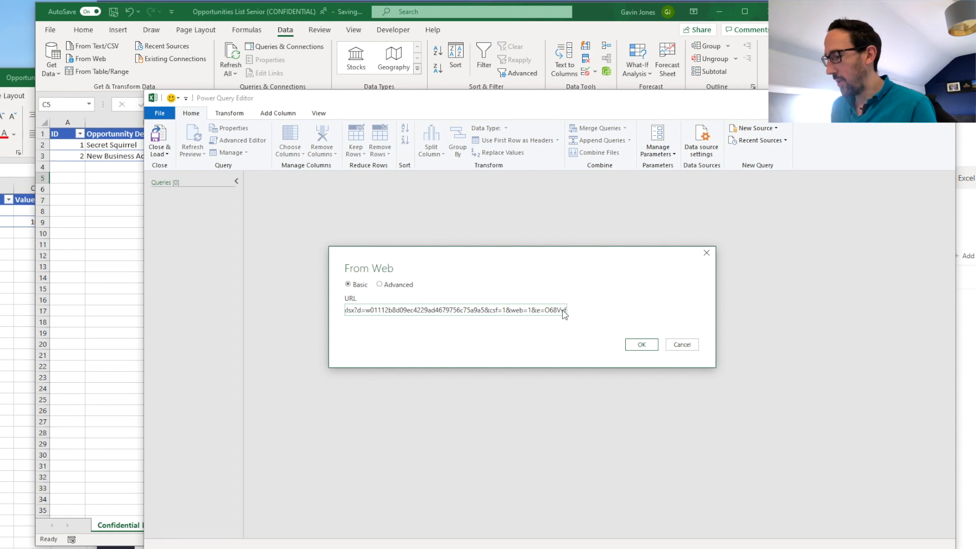
{"action": "key", "text": "ctrl+a"}
{"action": "key", "text": "ctrl+v"}
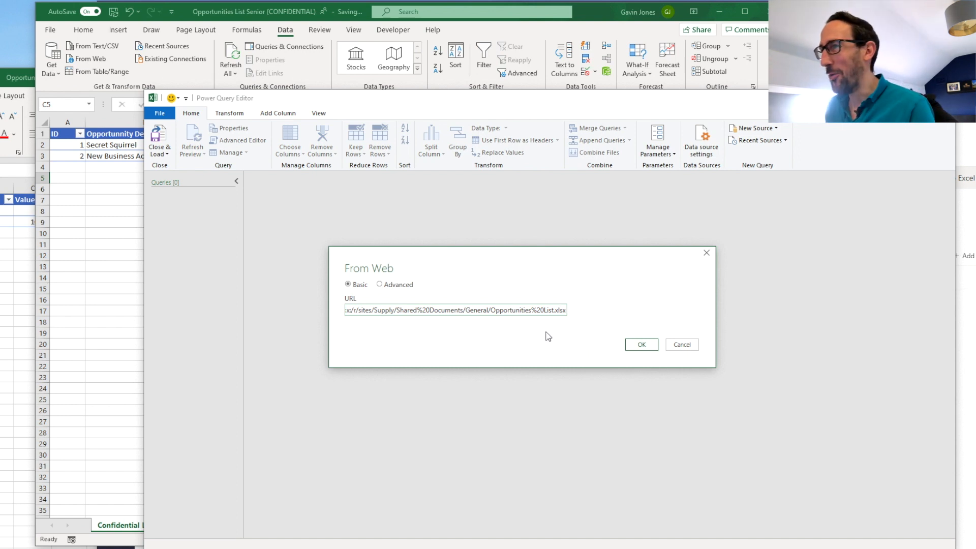
- Remove the :x:/r segment before /sites/Supply from the URL, check that it ends in .xlsx, and submit it
{"action": "left_click", "coordinate": [354, 312]}
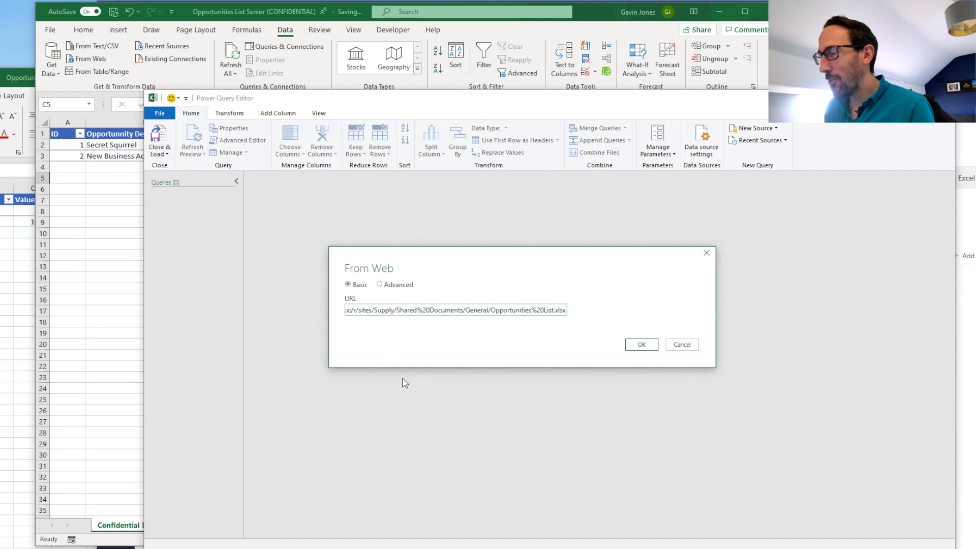
{"action": "key", "text": "Left"}
{"action": "key", "text": "Left"}
{"action": "key", "text": "Left"}
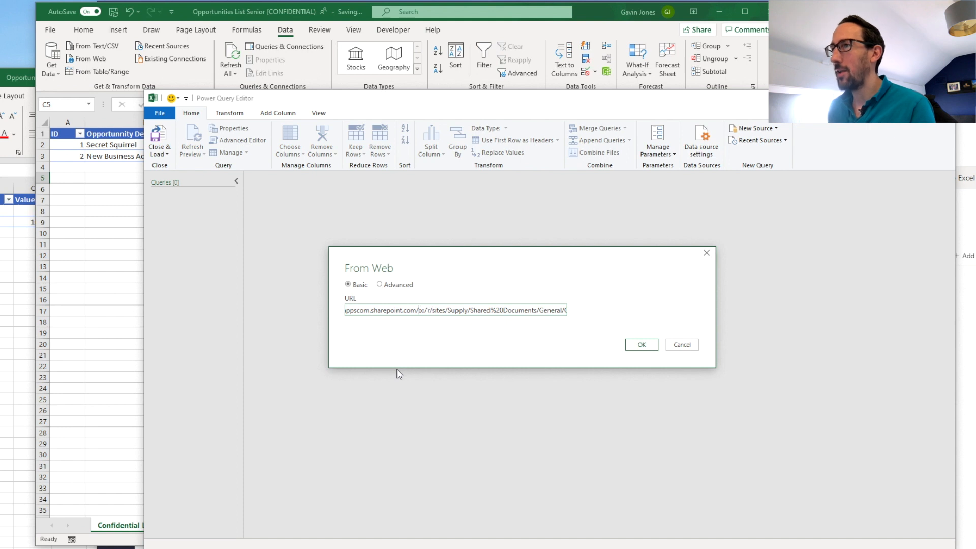
{"action": "left_click", "coordinate": [417, 311]}
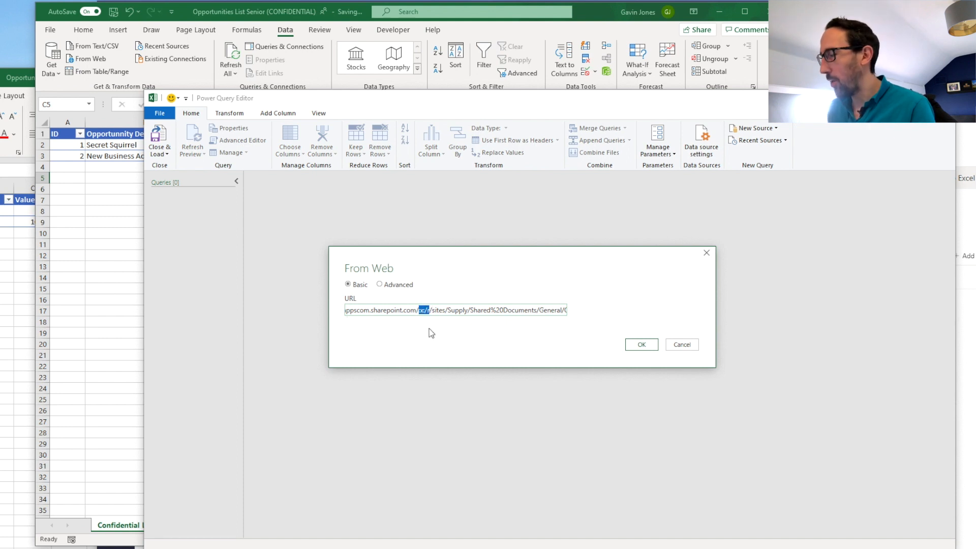
{"action": "key", "text": "Delete"}
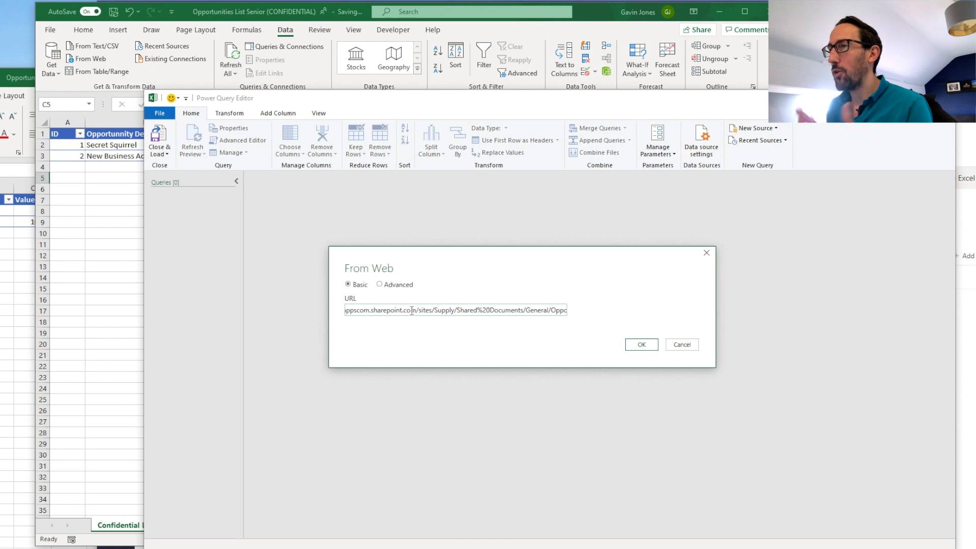
{"action": "left_click", "coordinate": [538, 311]}
{"action": "key", "text": "Right"}
{"action": "key", "text": "Right"}
{"action": "key", "text": "Right"}
{"action": "key", "text": "Right"}
{"action": "key", "text": "Right"}
{"action": "key", "text": "Right"}
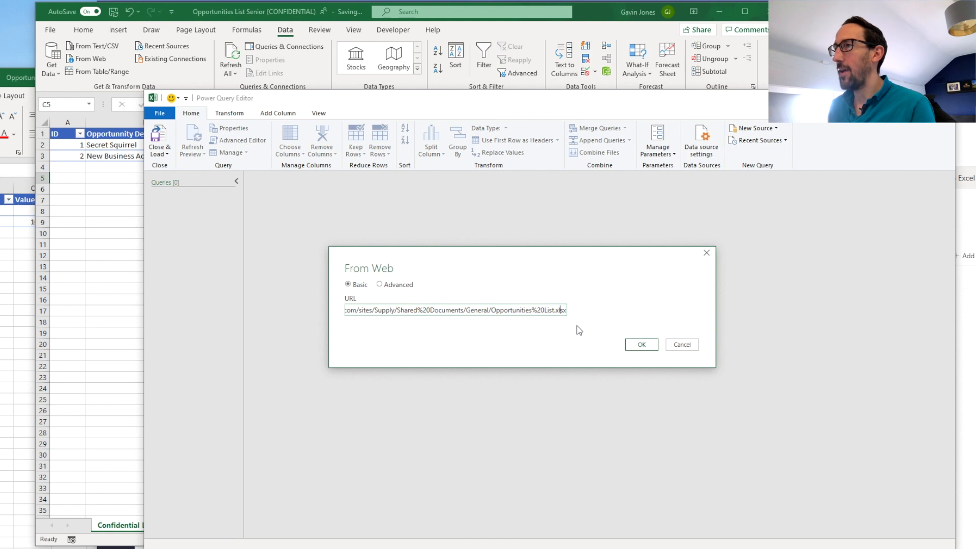
{"action": "left_click", "coordinate": [639, 346]}
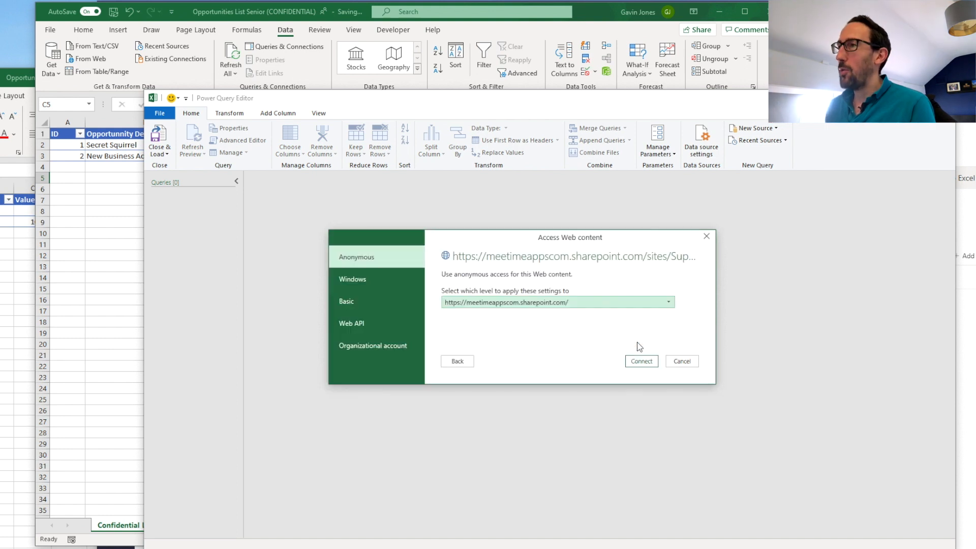
- Sign in to the SharePoint source with an organizational account and connect to it
{"action": "left_click", "coordinate": [372, 347]}
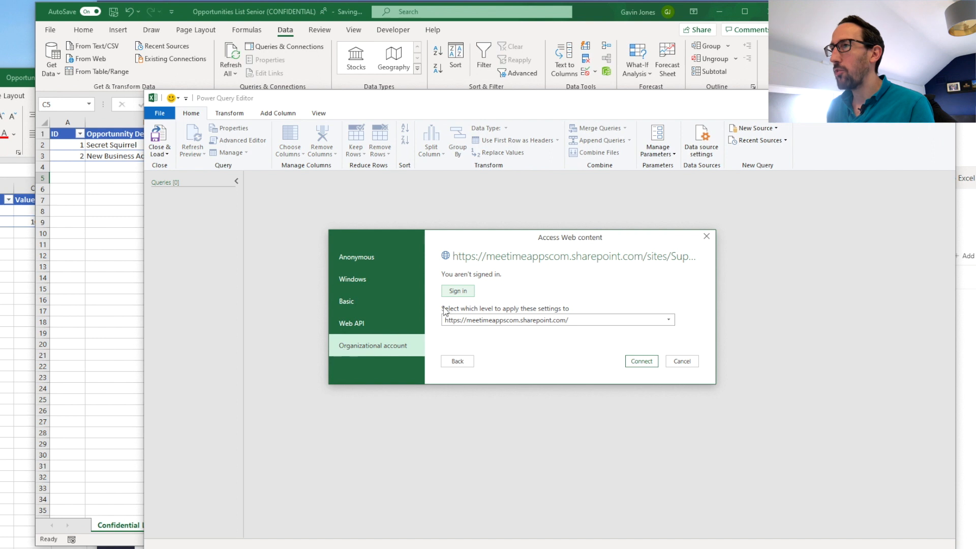
{"action": "left_click", "coordinate": [467, 293]}
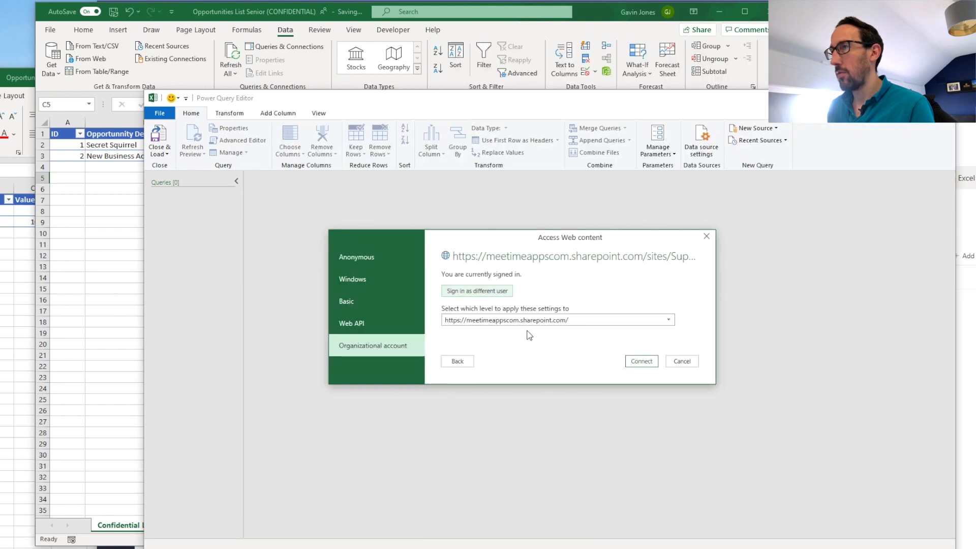
{"action": "left_click", "coordinate": [629, 363]}
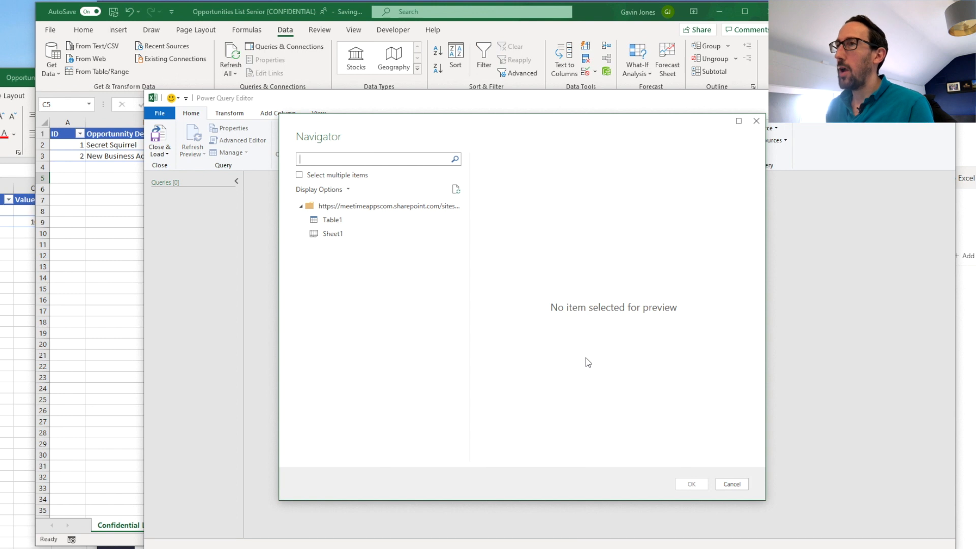
- Bring Table1 from the Supply workbook into the editor and rename the query Supply
{"action": "left_click", "coordinate": [352, 222]}
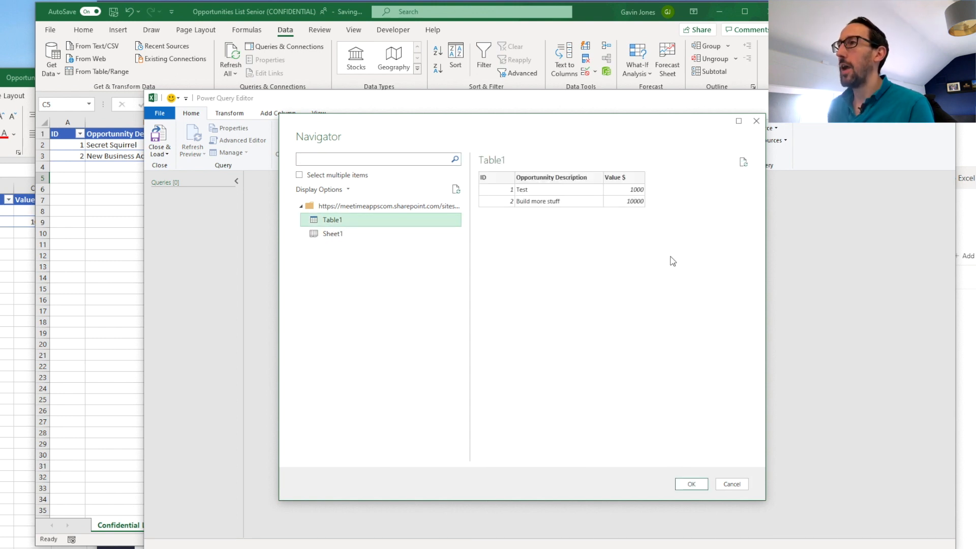
{"action": "left_click", "coordinate": [691, 484]}
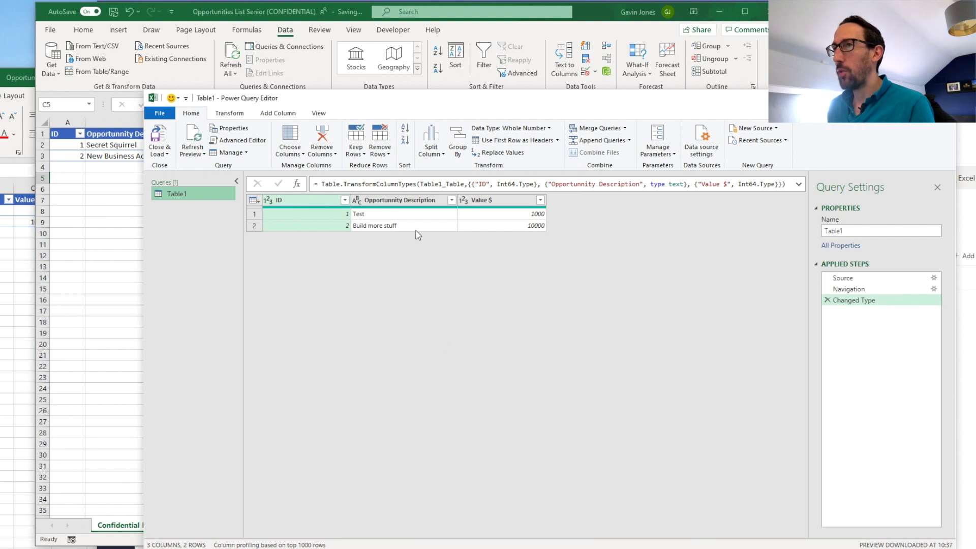
{"action": "double_click", "coordinate": [871, 231]}
{"action": "type", "text": "Sup"}
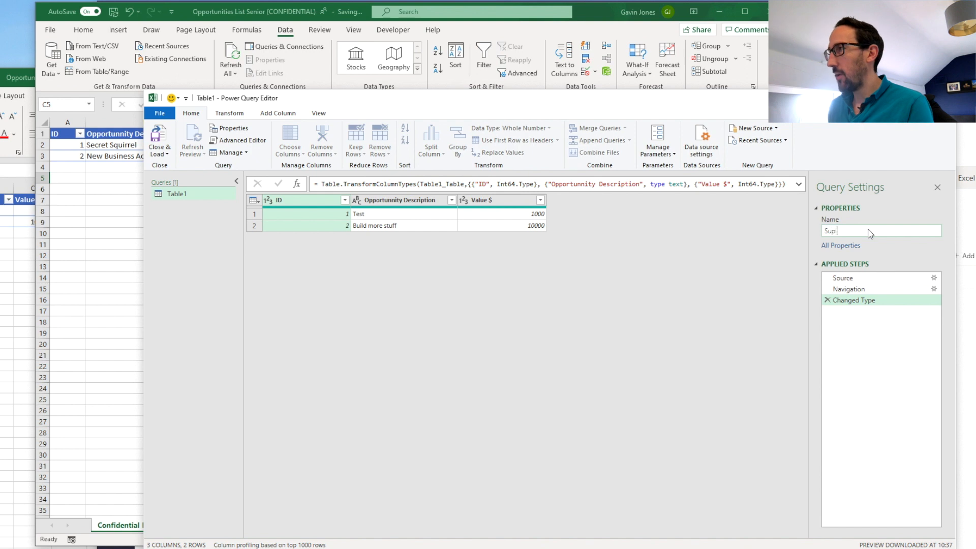
{"action": "type", "text": "ply"}
{"action": "key", "text": "Return"}
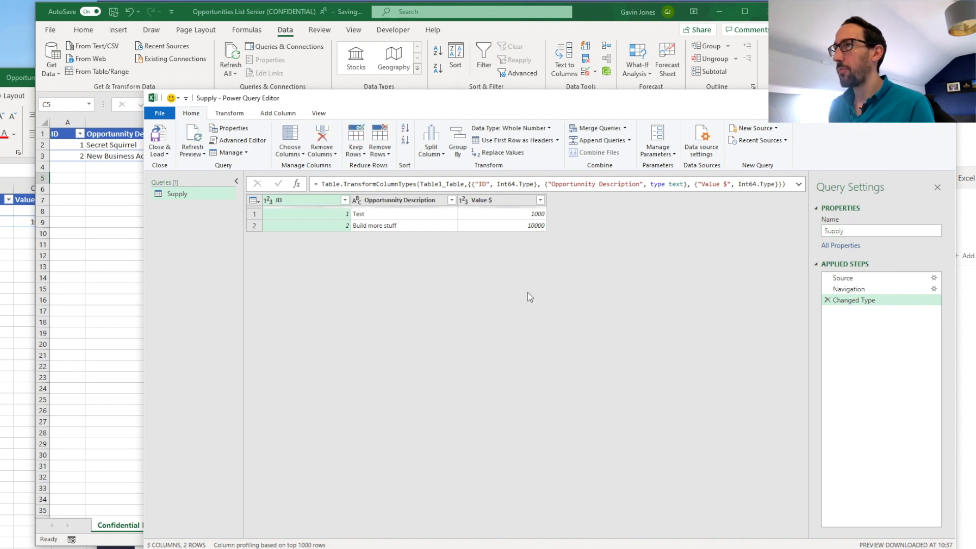
- Start another new query that uses a Web source
{"action": "right_click", "coordinate": [199, 238]}
{"action": "mouse_move", "coordinate": [239, 263]}
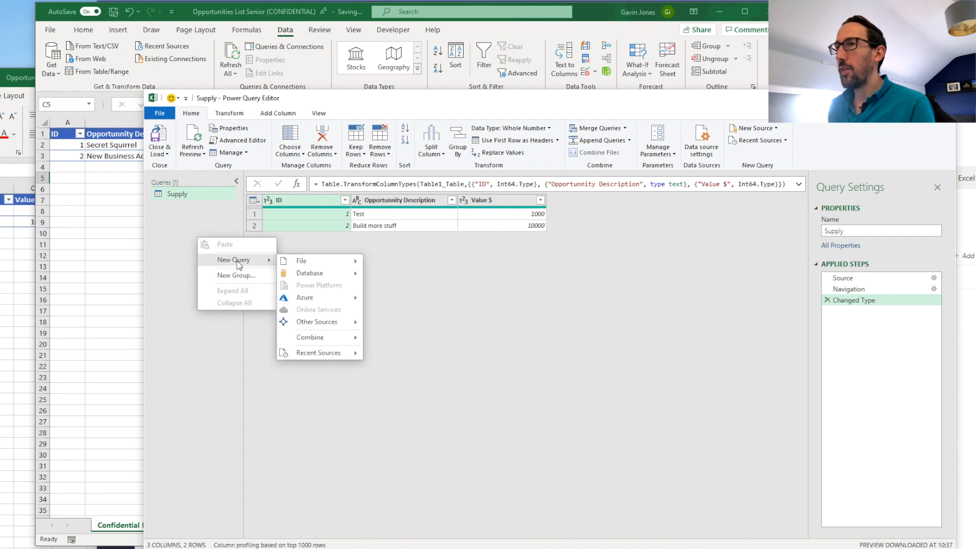
{"action": "mouse_move", "coordinate": [322, 326]}
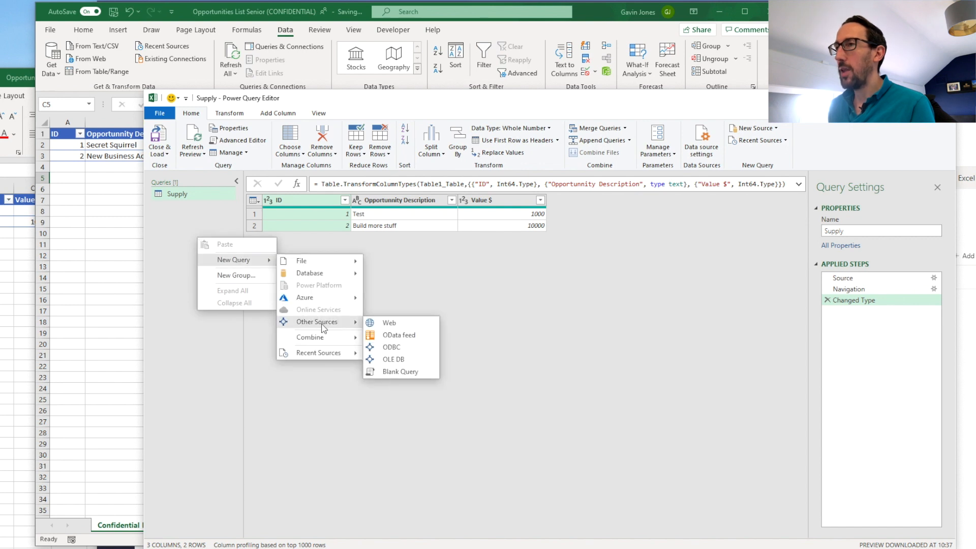
{"action": "left_click", "coordinate": [386, 322]}
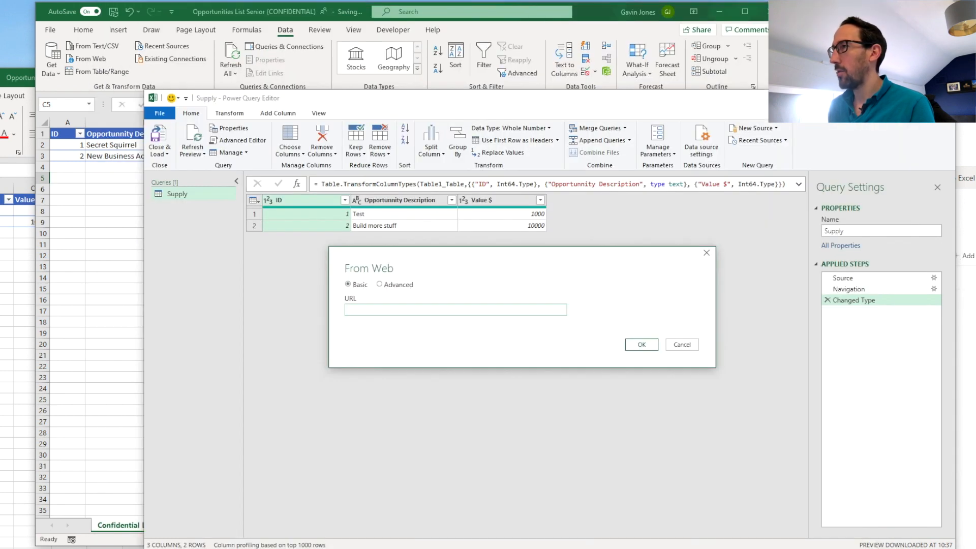
- Switch to Teams and open the files of the Marketing team's General channel
{"action": "key", "text": "alt+Tab"}
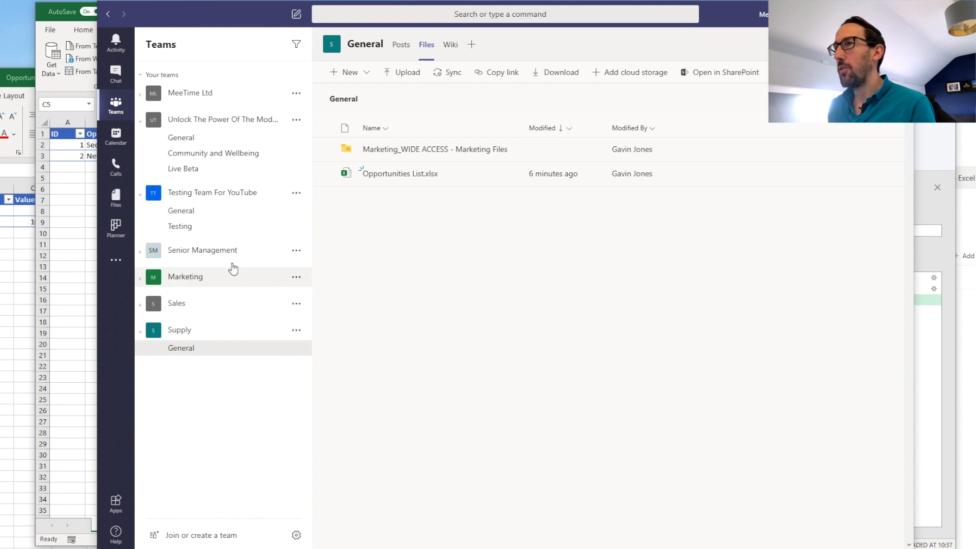
{"action": "left_click", "coordinate": [201, 278]}
{"action": "left_click", "coordinate": [427, 45]}
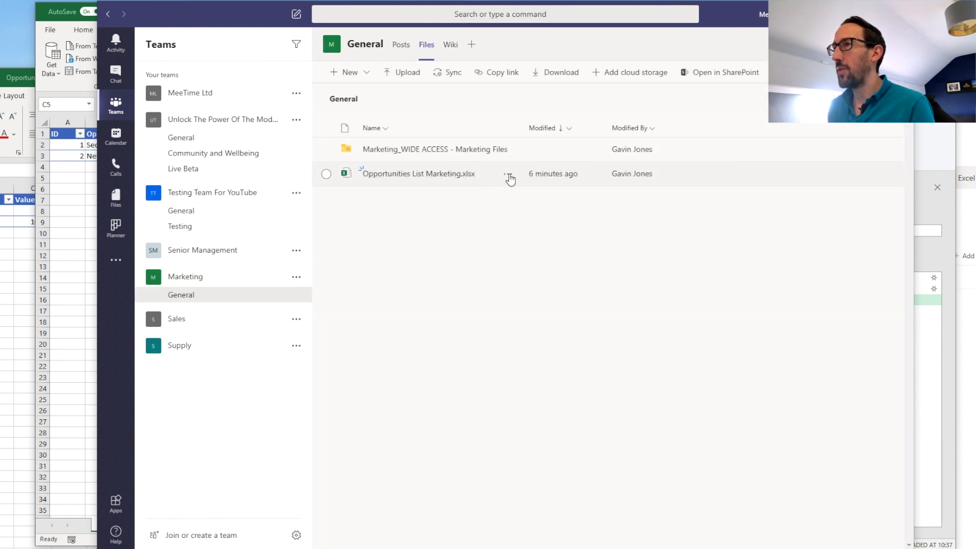
- Get the SharePoint version of the link to Opportunities List Marketing.xlsx, read it through to its end, and copy it
{"action": "left_click", "coordinate": [509, 176]}
{"action": "left_click", "coordinate": [555, 196]}
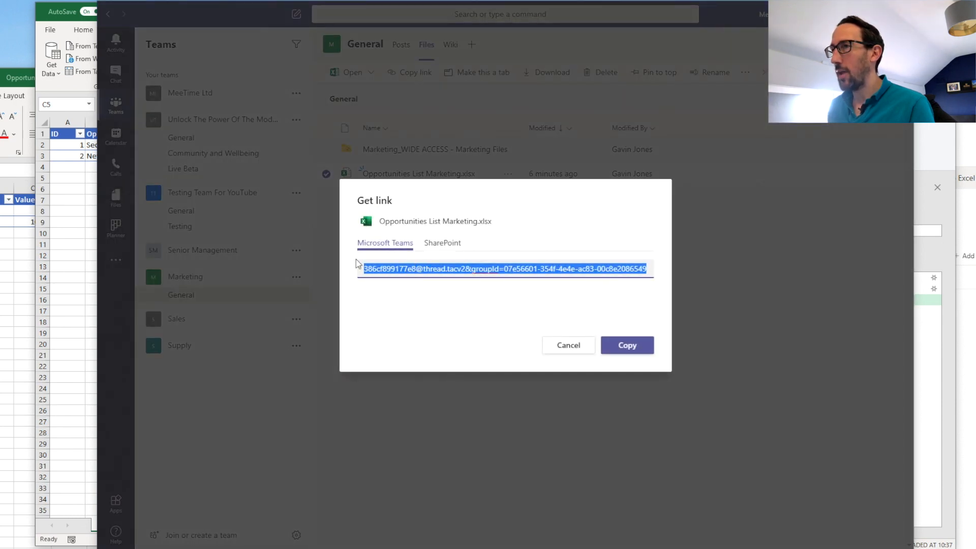
{"action": "left_click", "coordinate": [440, 244]}
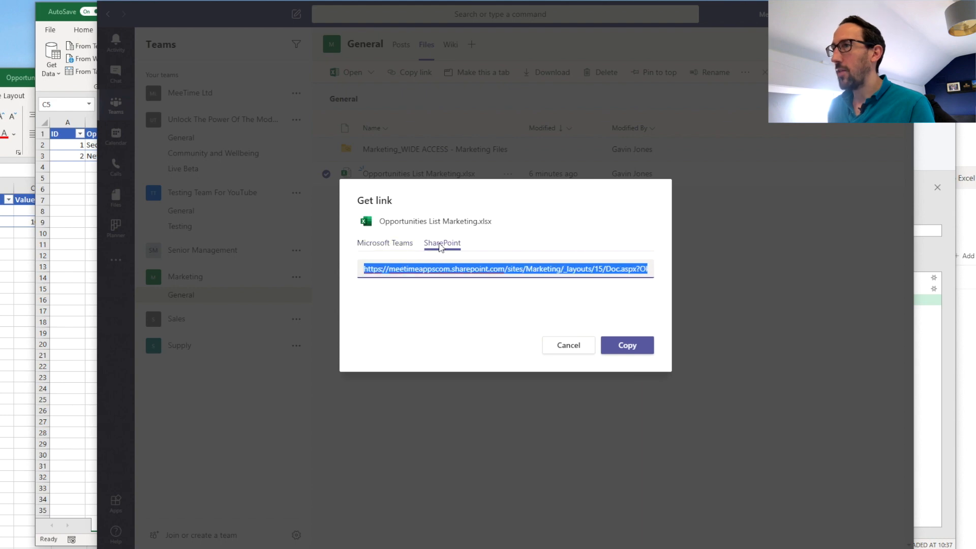
{"action": "left_click", "coordinate": [607, 271]}
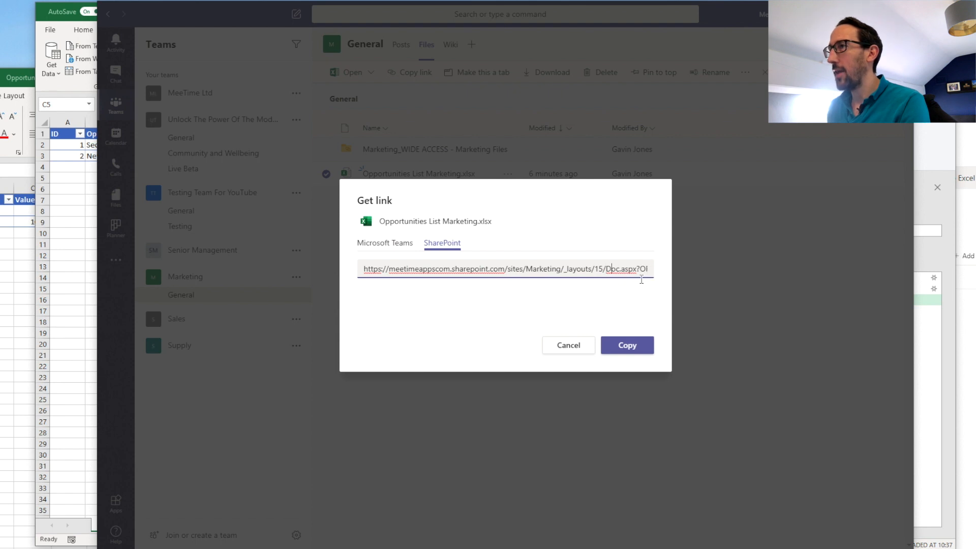
{"action": "key", "text": "Right"}
{"action": "key", "text": "Right"}
{"action": "key", "text": "Right"}
{"action": "key", "text": "Right"}
{"action": "key", "text": "Right"}
{"action": "key", "text": "Right"}
{"action": "key", "text": "Right"}
{"action": "key", "text": "Right"}
{"action": "key", "text": "Right"}
{"action": "key", "text": "Right"}
{"action": "key", "text": "Right"}
{"action": "key", "text": "Right"}
{"action": "key", "text": "Right"}
{"action": "key", "text": "Right"}
{"action": "key", "text": "Right"}
{"action": "key", "text": "Right"}
{"action": "key", "text": "Right"}
{"action": "key", "text": "Right"}
{"action": "key", "text": "Right"}
{"action": "key", "text": "Right"}
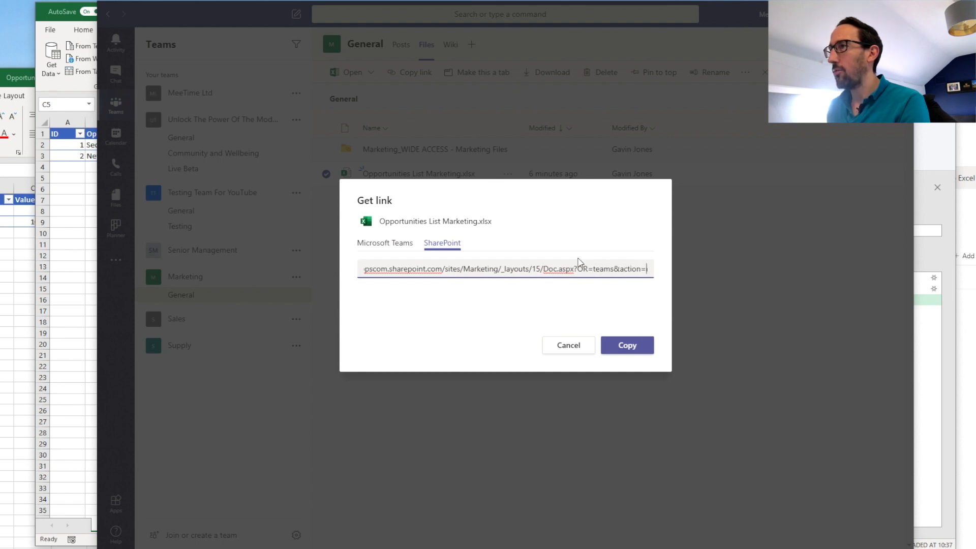
{"action": "key", "text": "Right"}
{"action": "key", "text": "Right"}
{"action": "key", "text": "Right"}
{"action": "key", "text": "Right"}
{"action": "key", "text": "Right"}
{"action": "key", "text": "Right"}
{"action": "key", "text": "Right"}
{"action": "key", "text": "Right"}
{"action": "key", "text": "Right"}
{"action": "key", "text": "Right"}
{"action": "key", "text": "Right"}
{"action": "key", "text": "Right"}
{"action": "key", "text": "Right"}
{"action": "key", "text": "Right"}
{"action": "key", "text": "Right"}
{"action": "key", "text": "Right"}
{"action": "key", "text": "Right"}
{"action": "key", "text": "Right"}
{"action": "key", "text": "Right"}
{"action": "key", "text": "Right"}
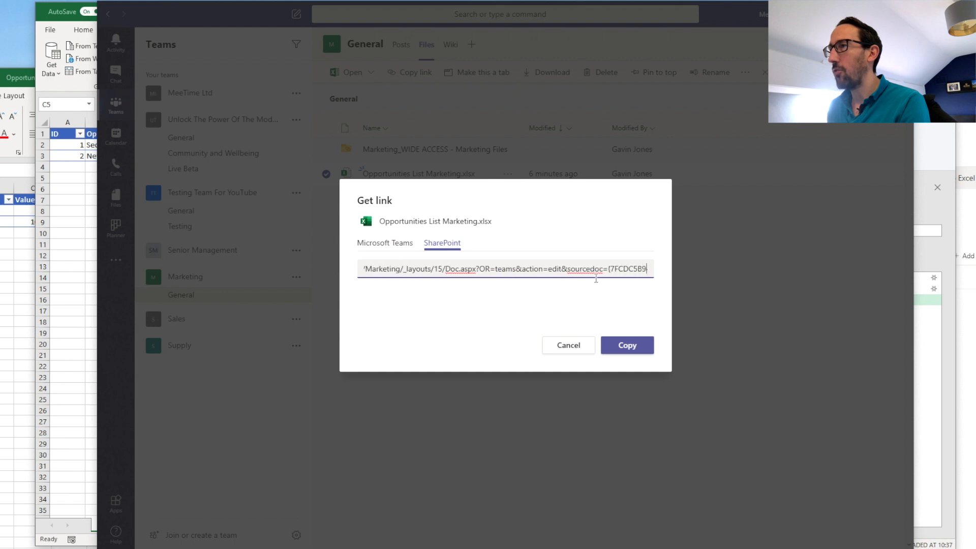
{"action": "key", "text": "Right"}
{"action": "key", "text": "Right"}
{"action": "key", "text": "Right"}
{"action": "key", "text": "Right"}
{"action": "key", "text": "Right"}
{"action": "key", "text": "Right"}
{"action": "key", "text": "Right"}
{"action": "key", "text": "Right"}
{"action": "key", "text": "Right"}
{"action": "key", "text": "Right"}
{"action": "key", "text": "Right"}
{"action": "key", "text": "Right"}
{"action": "key", "text": "Right"}
{"action": "key", "text": "Right"}
{"action": "key", "text": "Right"}
{"action": "key", "text": "Right"}
{"action": "key", "text": "Right"}
{"action": "key", "text": "Right"}
{"action": "key", "text": "Right"}
{"action": "key", "text": "Right"}
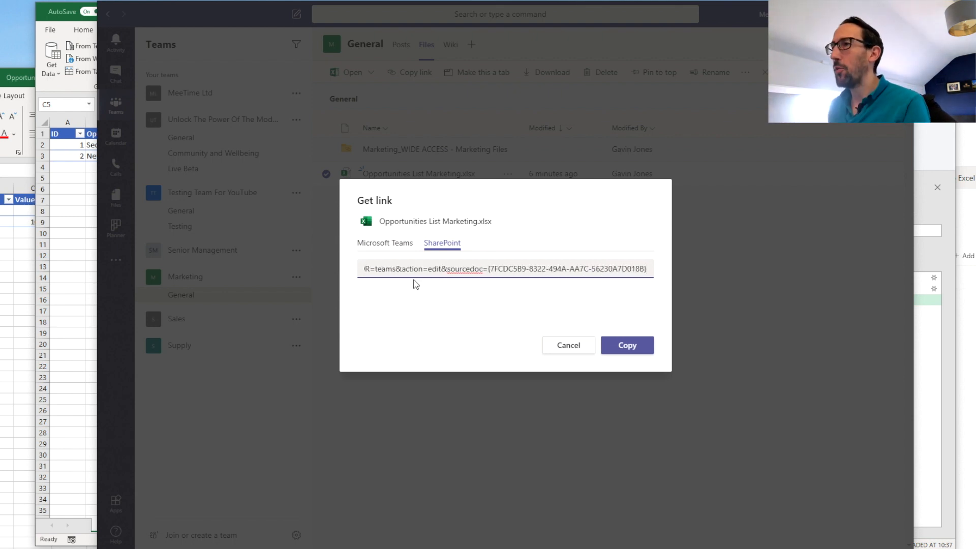
{"action": "left_click", "coordinate": [625, 347]}
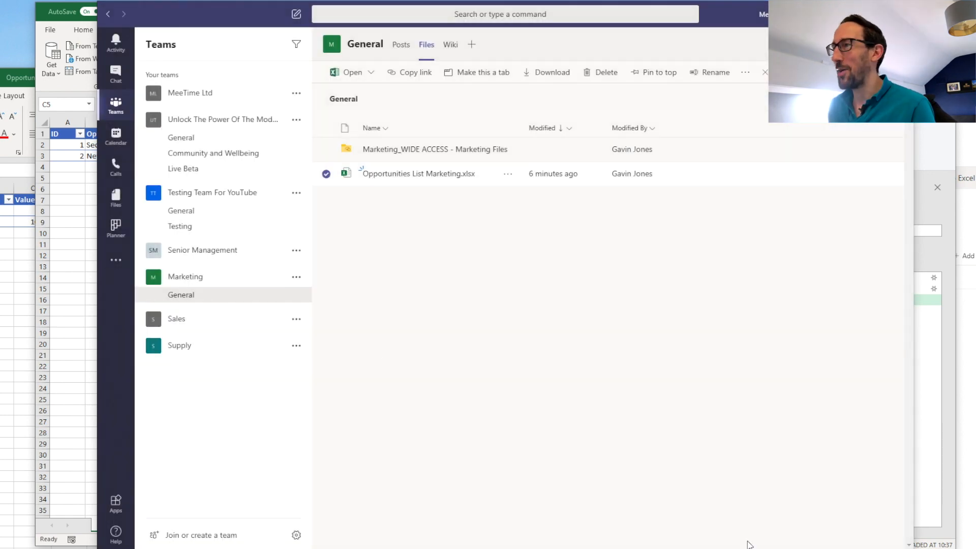
- Switch back to the Power Query Editor and try to connect the new Web query to the copied Marketing link
{"action": "left_click", "coordinate": [952, 438]}
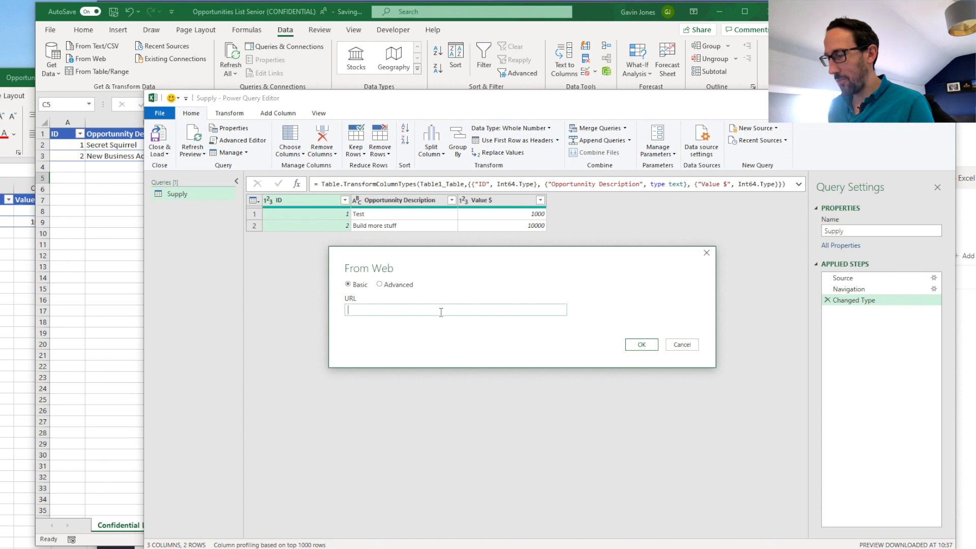
{"action": "key", "text": "ctrl+v"}
{"action": "left_click", "coordinate": [644, 348]}
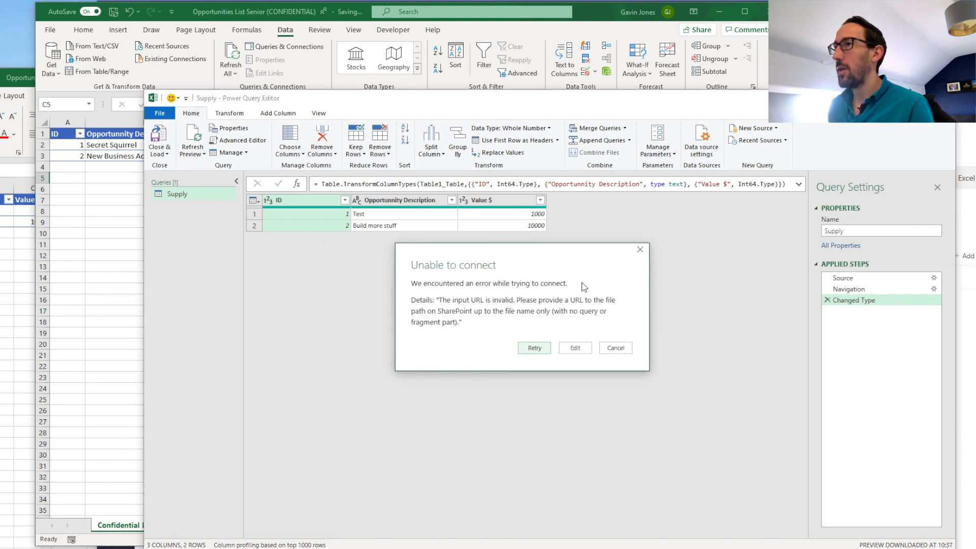
{"action": "left_click", "coordinate": [640, 250]}
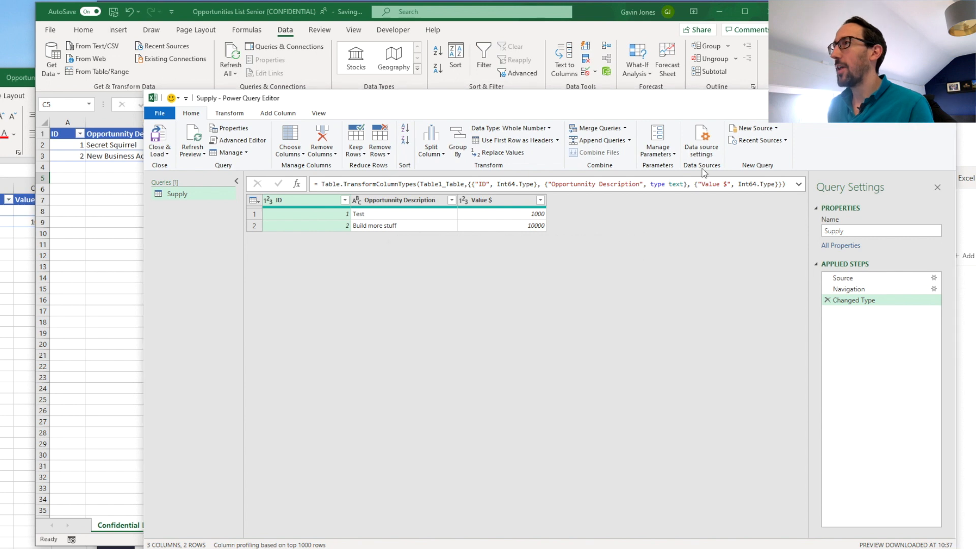
- Switch to Teams, deselect the Marketing workbook, and open the Marketing team's General channel files in SharePoint
{"action": "key", "text": "alt+Tab"}
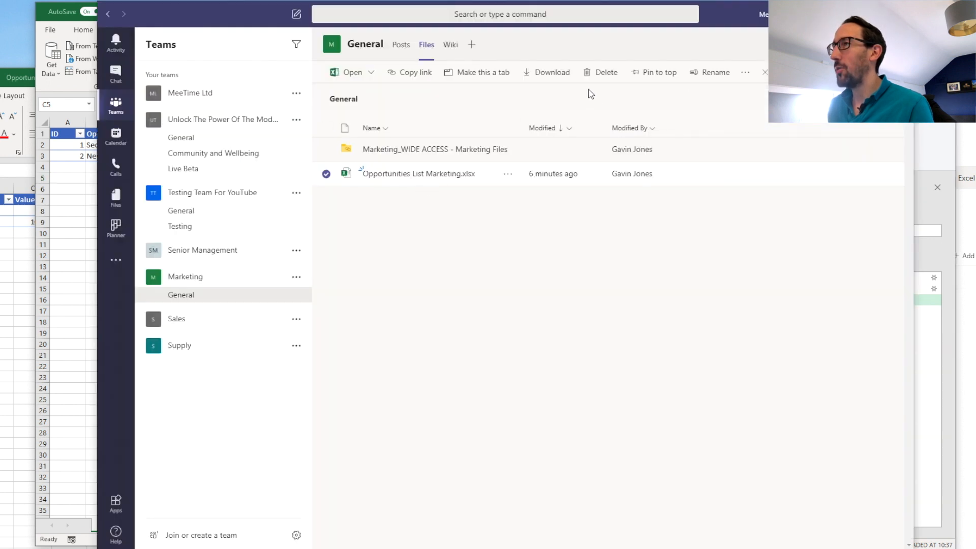
{"action": "left_click", "coordinate": [326, 174]}
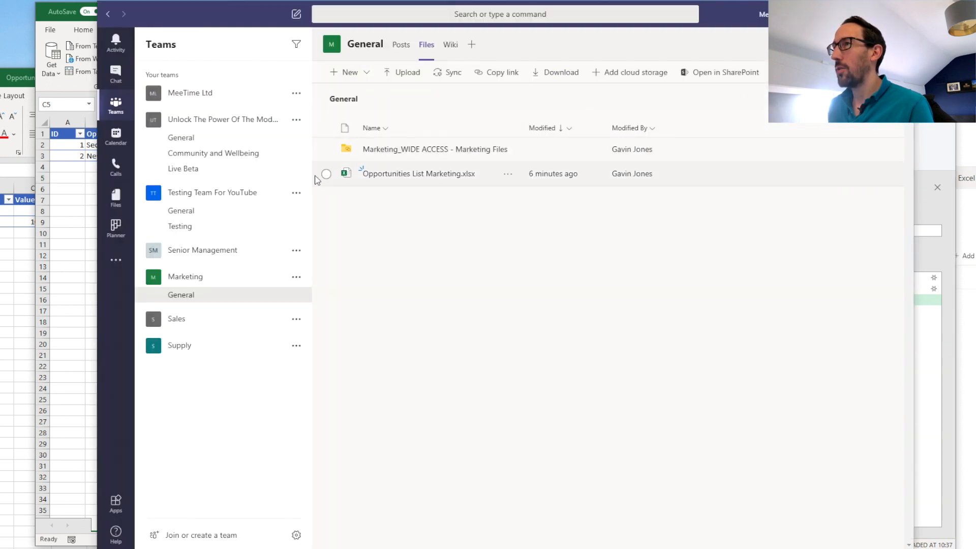
{"action": "left_click", "coordinate": [714, 73]}
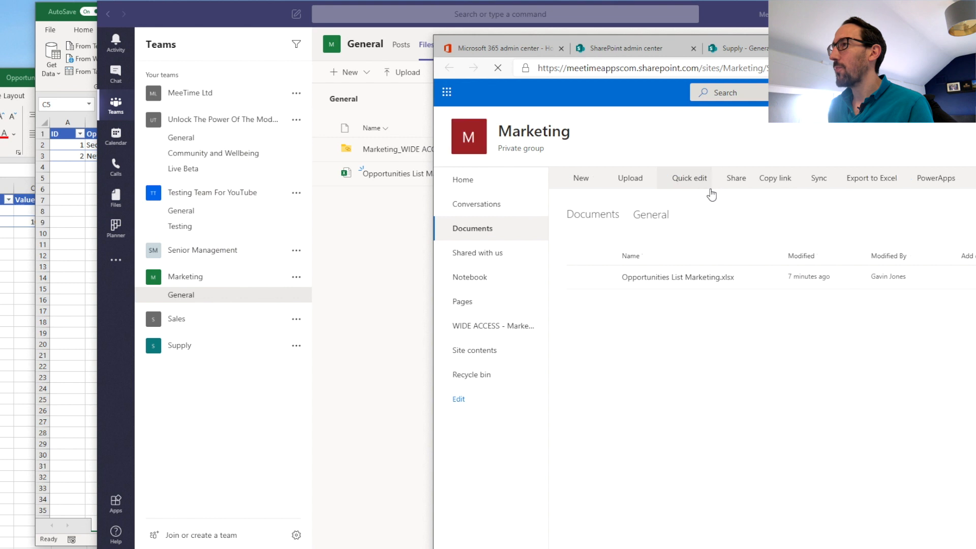
- Create a sharing link to Opportunities List Marketing.xlsx limited to people with existing access, and copy it
{"action": "left_click", "coordinate": [746, 278]}
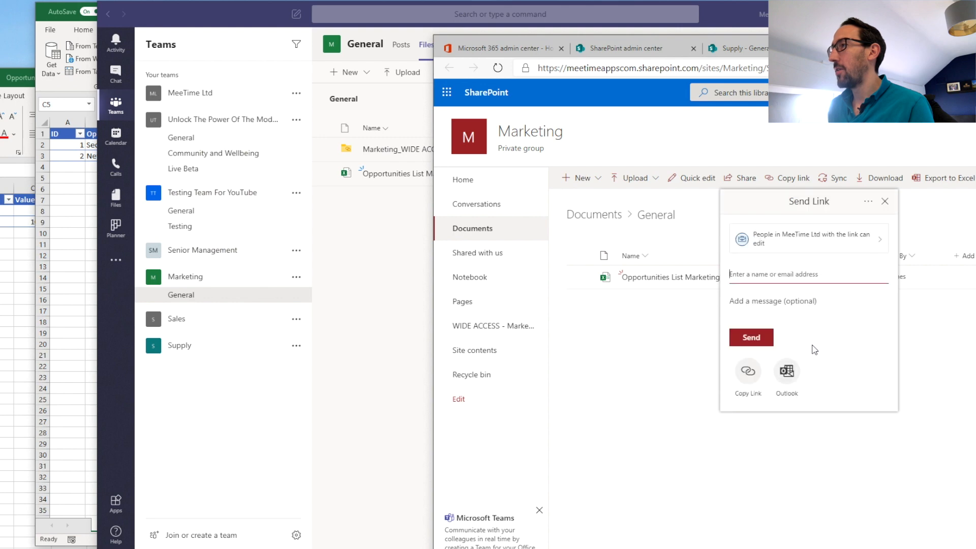
{"action": "left_click", "coordinate": [811, 247]}
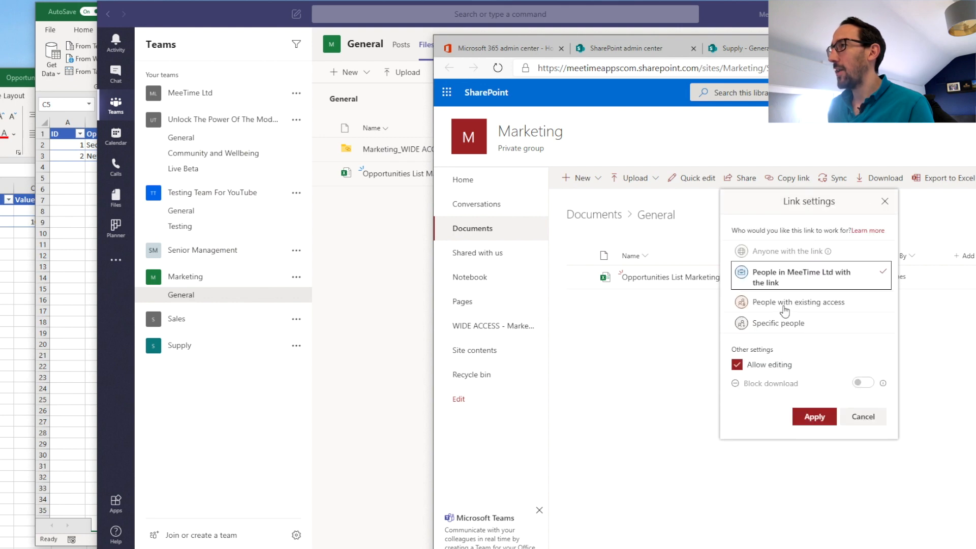
{"action": "left_click", "coordinate": [784, 310]}
{"action": "left_click", "coordinate": [815, 355]}
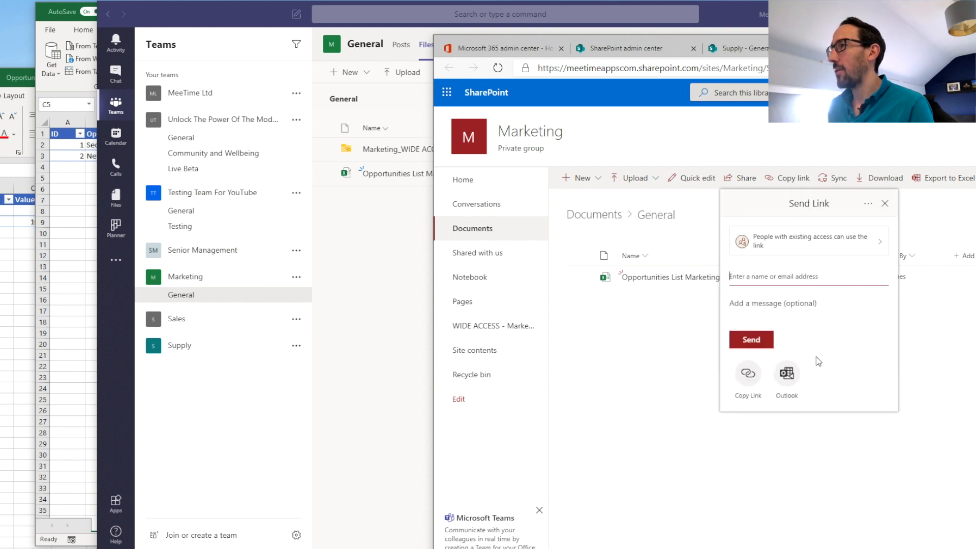
{"action": "left_click", "coordinate": [753, 375]}
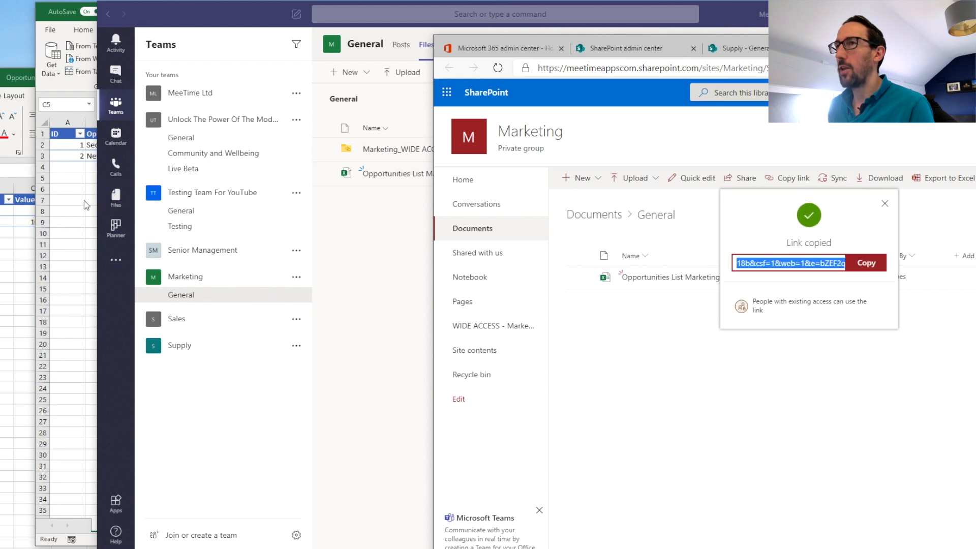
- Switch back to the Power Query Editor and start a new Web query with the copied Marketing link as its URL
{"action": "left_click", "coordinate": [72, 197]}
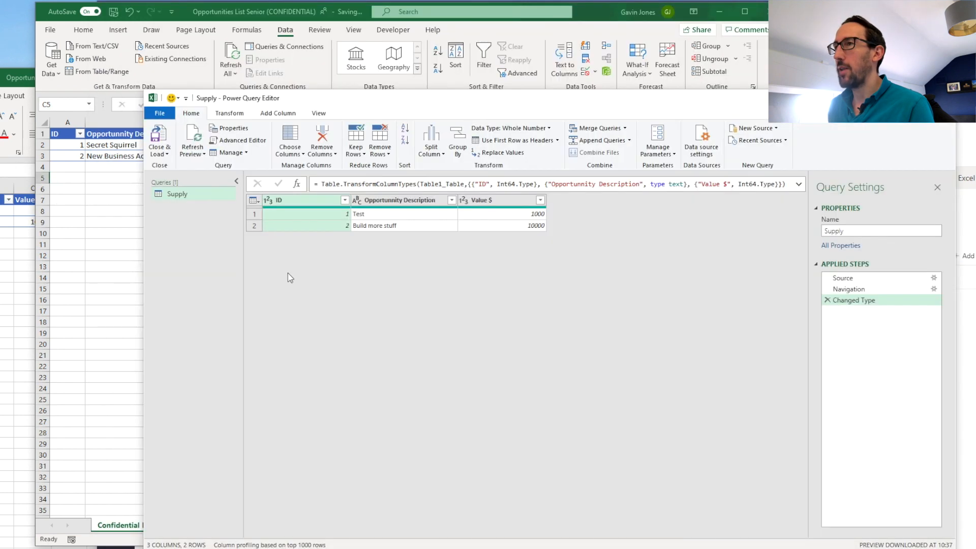
{"action": "right_click", "coordinate": [216, 260]}
{"action": "mouse_move", "coordinate": [257, 282]}
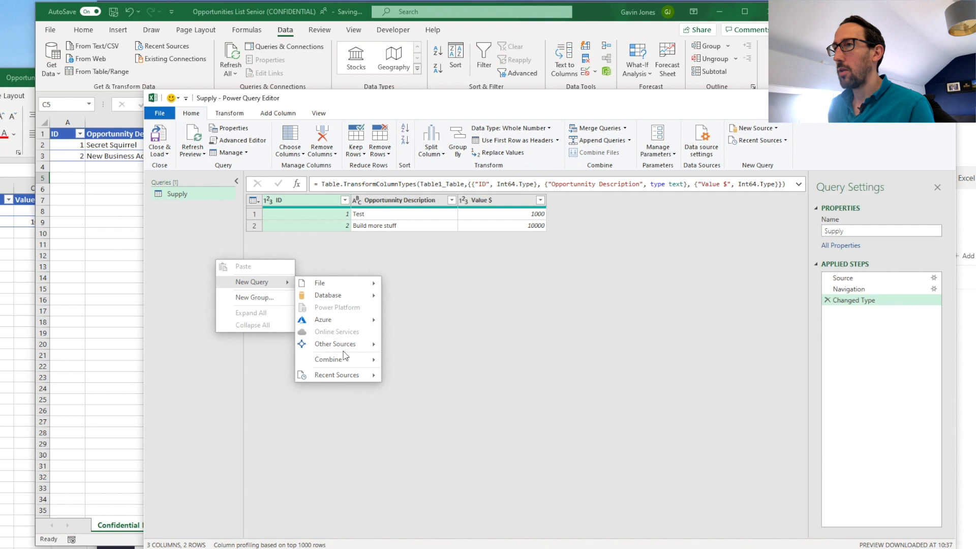
{"action": "mouse_move", "coordinate": [376, 344]}
{"action": "left_click", "coordinate": [416, 348]}
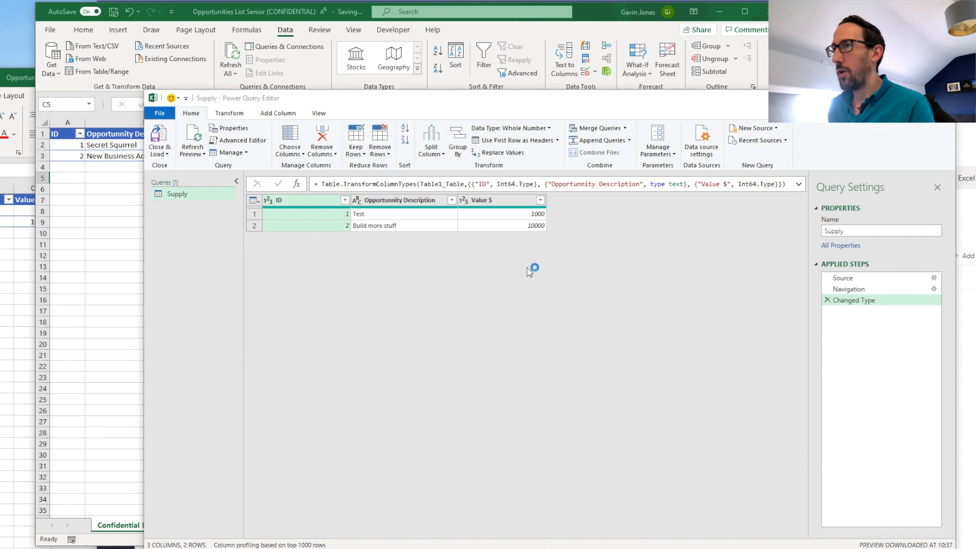
{"action": "key", "text": "ctrl+v"}
- Trim the URL by removing everything after .xlsx and the :x:/r/ part before sites/Marketing
{"action": "left_click", "coordinate": [357, 310], "text": "shift"}
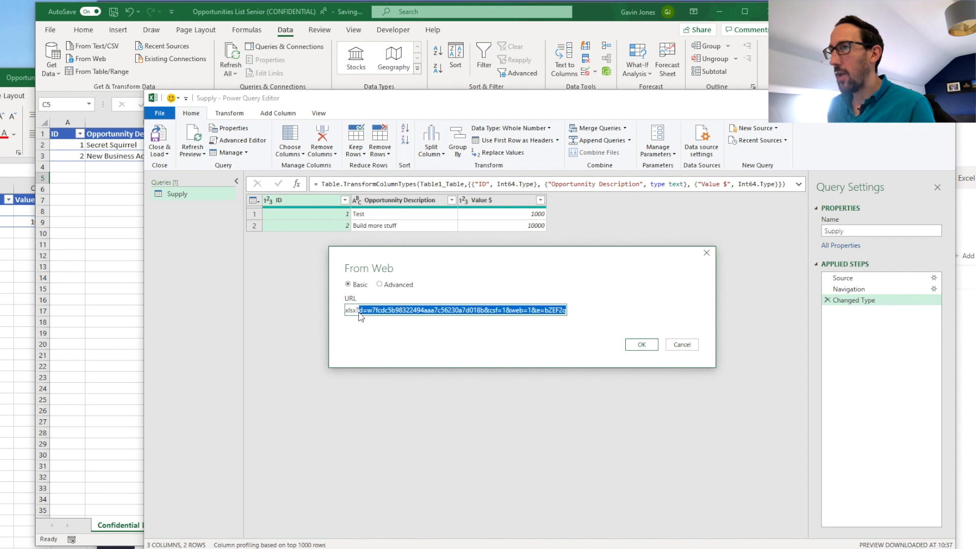
{"action": "key", "text": "BackSpace"}
{"action": "key", "text": "BackSpace"}
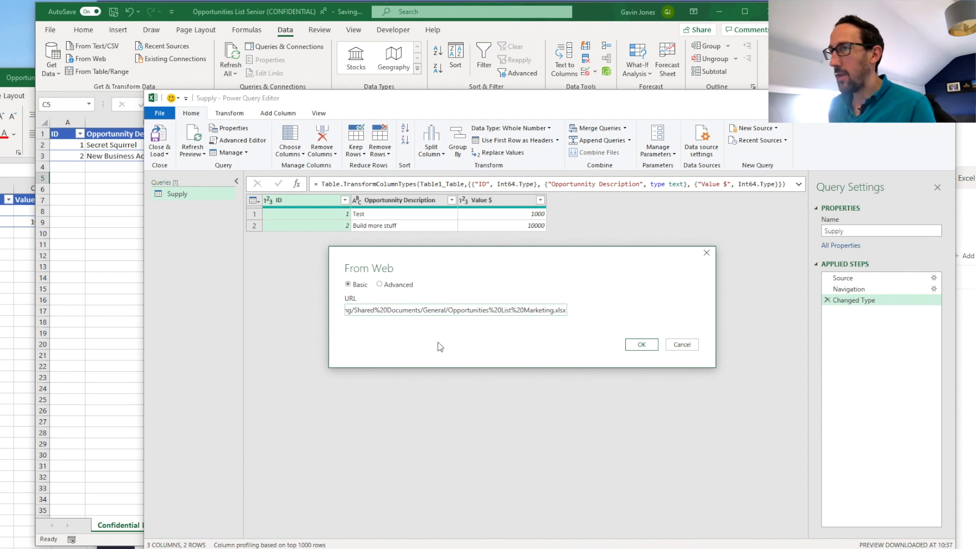
{"action": "key", "text": "Left"}
{"action": "key", "text": "Left"}
{"action": "key", "text": "Left"}
{"action": "key", "text": "Left"}
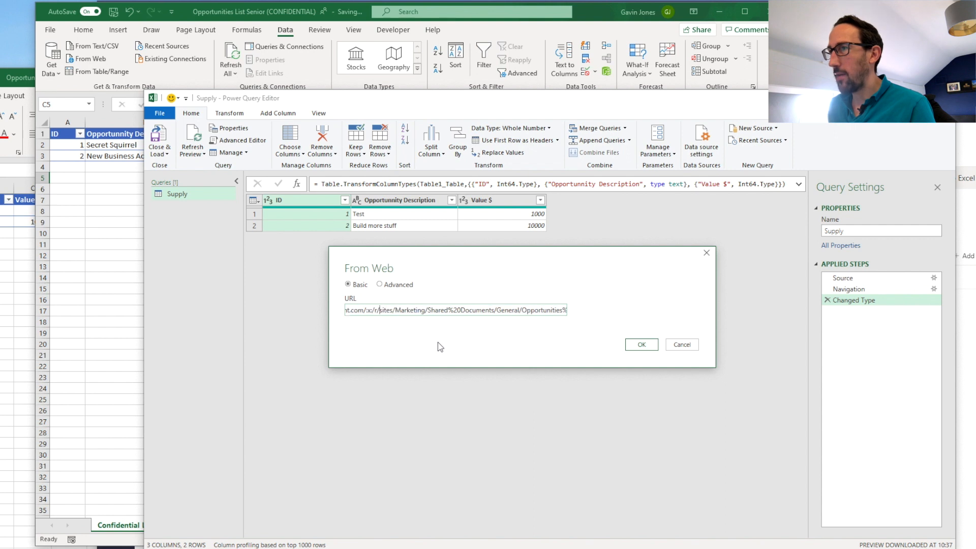
{"action": "key", "text": "BackSpace"}
{"action": "key", "text": "BackSpace"}
{"action": "key", "text": "BackSpace"}
{"action": "key", "text": "BackSpace"}
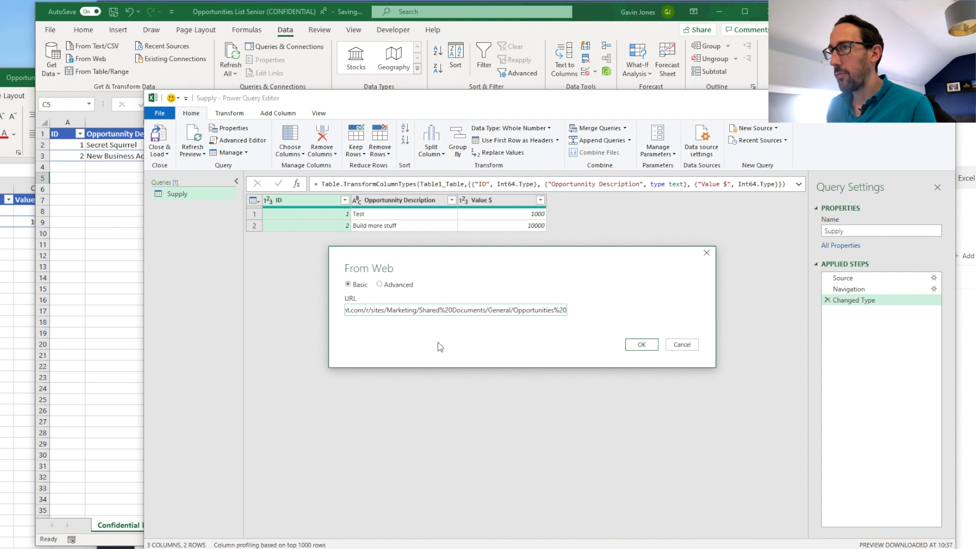
- Connect to the trimmed Marketing URL and load Table1 as a new query
{"action": "left_click", "coordinate": [639, 348]}
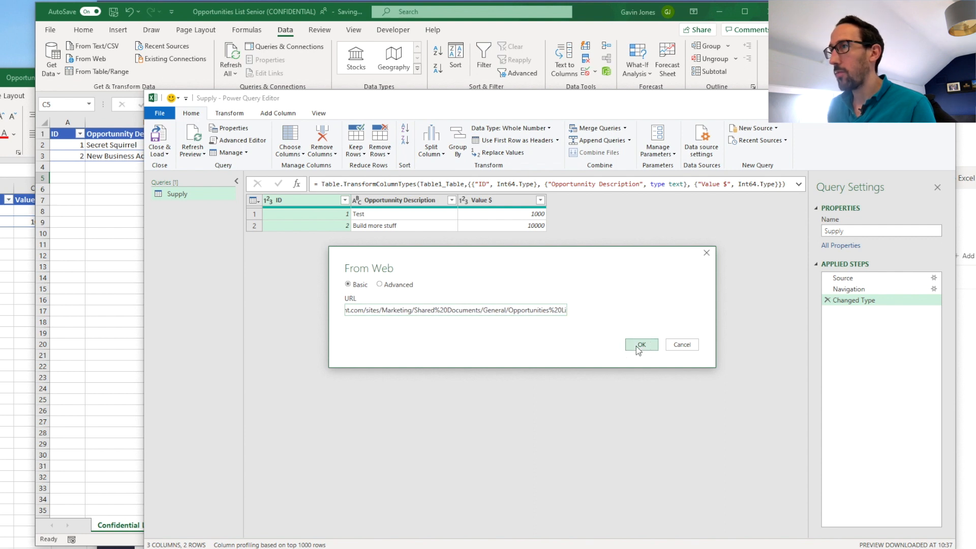
{"action": "left_click", "coordinate": [335, 220]}
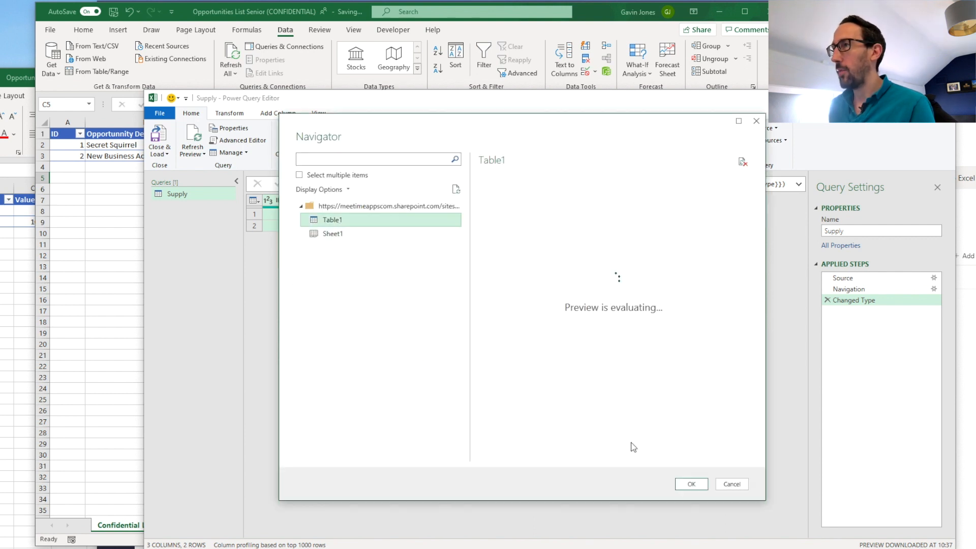
{"action": "left_click", "coordinate": [692, 484]}
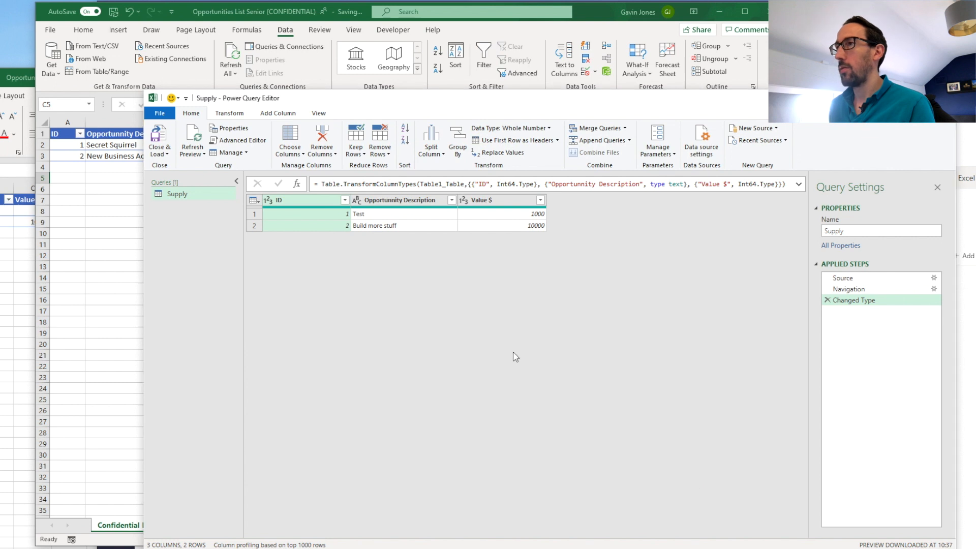
- Rename the new Table1 query as Marketing
{"action": "double_click", "coordinate": [841, 233]}
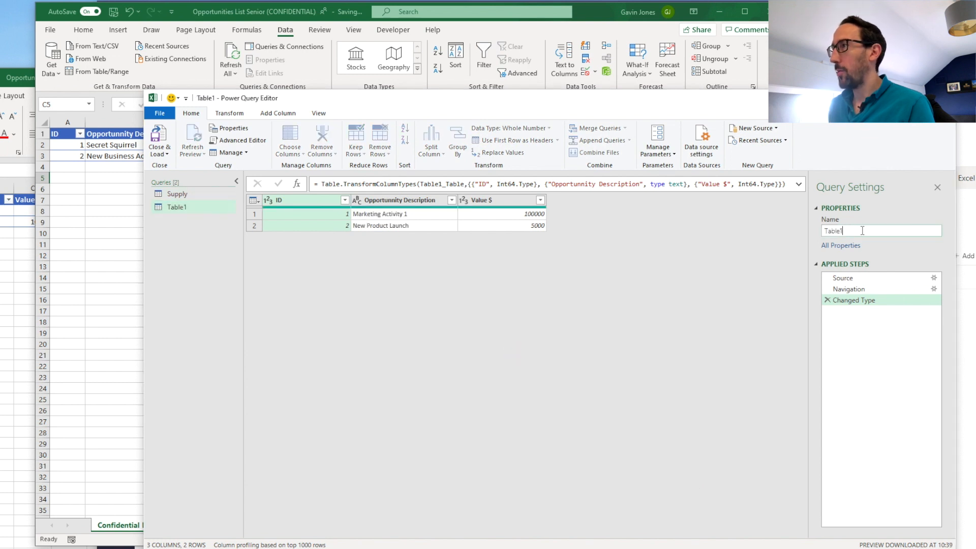
{"action": "type", "text": "Marketing"}
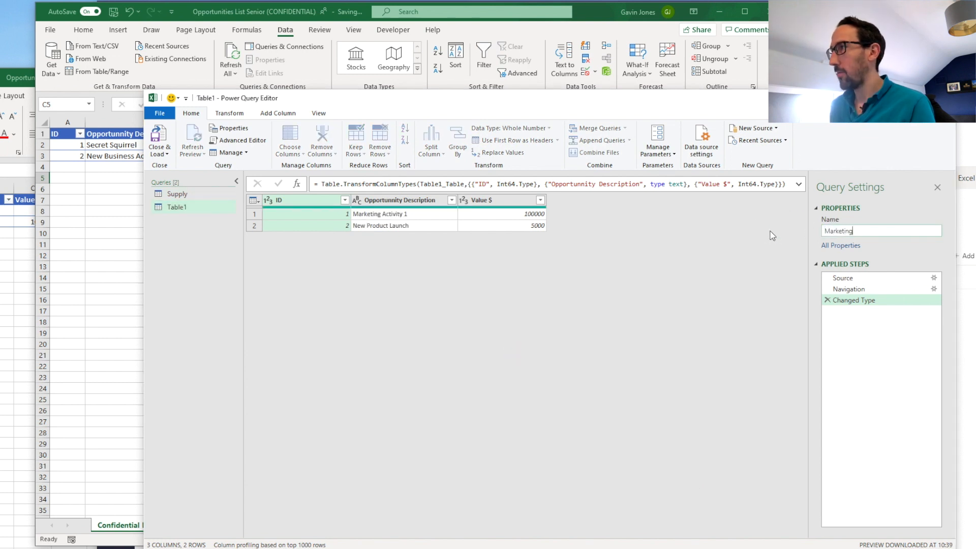
{"action": "key", "text": "Return"}
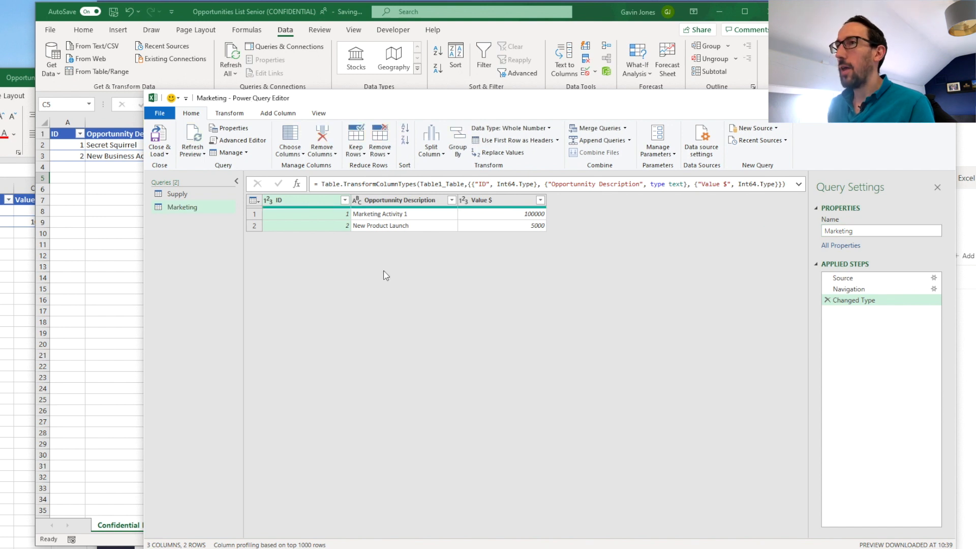
{"action": "left_click", "coordinate": [176, 194]}
{"action": "left_click", "coordinate": [184, 207]}
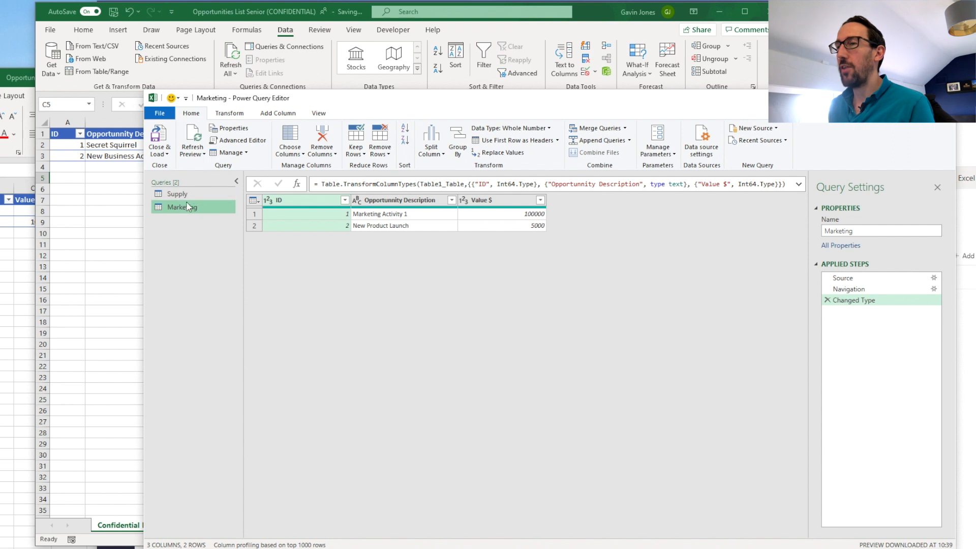
{"action": "right_click", "coordinate": [204, 263]}
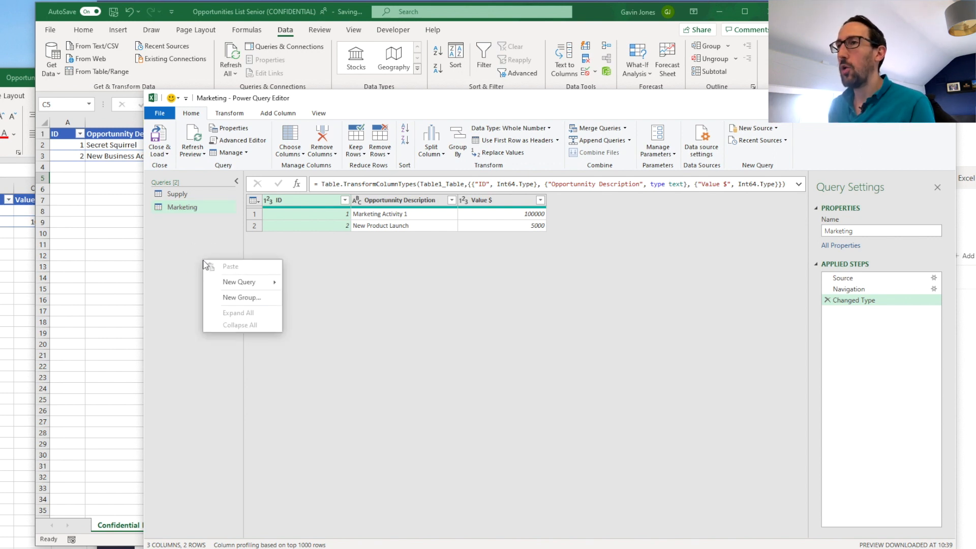
{"action": "mouse_move", "coordinate": [257, 285]}
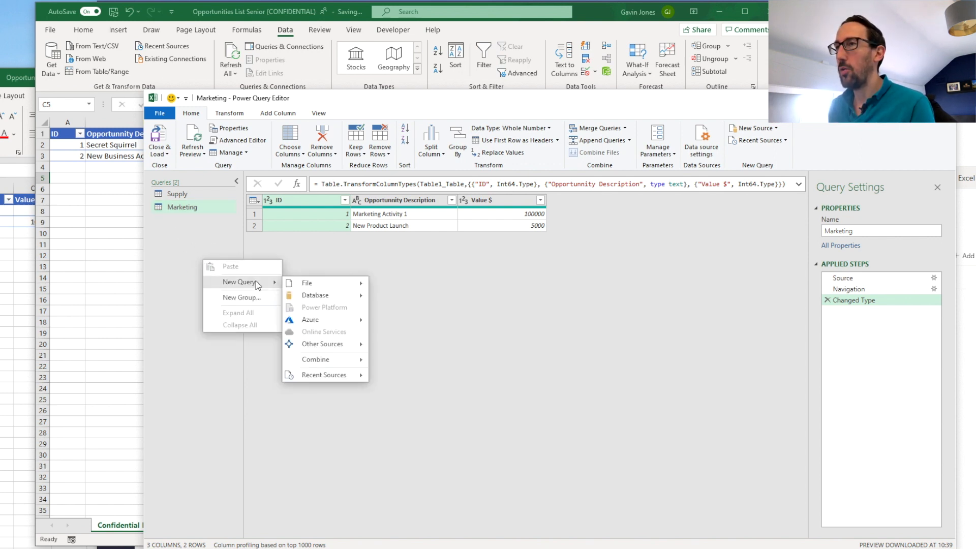
{"action": "left_click", "coordinate": [203, 246]}
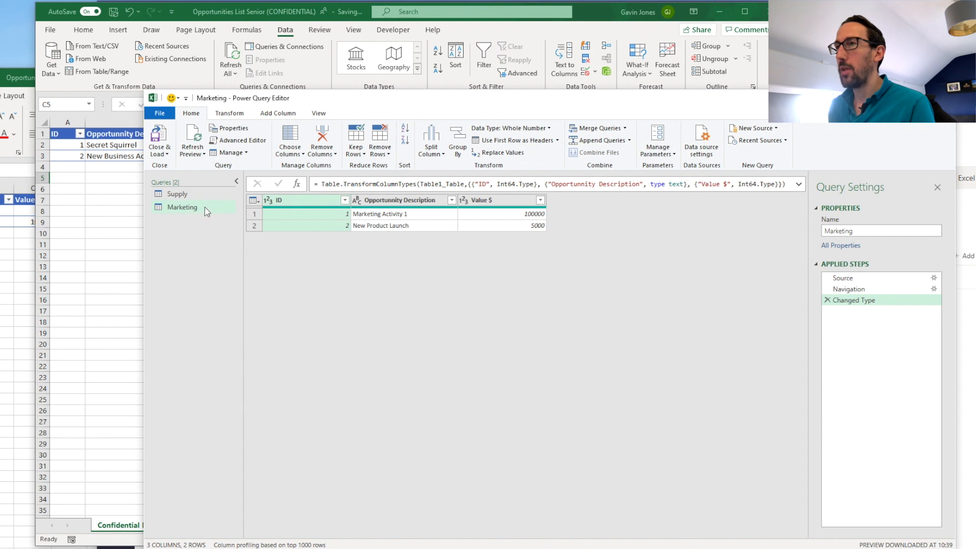
- Append the queries as a new query, with Supply as the primary table and Marketing as the table appended to it
{"action": "left_click", "coordinate": [187, 195]}
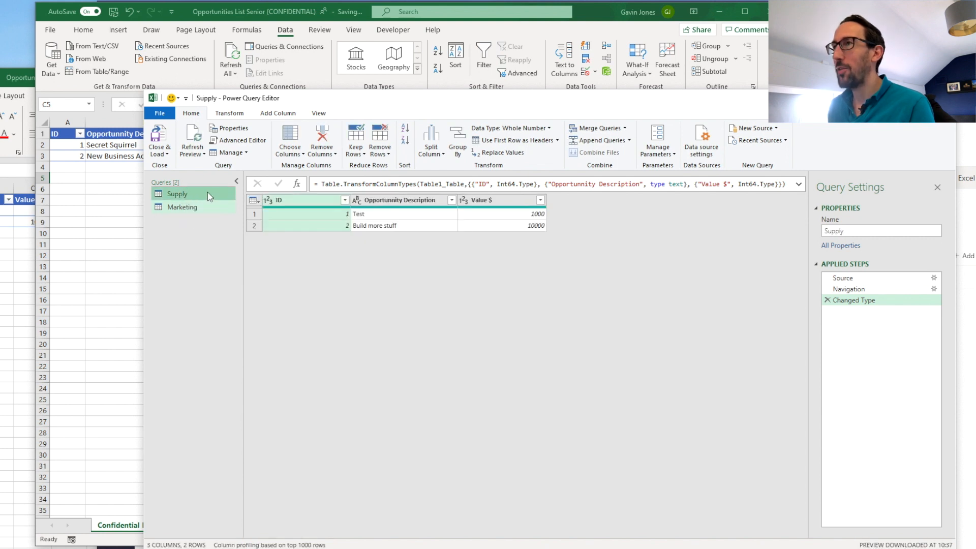
{"action": "left_click", "coordinate": [630, 141]}
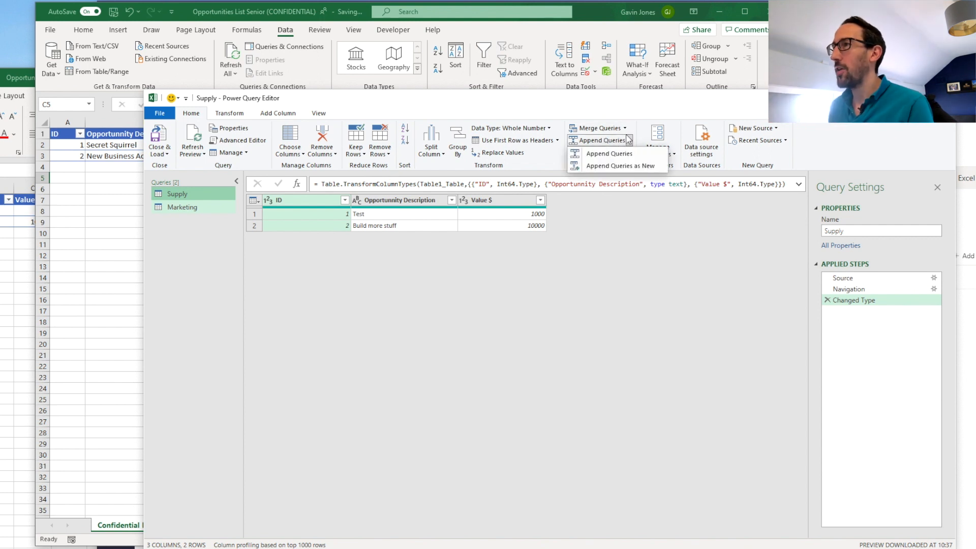
{"action": "left_click", "coordinate": [615, 168]}
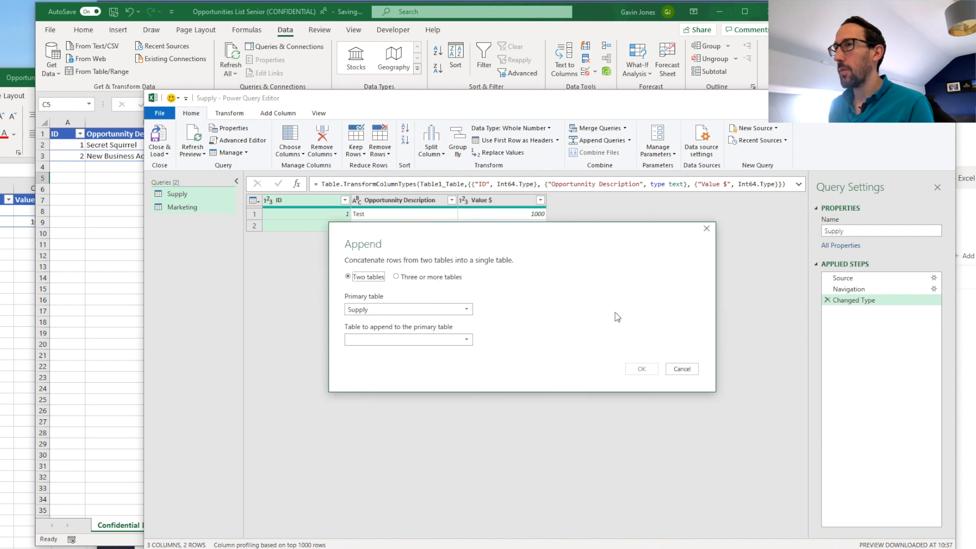
{"action": "left_click", "coordinate": [463, 340]}
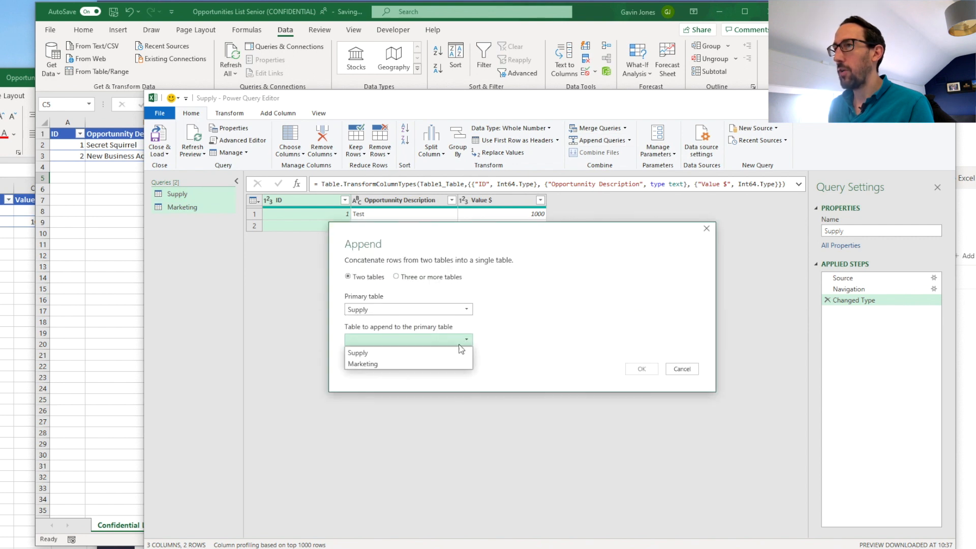
{"action": "left_click", "coordinate": [437, 364]}
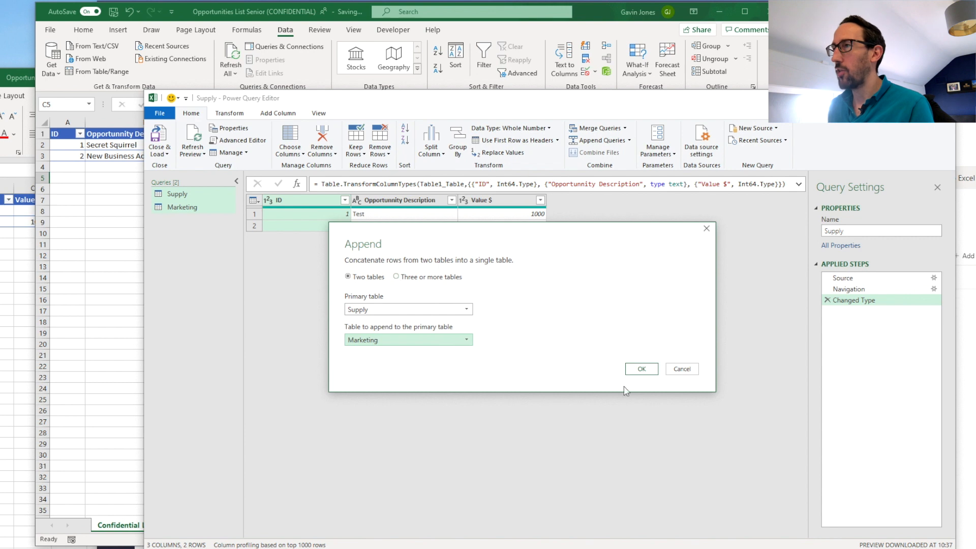
{"action": "left_click", "coordinate": [642, 369]}
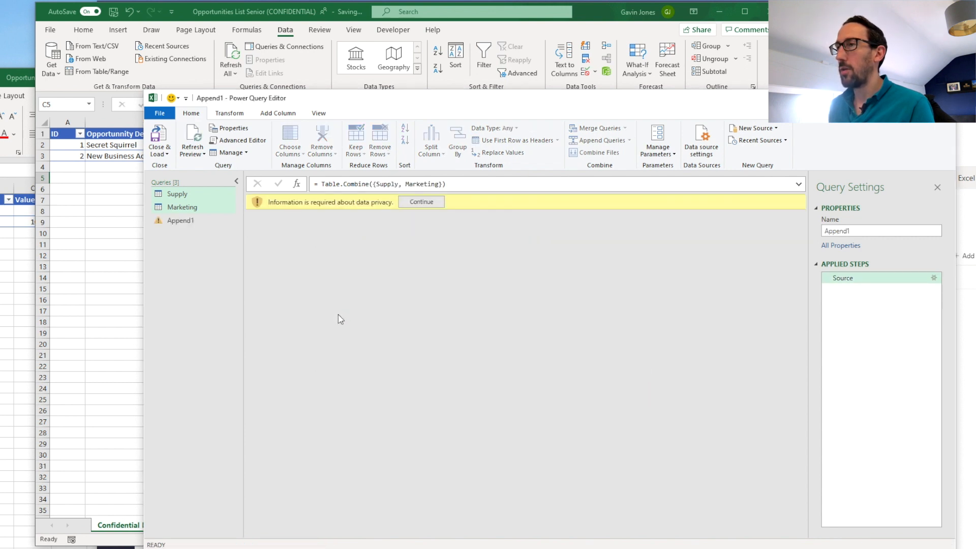
{"action": "left_click", "coordinate": [431, 204]}
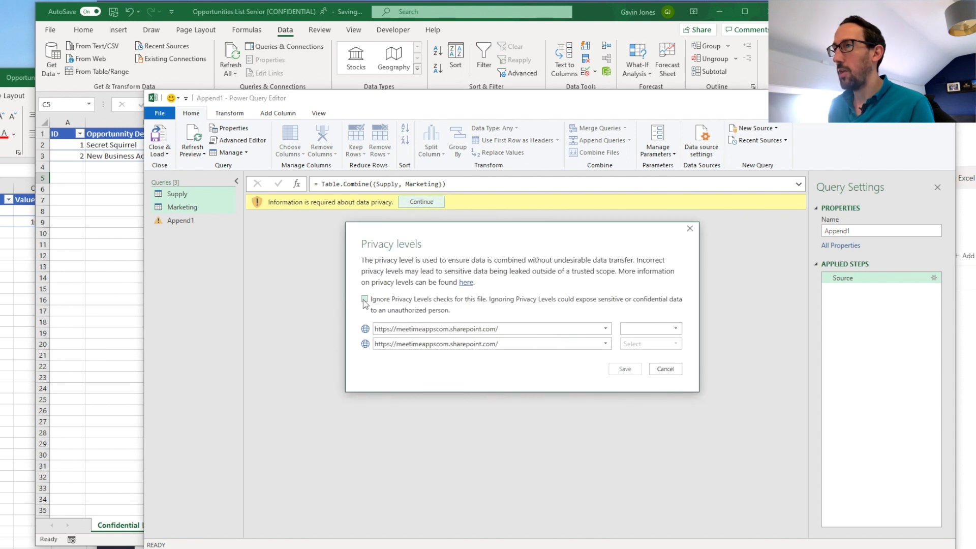
{"action": "left_click", "coordinate": [678, 331]}
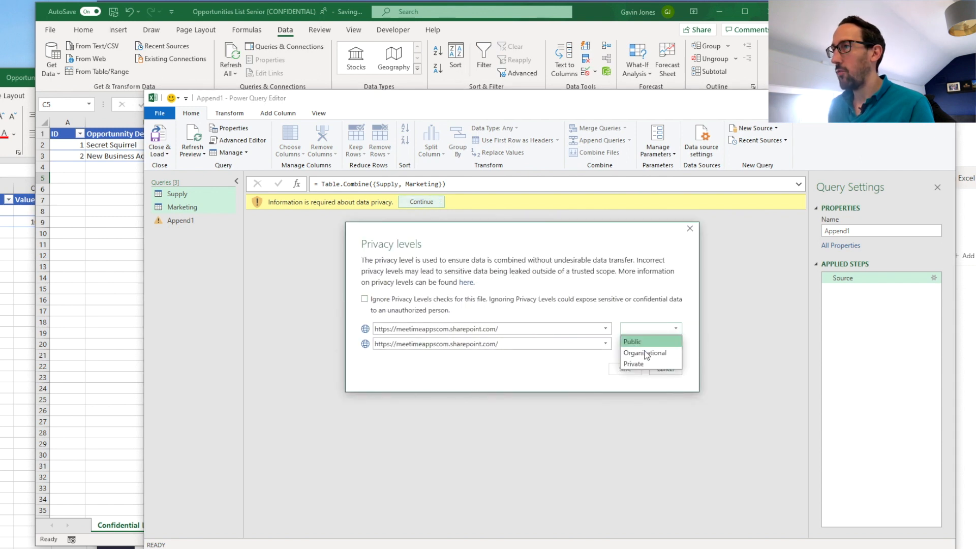
{"action": "left_click", "coordinate": [677, 352]}
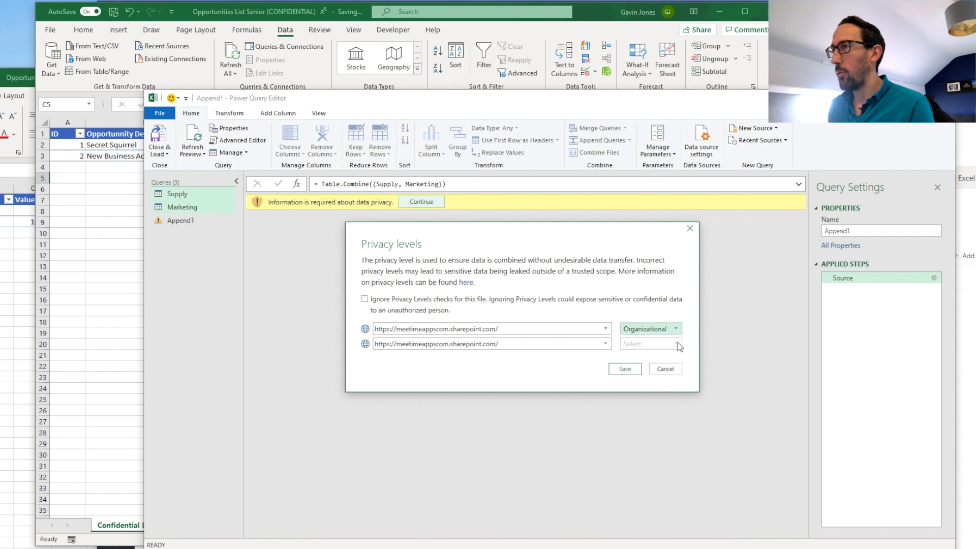
{"action": "left_click", "coordinate": [626, 369]}
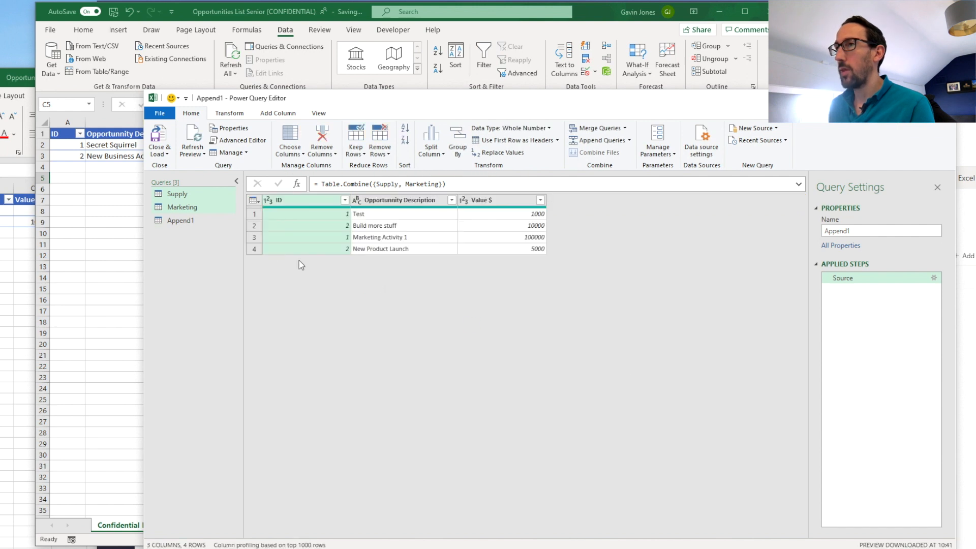
{"action": "left_click", "coordinate": [191, 222]}
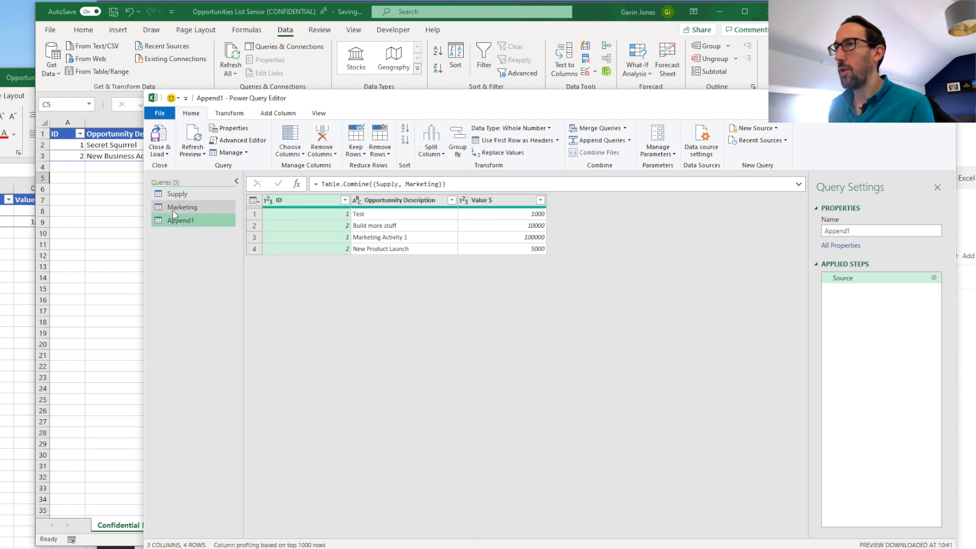
- Rename the appended query as Combined Opportunites
{"action": "double_click", "coordinate": [856, 231]}
{"action": "type", "text": "Combined "}
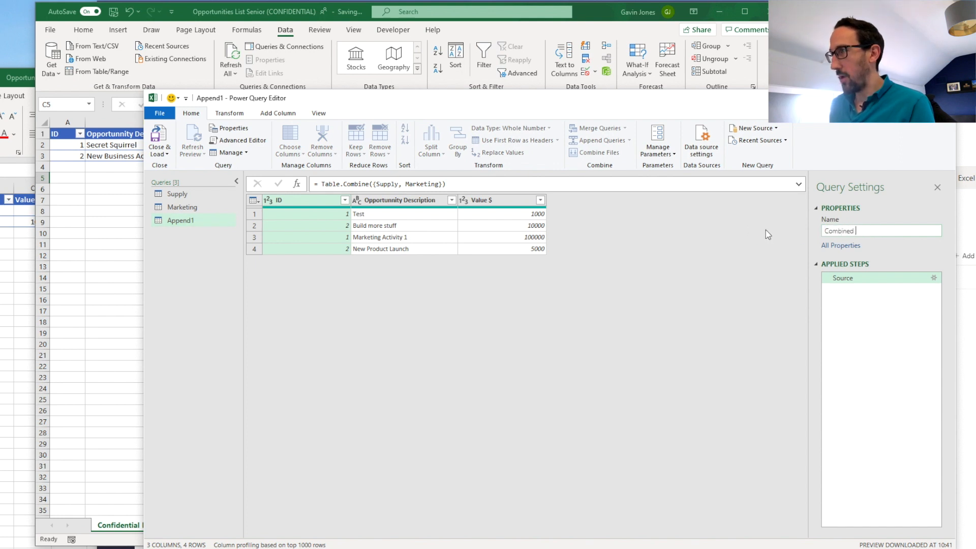
{"action": "type", "text": "Opportunites"}
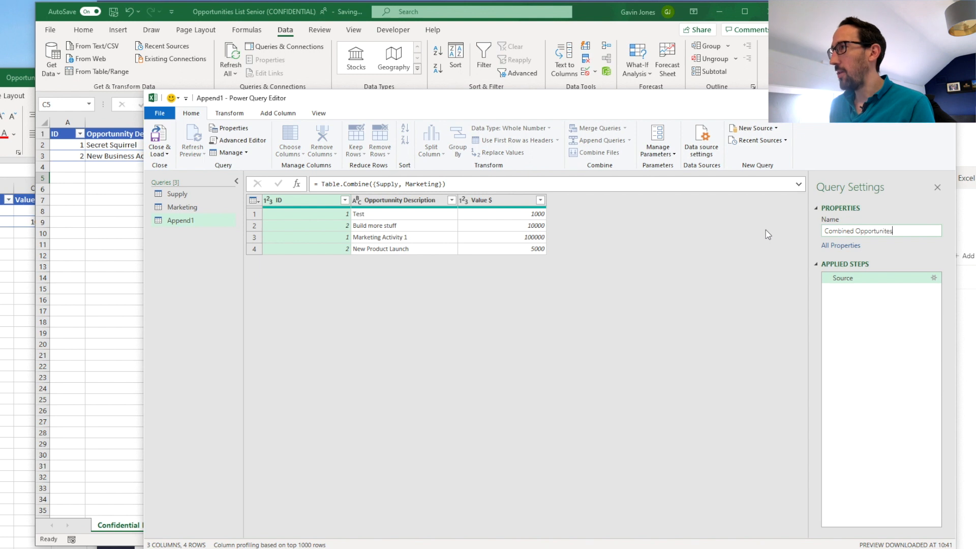
{"action": "key", "text": "Return"}
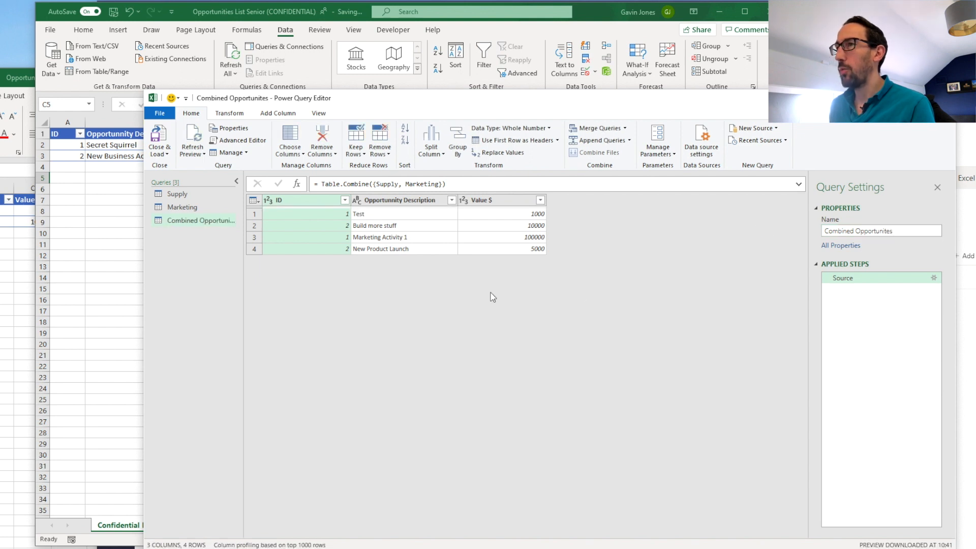
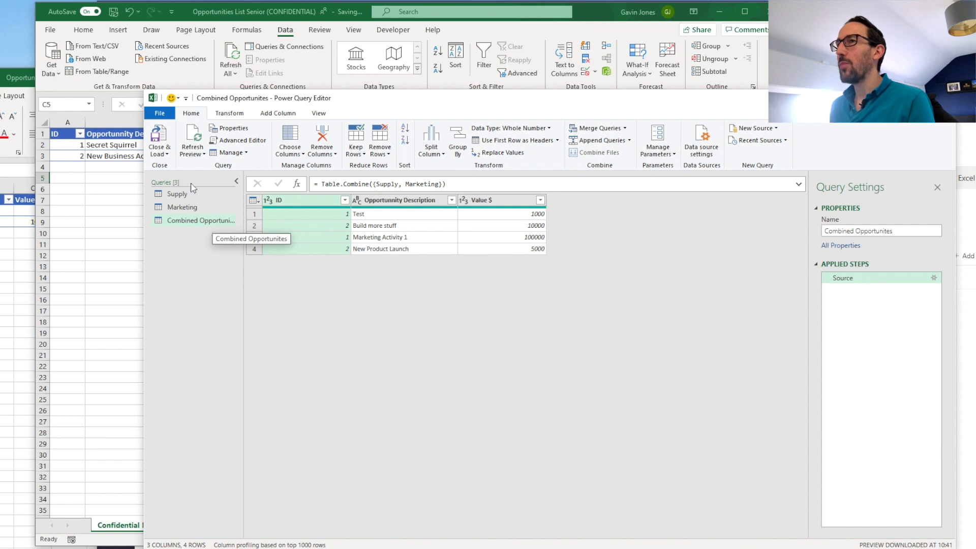
- Close the query editor and load the queries to the workbook as connections only
{"action": "left_click", "coordinate": [159, 153]}
{"action": "left_click", "coordinate": [188, 177]}
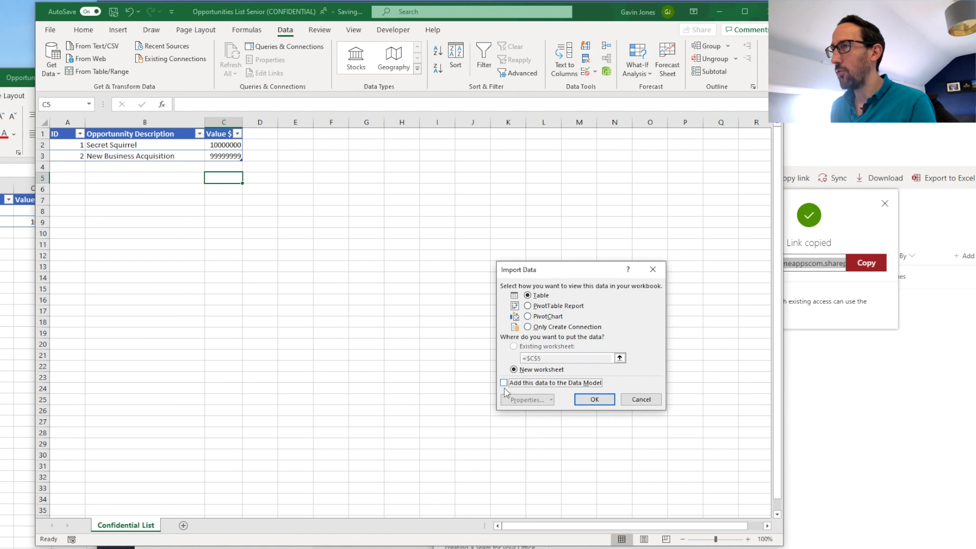
{"action": "left_click", "coordinate": [541, 328]}
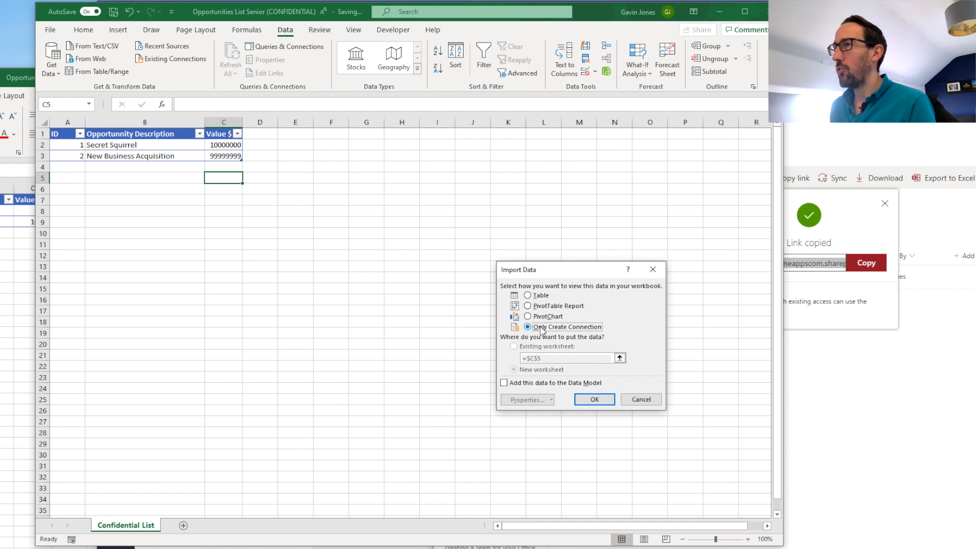
{"action": "left_click", "coordinate": [593, 400]}
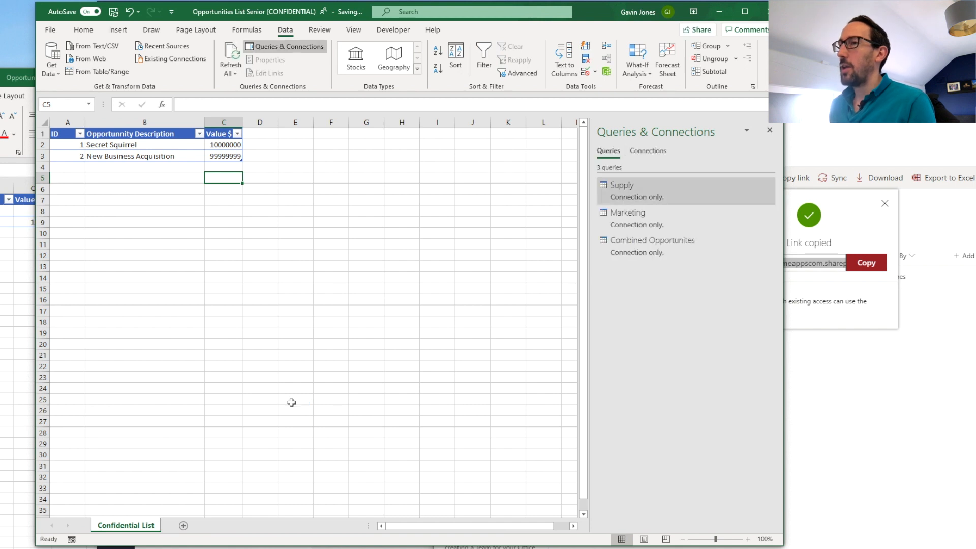
- Add a new worksheet and load the Combined Opportunites query into it as a table starting at cell A1
{"action": "left_click", "coordinate": [183, 527]}
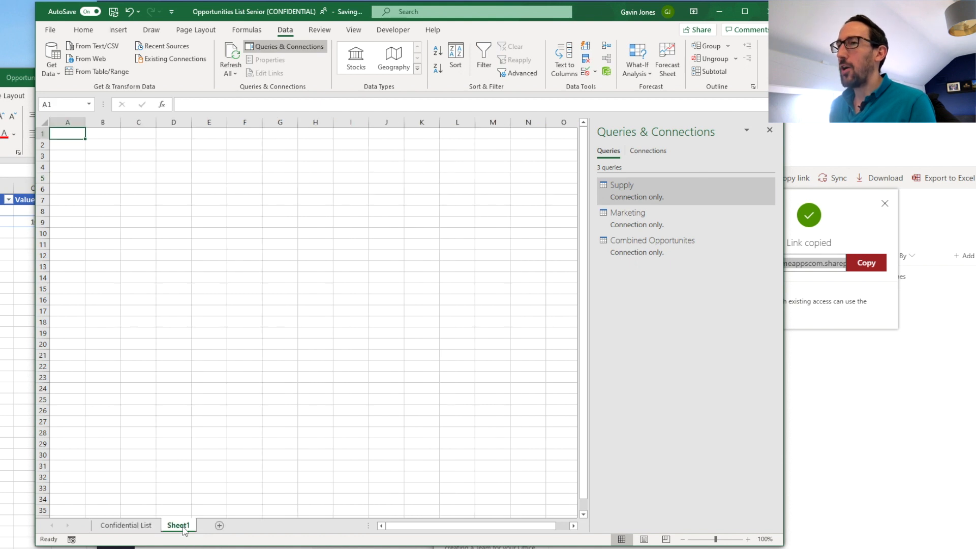
{"action": "left_click", "coordinate": [645, 246]}
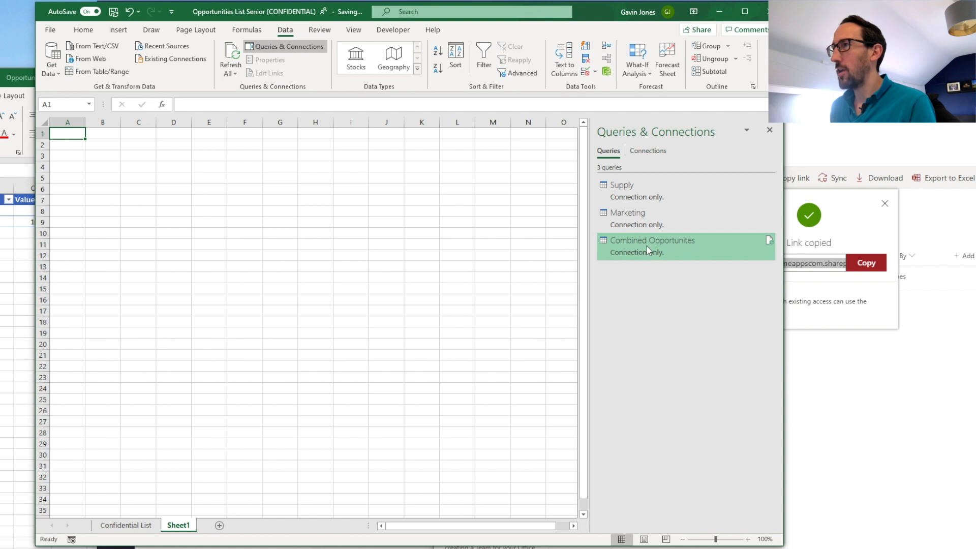
{"action": "right_click", "coordinate": [645, 245]}
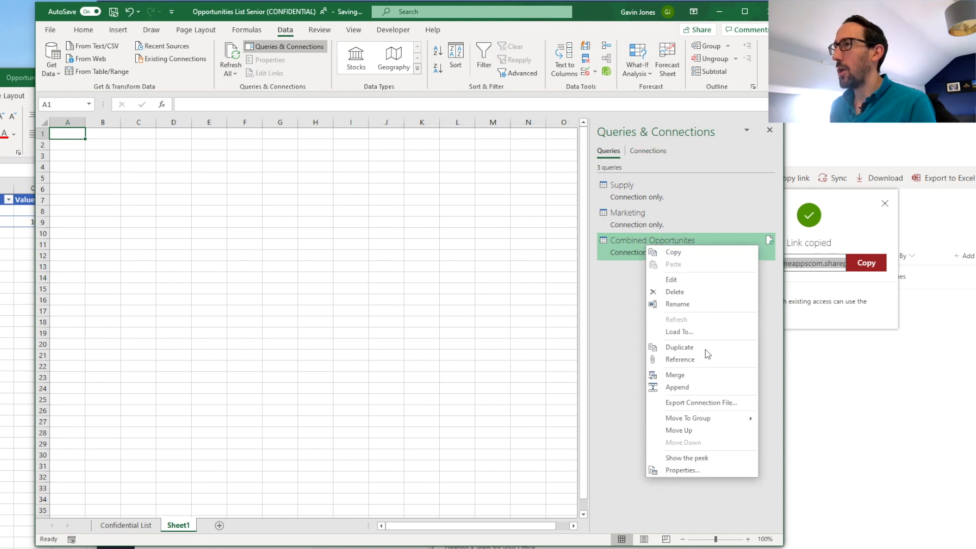
{"action": "left_click", "coordinate": [696, 332]}
{"action": "left_click", "coordinate": [527, 295]}
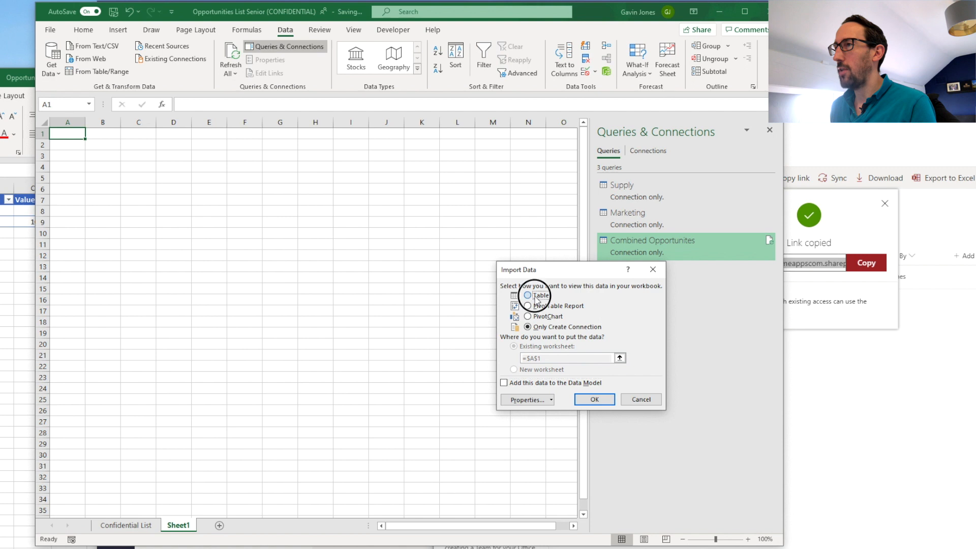
{"action": "left_click", "coordinate": [595, 400]}
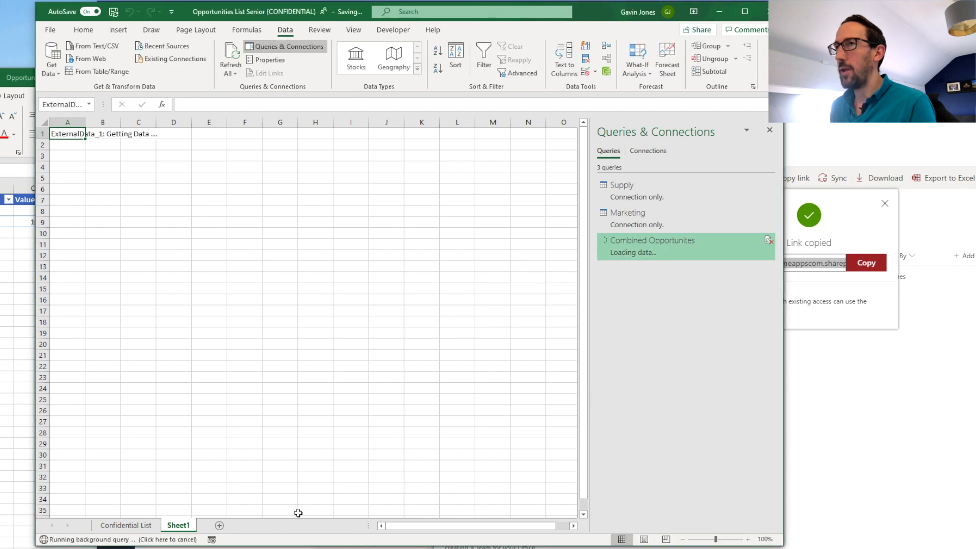
- Rename the new worksheet holding the combined table as Combined
{"action": "double_click", "coordinate": [179, 526]}
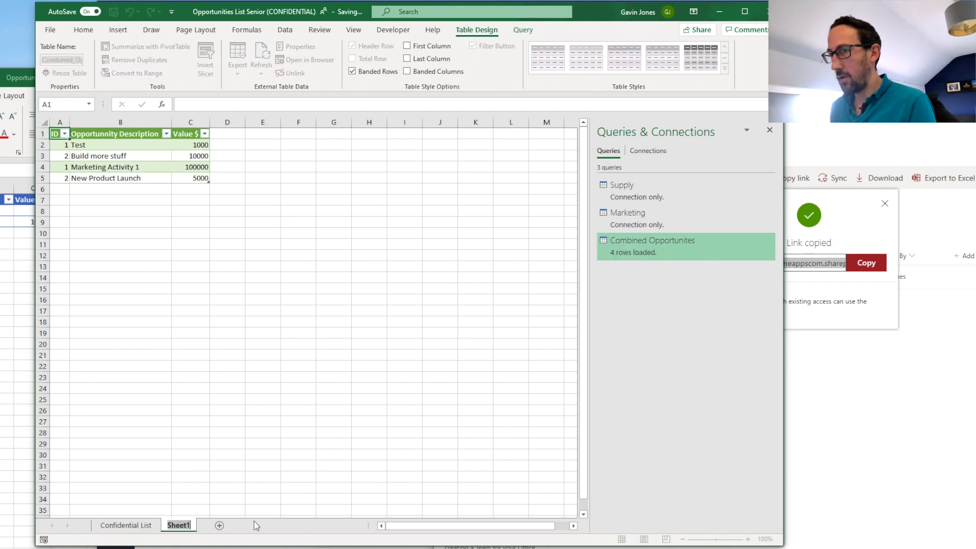
{"action": "type", "text": "combined"}
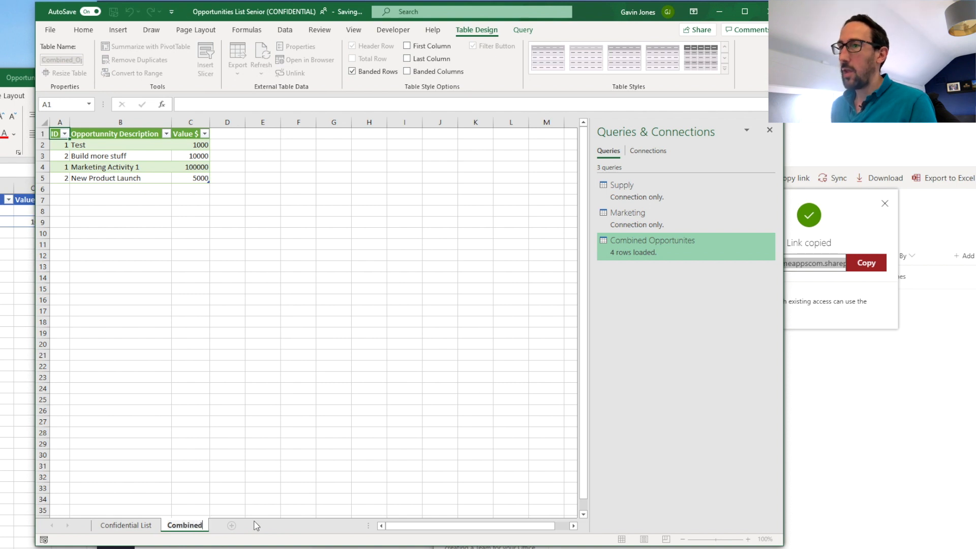
{"action": "key", "text": "Return"}
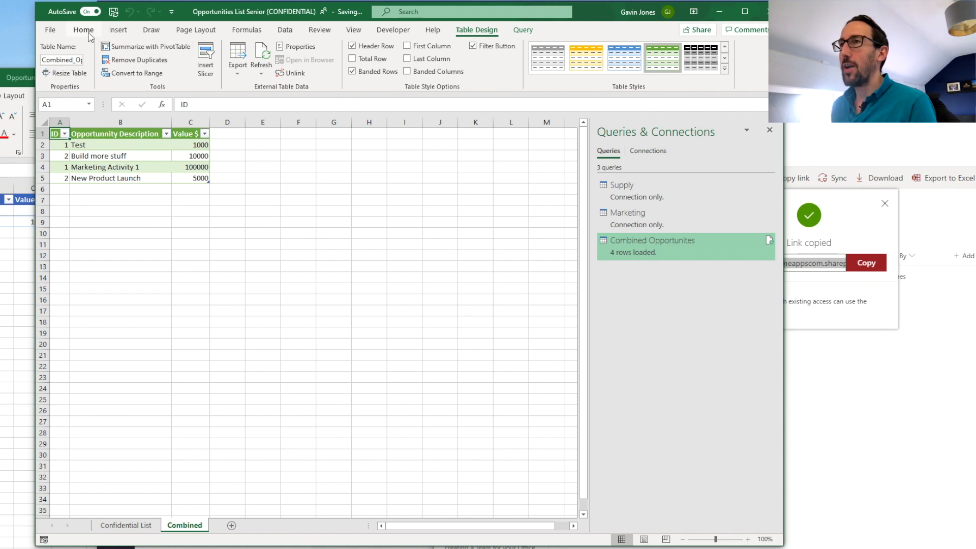
- Create a Power Query query from the opportunities table on the Confidential List sheet
{"action": "left_click", "coordinate": [125, 525]}
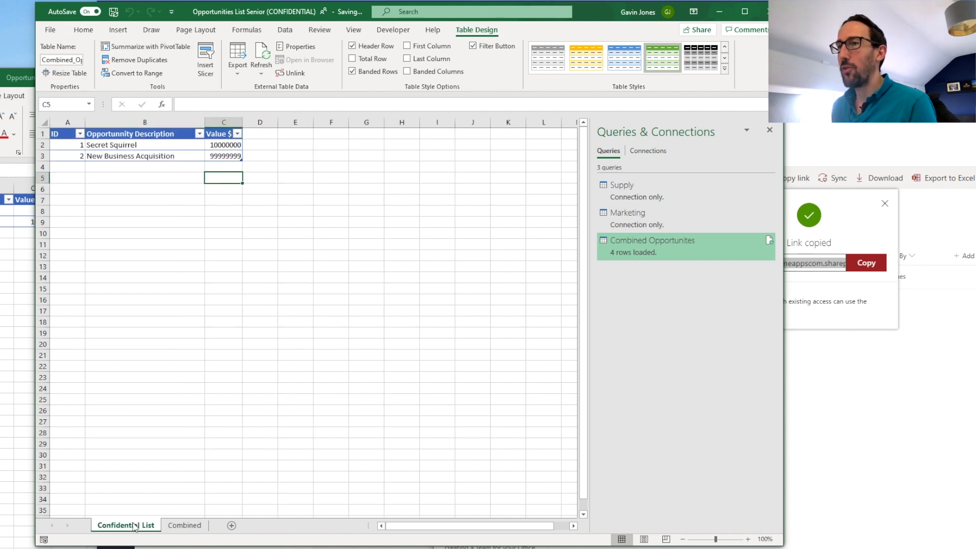
{"action": "left_click", "coordinate": [125, 144]}
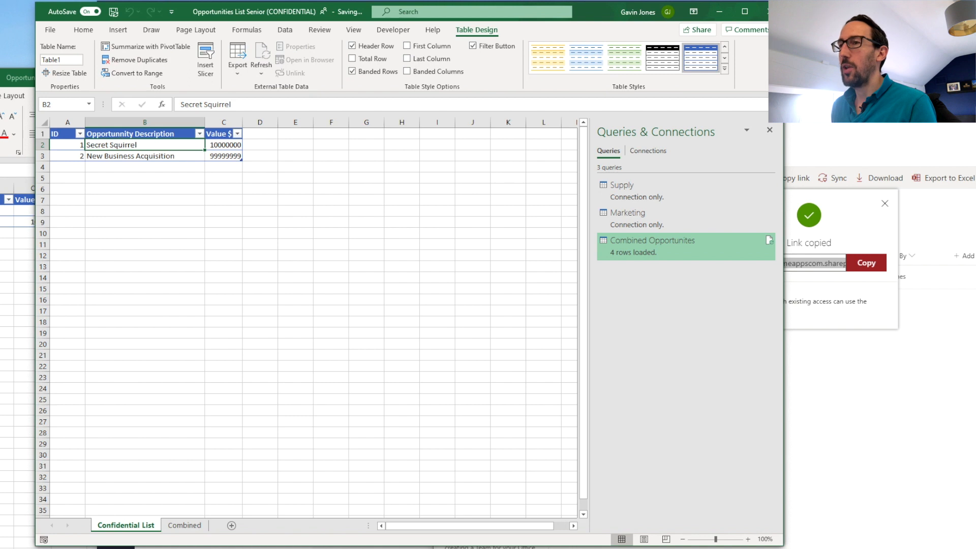
{"action": "left_click", "coordinate": [185, 525]}
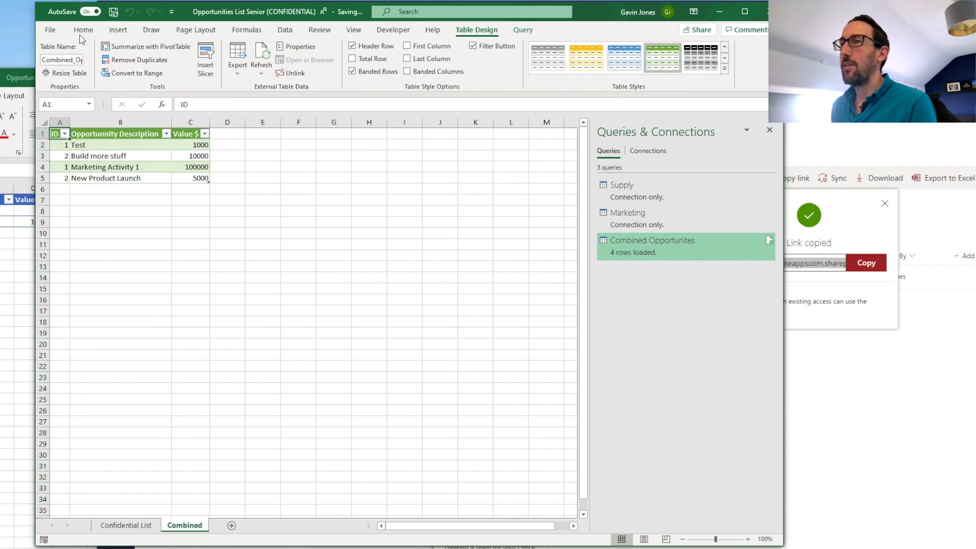
{"action": "left_click", "coordinate": [284, 30]}
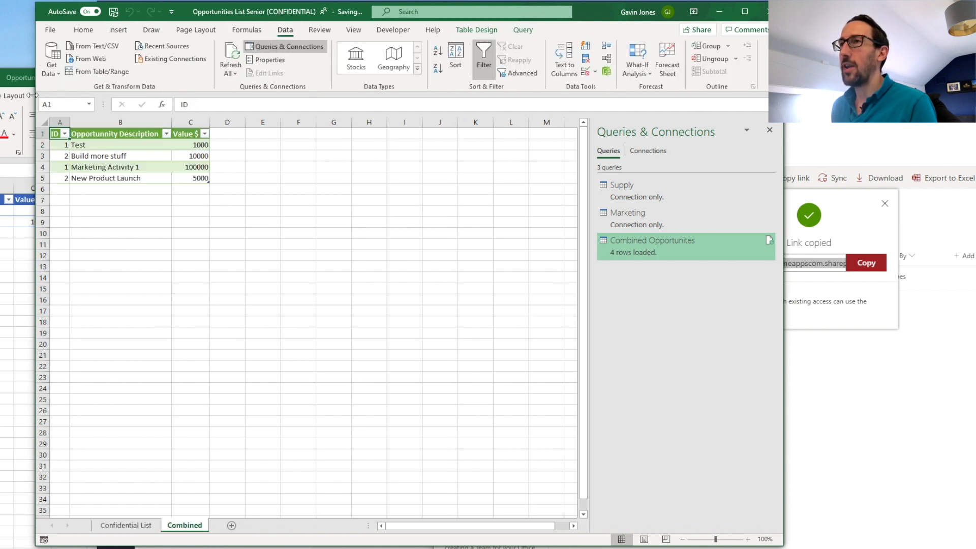
{"action": "left_click", "coordinate": [126, 525]}
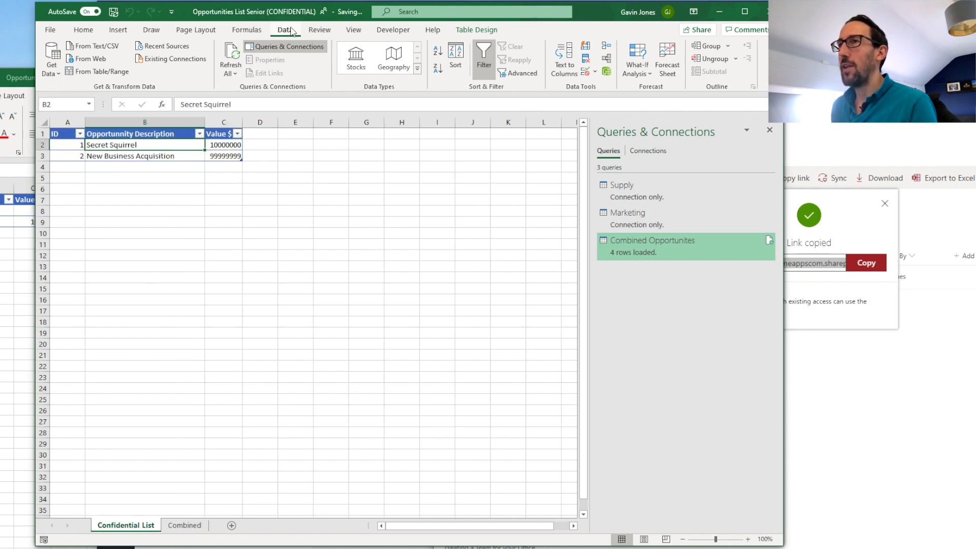
{"action": "left_click", "coordinate": [100, 71]}
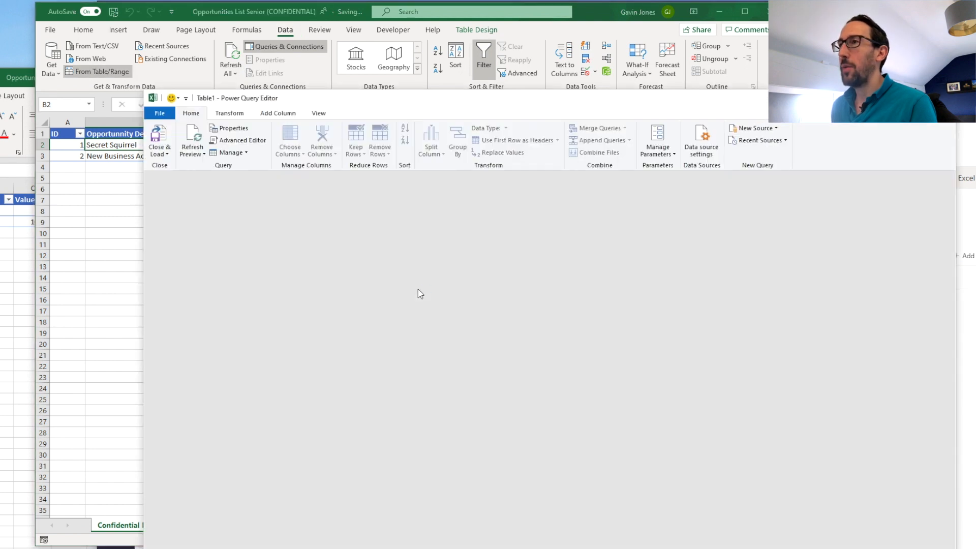
- Rename the new query from the confidential table as Confidential
{"action": "double_click", "coordinate": [860, 230]}
{"action": "type", "text": "Confidential"}
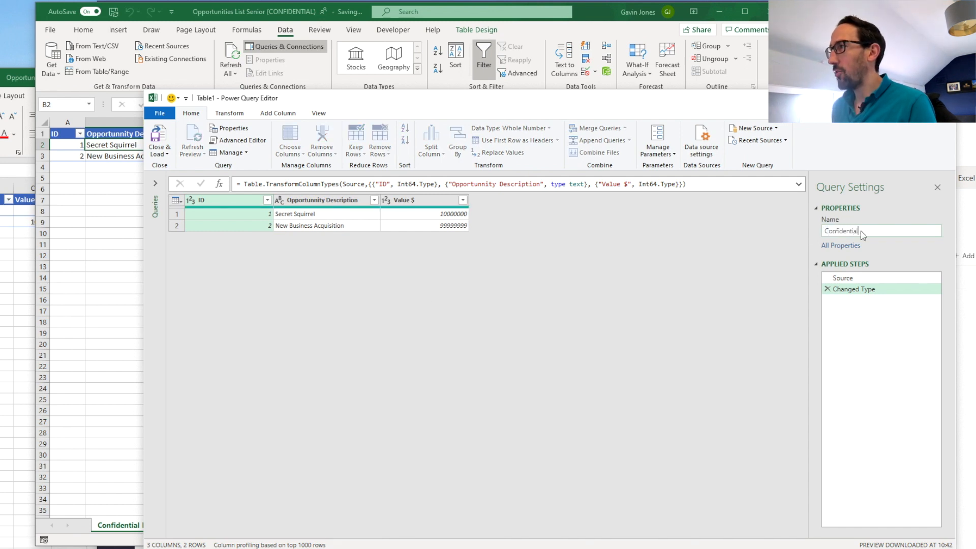
{"action": "key", "text": "Return"}
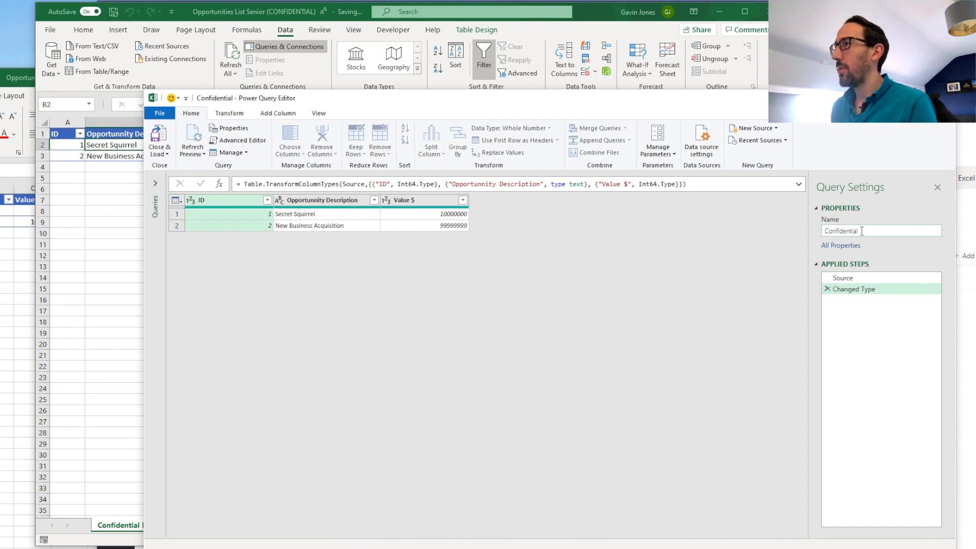
- Expand the query list, move Confidential above Combined Opportunites, and select the Combined Opportunites query
{"action": "left_click", "coordinate": [157, 200]}
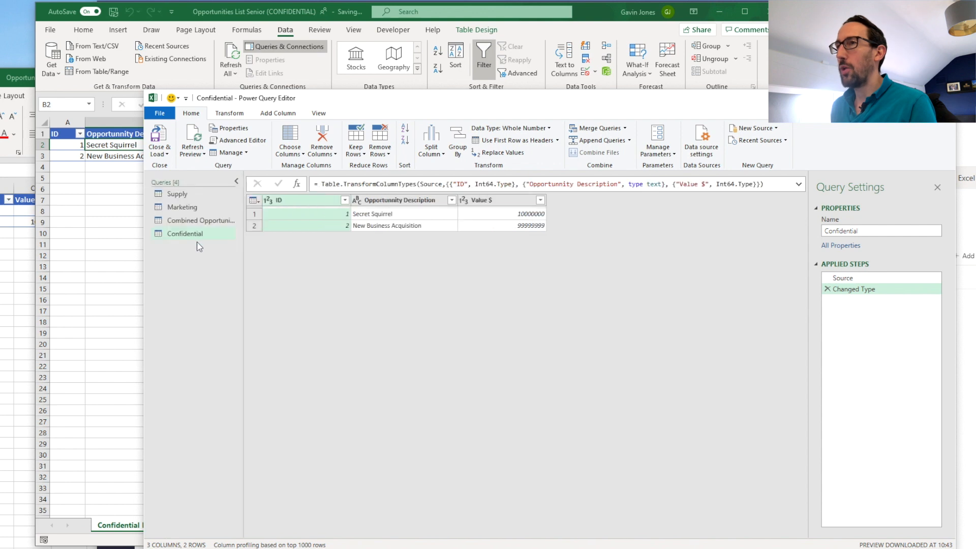
{"action": "left_click_drag", "start_coordinate": [190, 227], "coordinate": [196, 215]}
{"action": "left_click", "coordinate": [197, 235]}
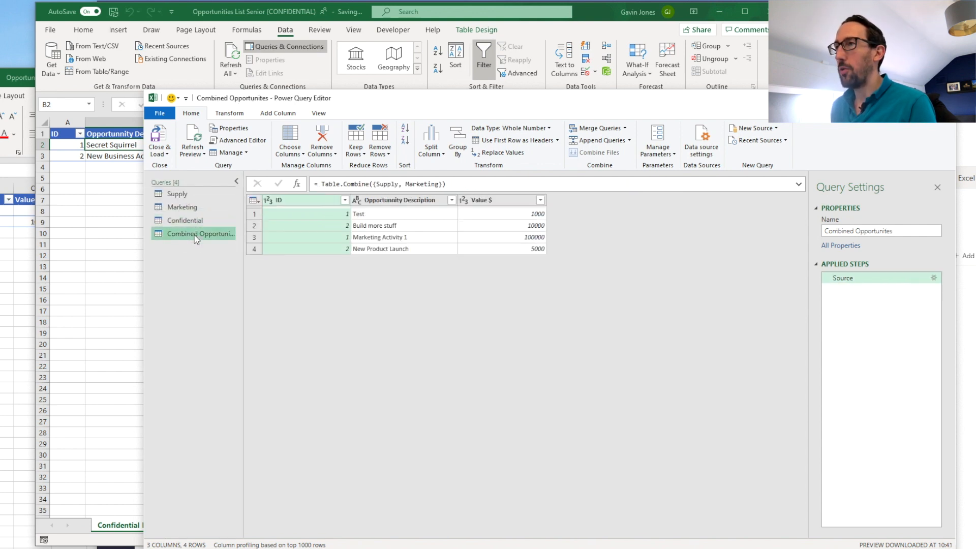
{"action": "left_click", "coordinate": [191, 220]}
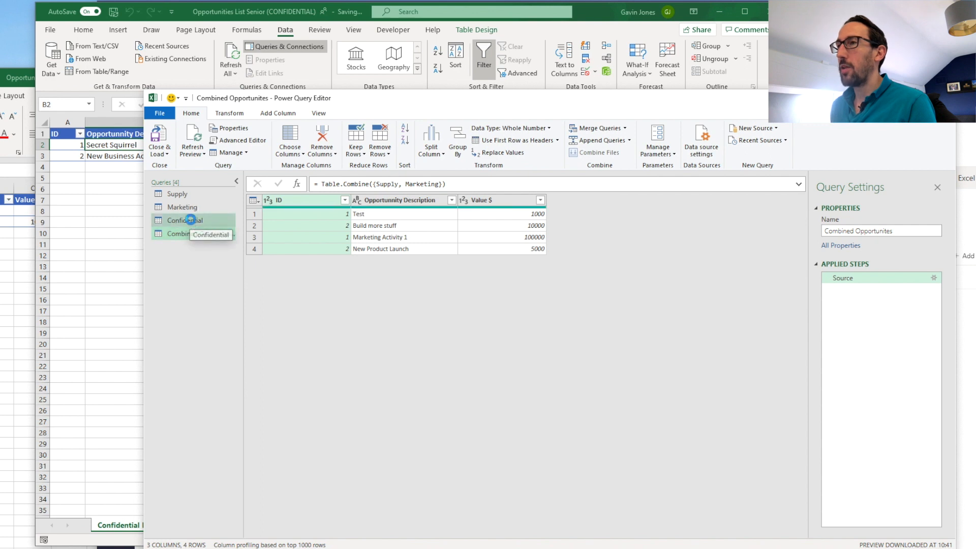
{"action": "left_click", "coordinate": [196, 235]}
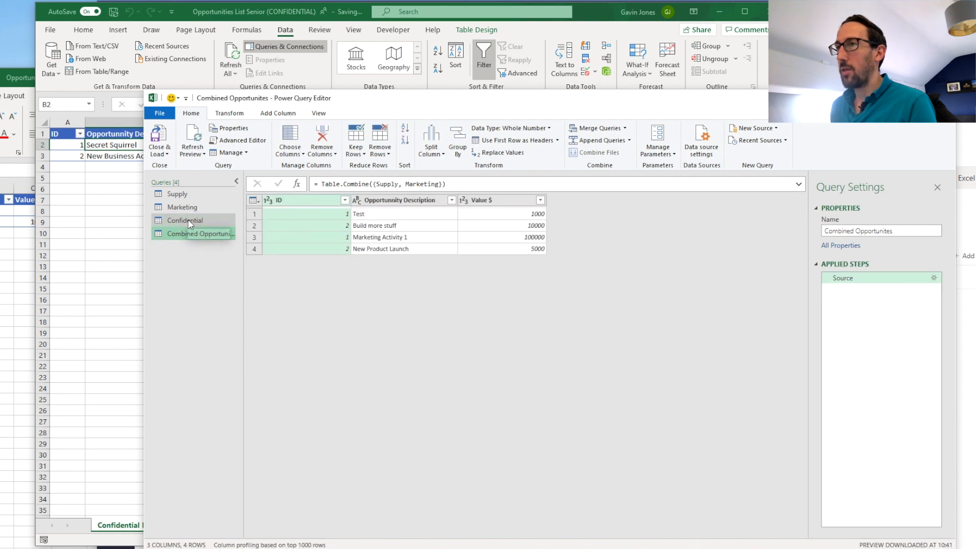
- Edit the Source step of Combined Opportunites to append three or more tables, adding Confidential after Supply and Marketing
{"action": "left_click", "coordinate": [934, 280]}
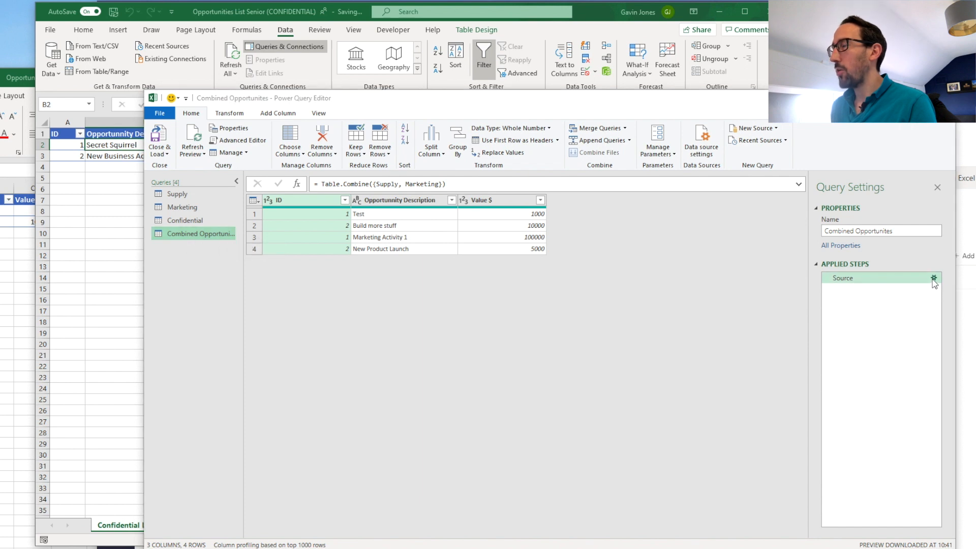
{"action": "left_click", "coordinate": [399, 278]}
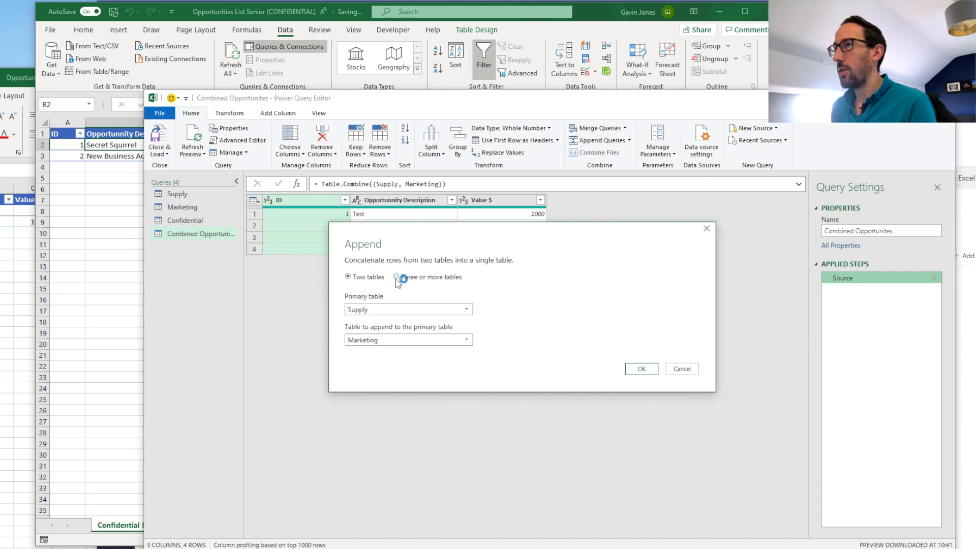
{"action": "left_click", "coordinate": [358, 335]}
{"action": "left_click", "coordinate": [517, 358]}
{"action": "left_click", "coordinate": [633, 440]}
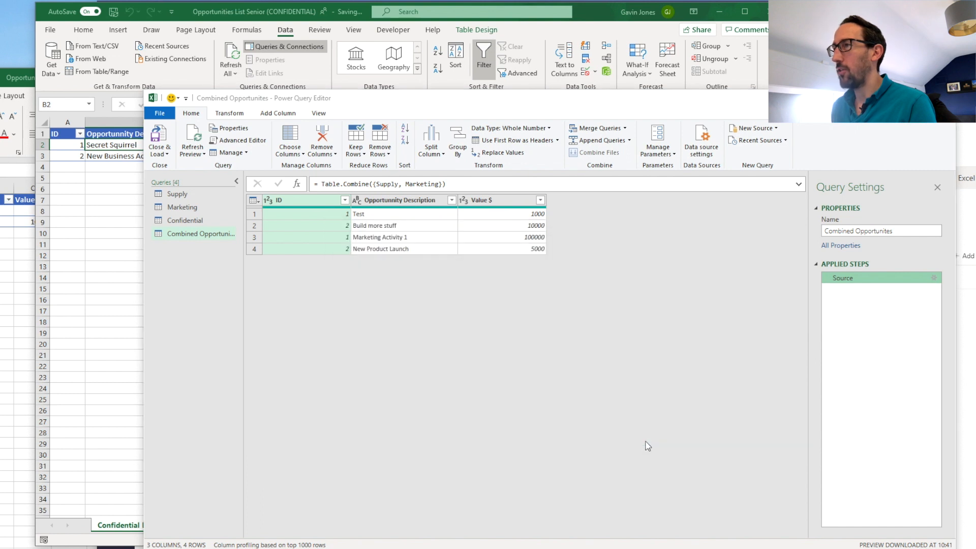
- Save the data privacy level of the current workbook as Organizational
{"action": "left_click", "coordinate": [423, 202]}
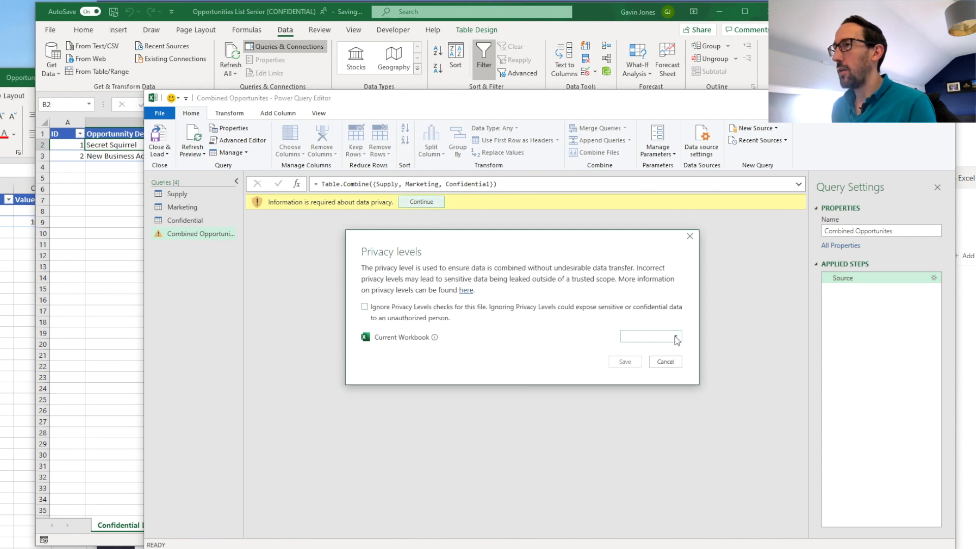
{"action": "left_click", "coordinate": [635, 336]}
{"action": "left_click", "coordinate": [644, 361]}
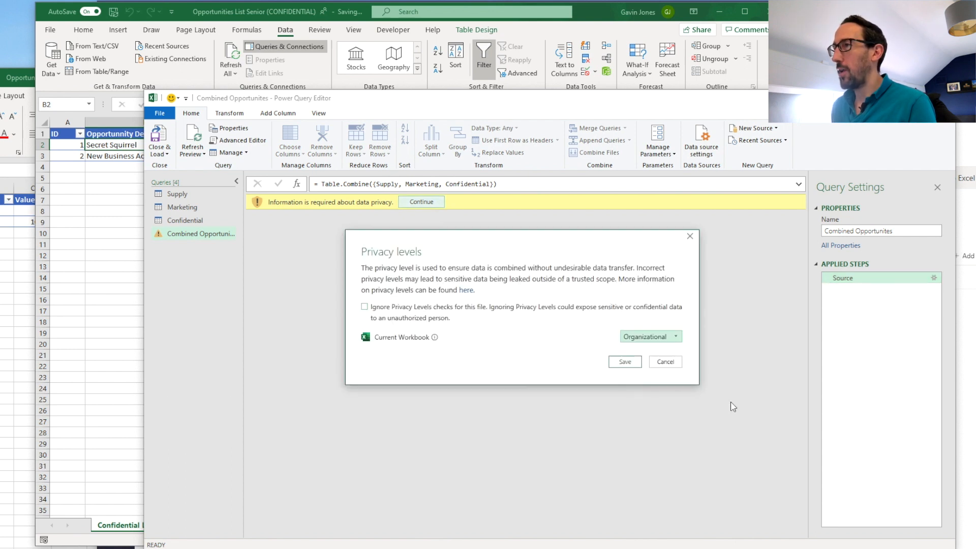
{"action": "left_click", "coordinate": [624, 364]}
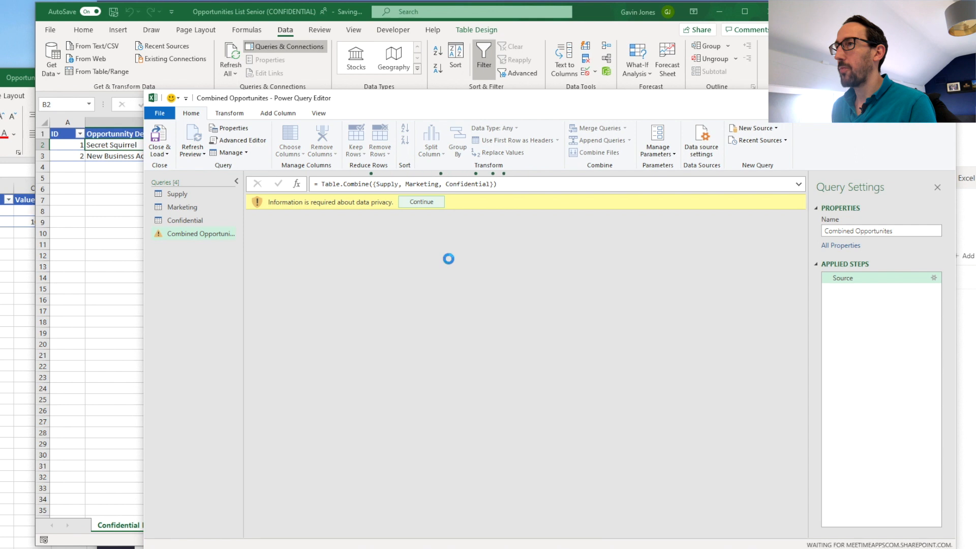
- Close the query editor, load the updated queries into the workbook, and show the Combined sheet
{"action": "left_click", "coordinate": [159, 139]}
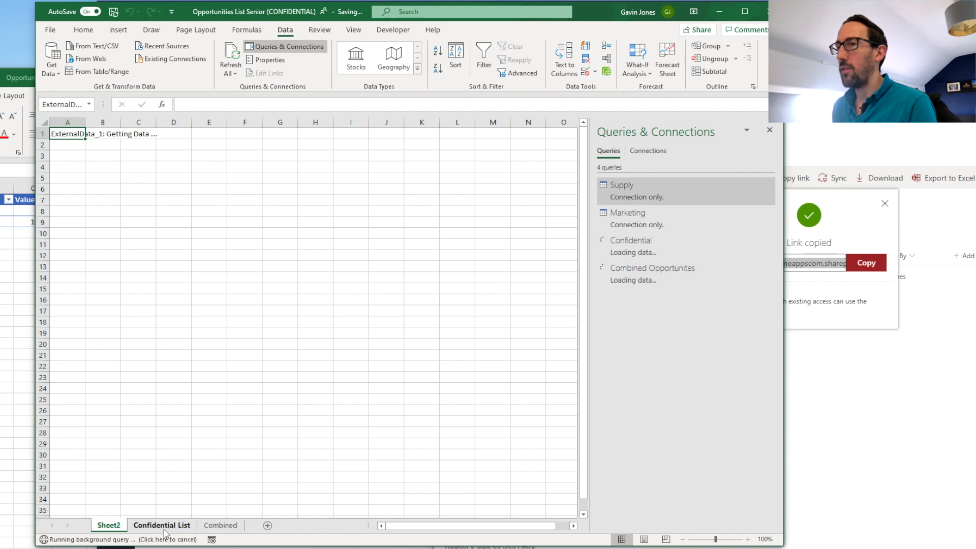
{"action": "left_click", "coordinate": [220, 526]}
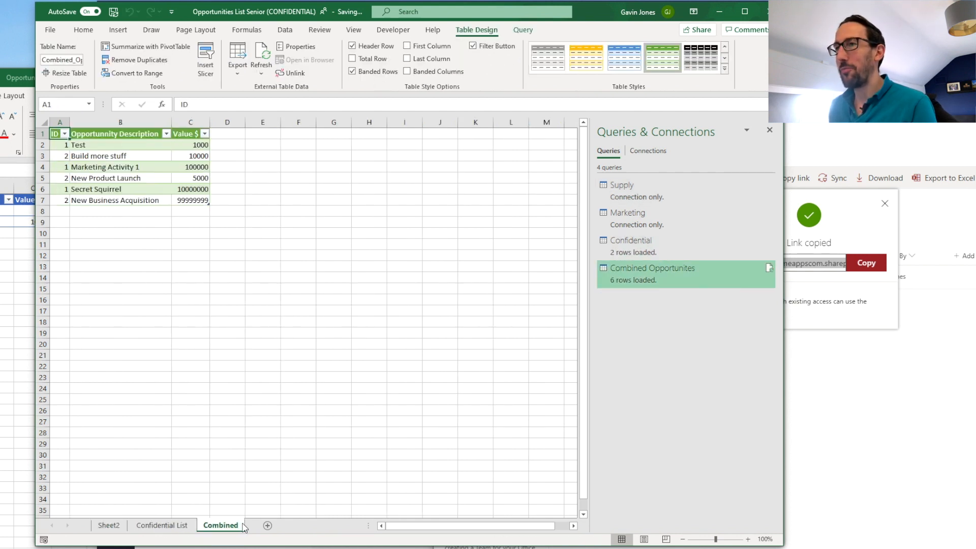
- Delete Sheet2, which holds the separate Confidential query output, and return to the Combined sheet
{"action": "left_click", "coordinate": [192, 526]}
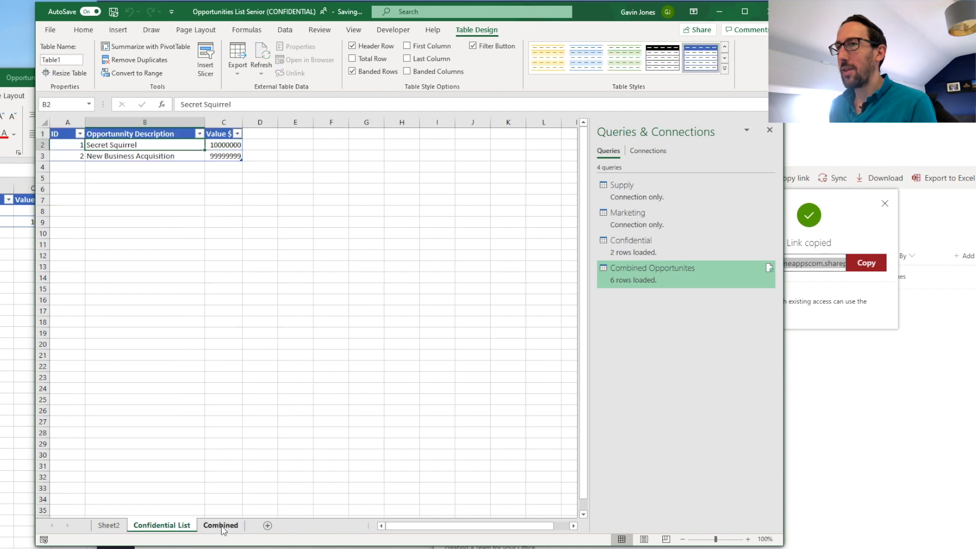
{"action": "left_click", "coordinate": [221, 527]}
{"action": "left_click", "coordinate": [106, 527]}
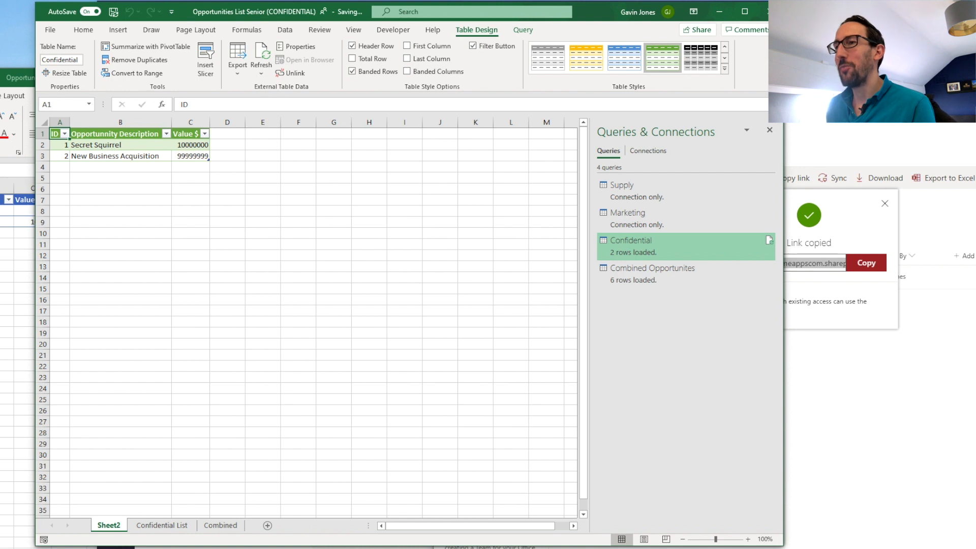
{"action": "left_click", "coordinate": [155, 526]}
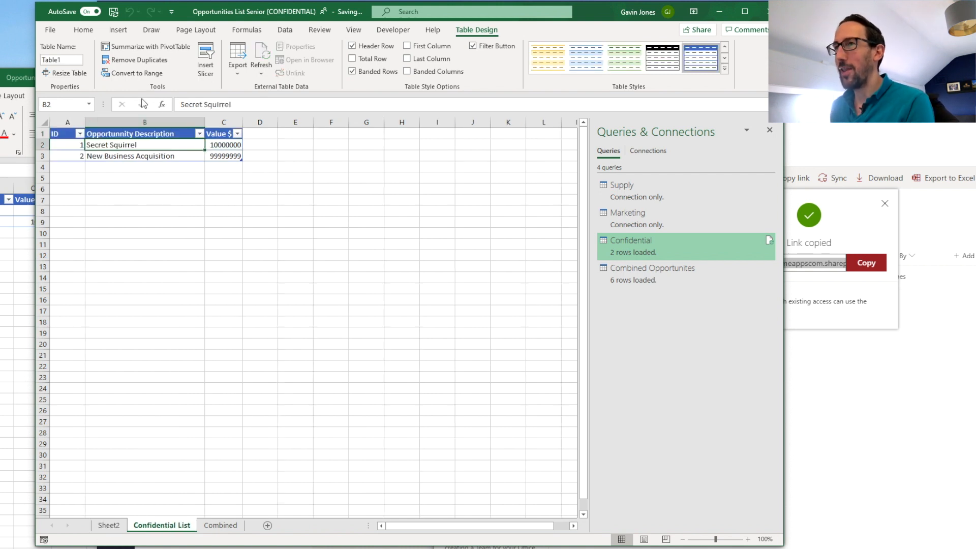
{"action": "left_click", "coordinate": [108, 525]}
{"action": "right_click", "coordinate": [110, 526]}
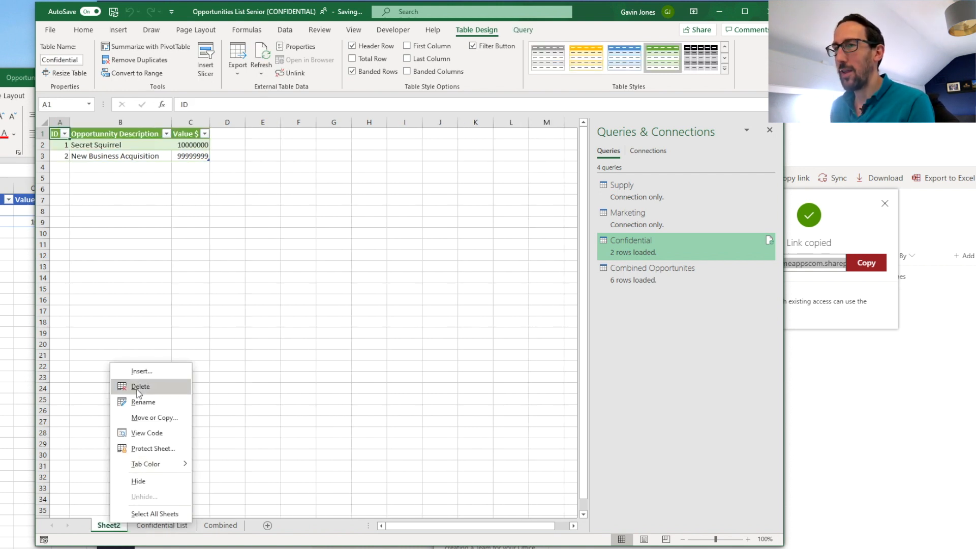
{"action": "left_click", "coordinate": [140, 387]}
{"action": "left_click", "coordinate": [504, 344]}
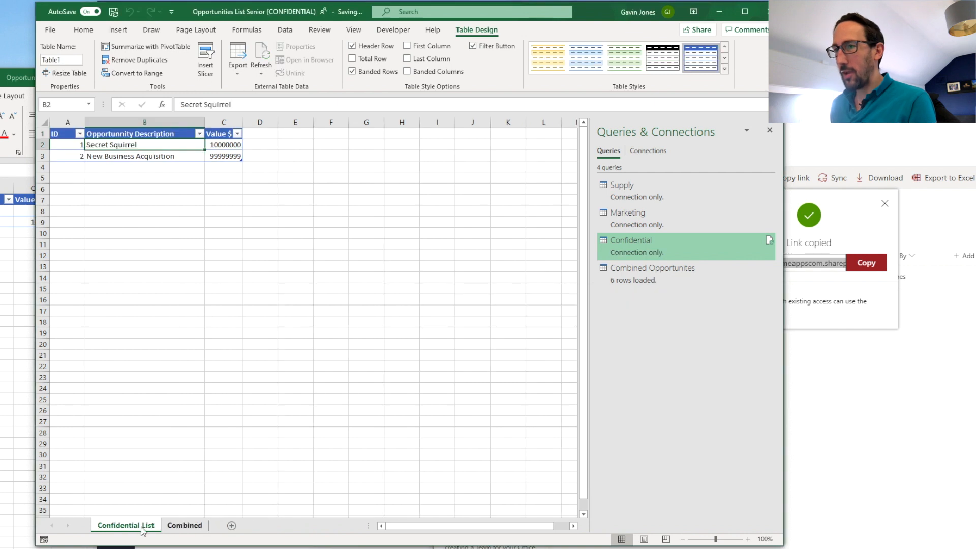
{"action": "left_click", "coordinate": [185, 525]}
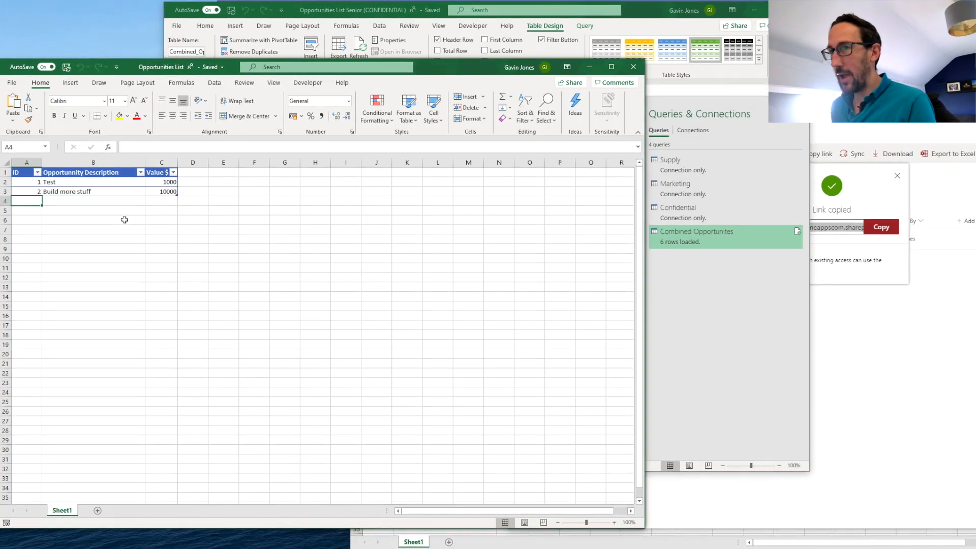
- Add opportunity 3, New Plant, with a value of 99999 to the Supply team's Opportunities List table
{"action": "type", "text": "3"}
{"action": "key", "text": "Tab"}
{"action": "type", "text": "New Pn"}
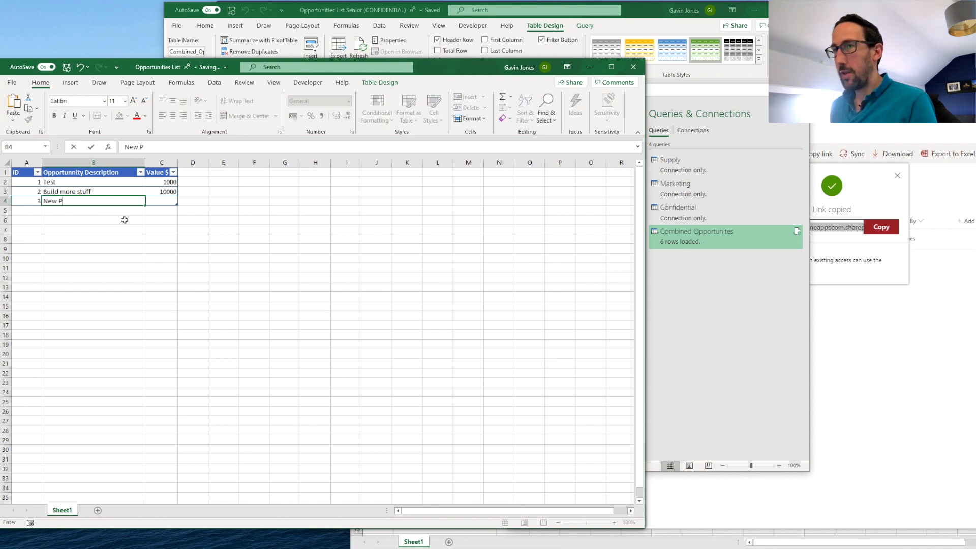
{"action": "type", "text": "ant"}
{"action": "key", "text": "Tab"}
{"action": "type", "text": "99999"}
{"action": "key", "text": "Return"}
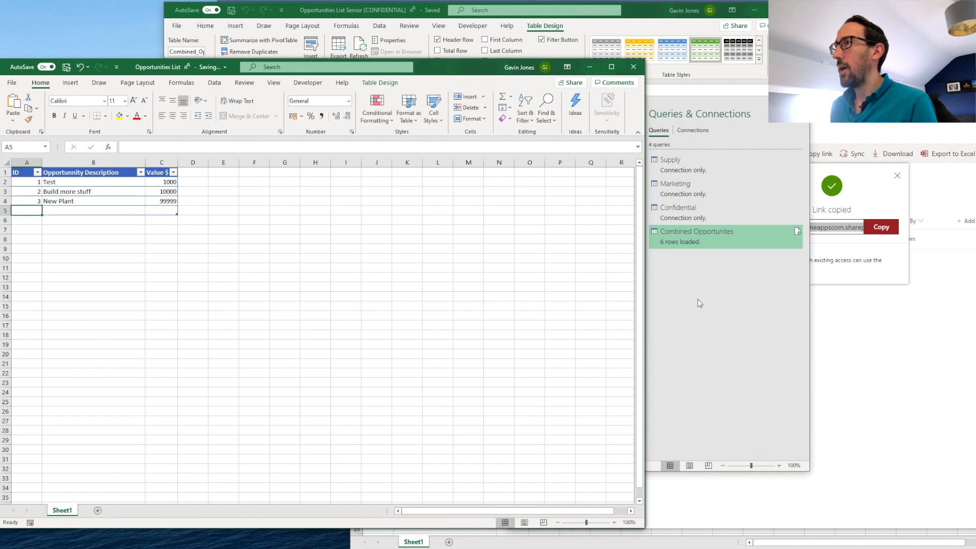
- Delete the empty row 5 below New Plant from the Supply team's table
{"action": "left_click", "coordinate": [5, 211]}
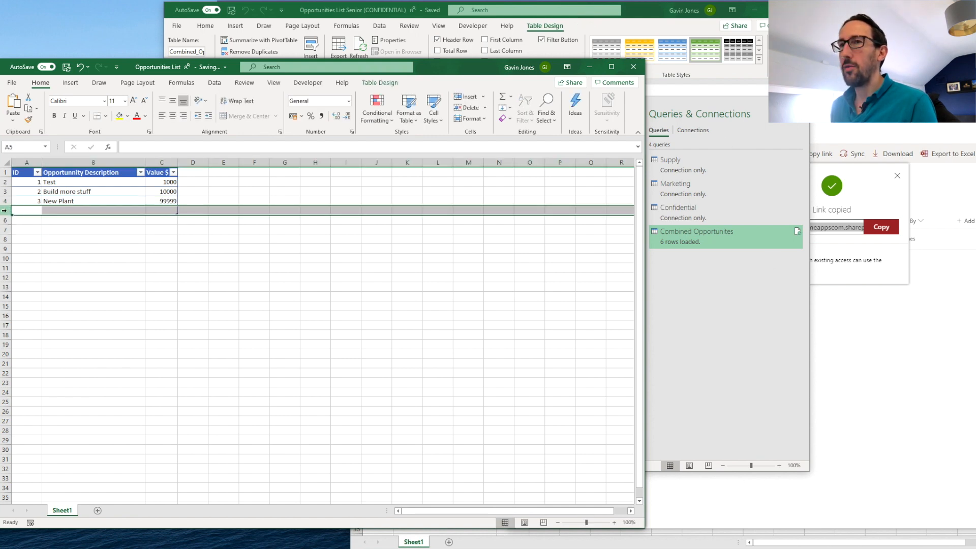
{"action": "right_click", "coordinate": [6, 211]}
{"action": "left_click", "coordinate": [49, 301]}
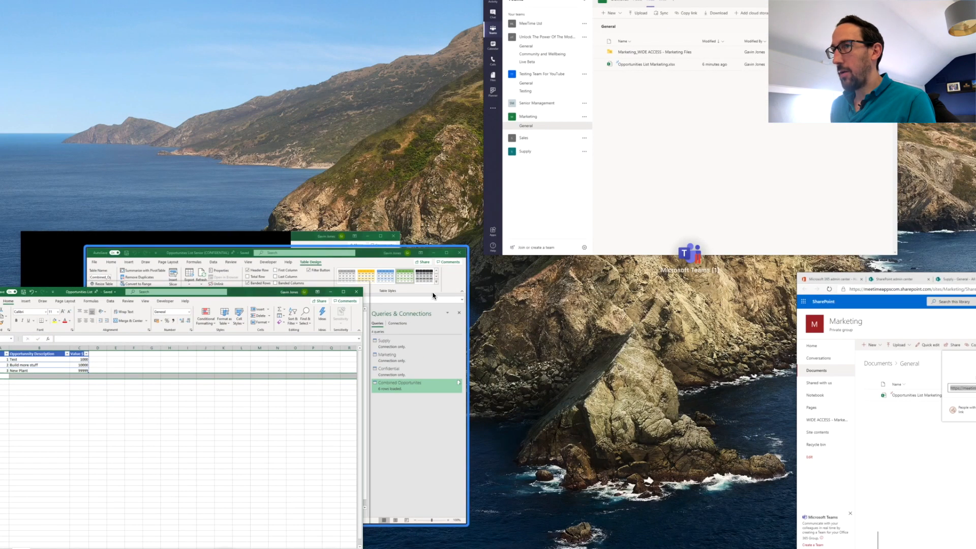
- Switch to the Opportunities List Marketing workbook and add opportunity 3, NPD 3, with a value of 60000 to its table
{"action": "left_click", "coordinate": [432, 294]}
{"action": "key", "text": "ctrl+Up"}
{"action": "left_click", "coordinate": [340, 245]}
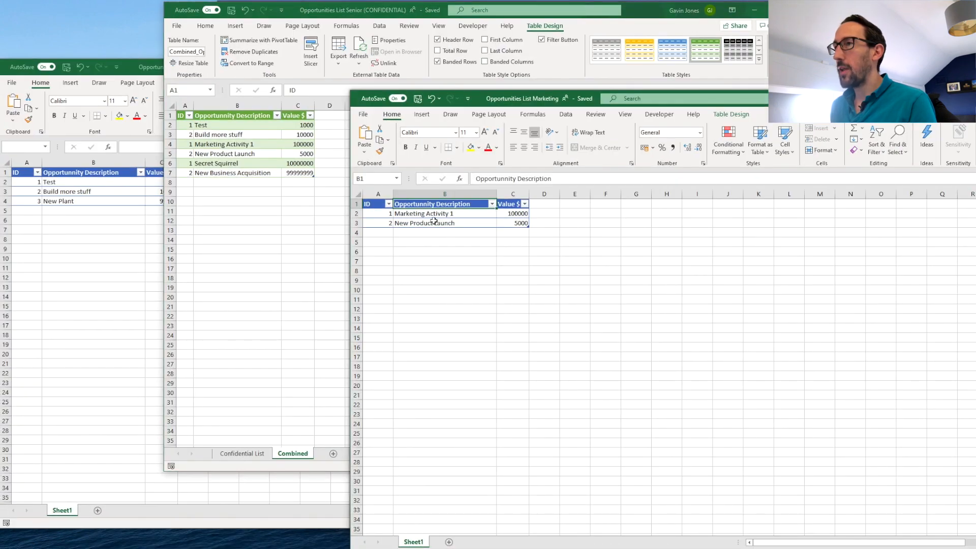
{"action": "left_click", "coordinate": [387, 235]}
{"action": "type", "text": "3"}
{"action": "key", "text": "Tab"}
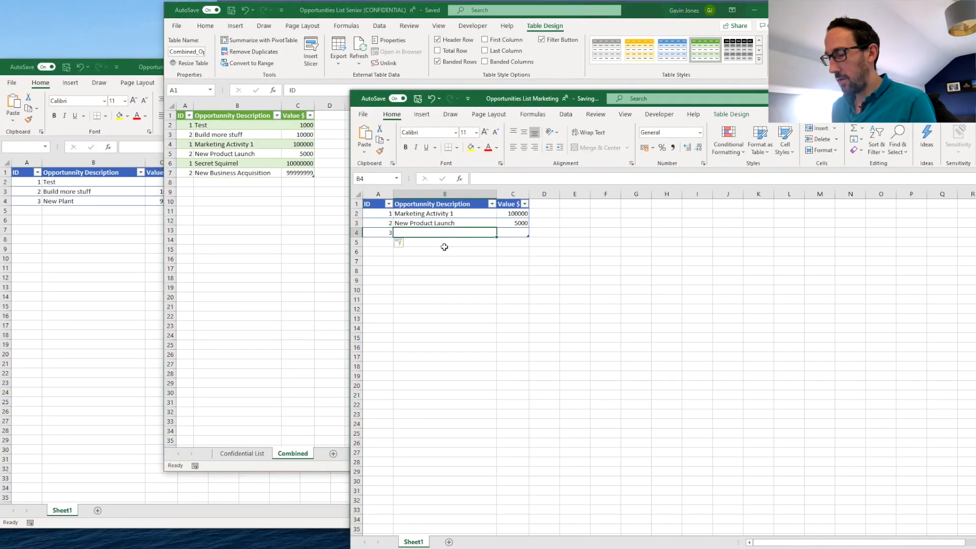
{"action": "type", "text": "NPD 3"}
{"action": "key", "text": "Tab"}
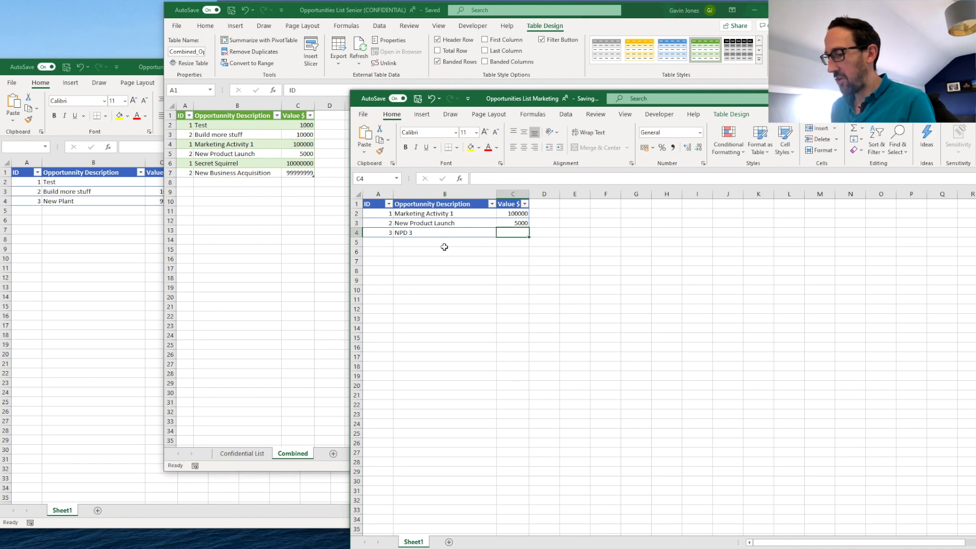
{"action": "type", "text": "60000"}
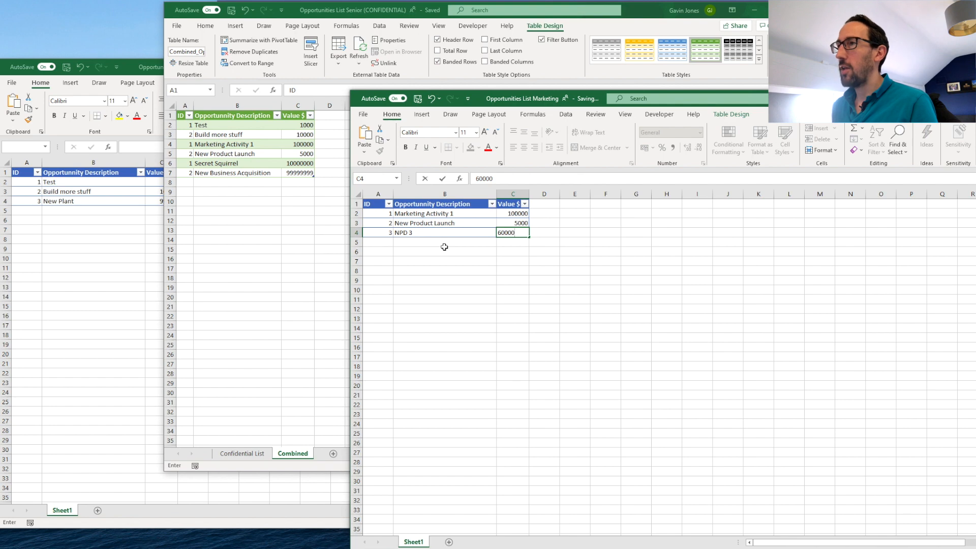
{"action": "key", "text": "Return"}
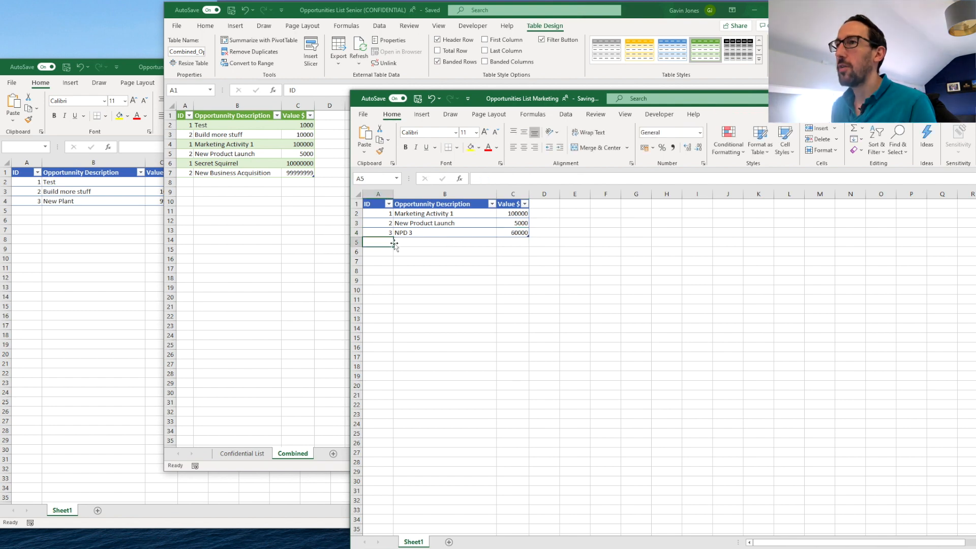
- Return to the confidential senior workbook and refresh all its queries to update the Combined sheet
{"action": "left_click", "coordinate": [320, 206]}
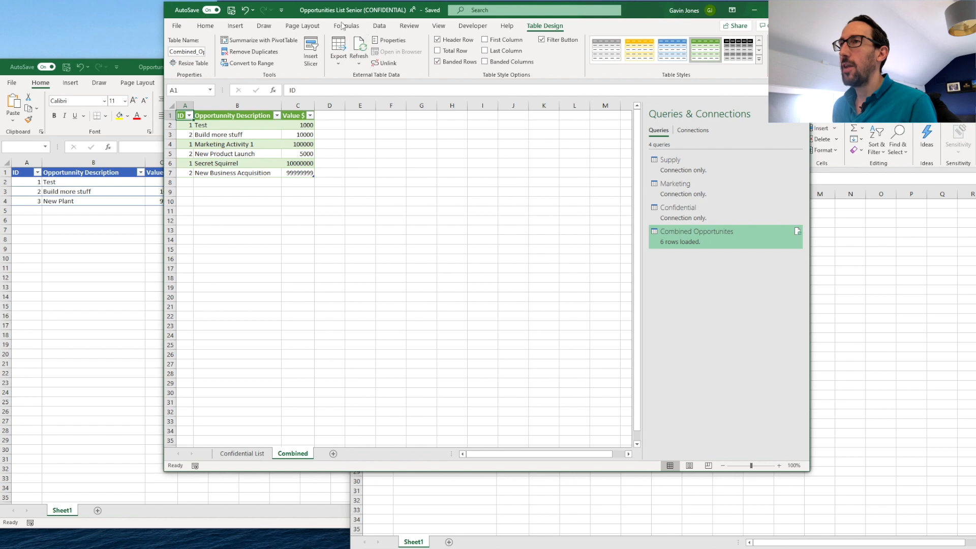
{"action": "left_click", "coordinate": [380, 25]}
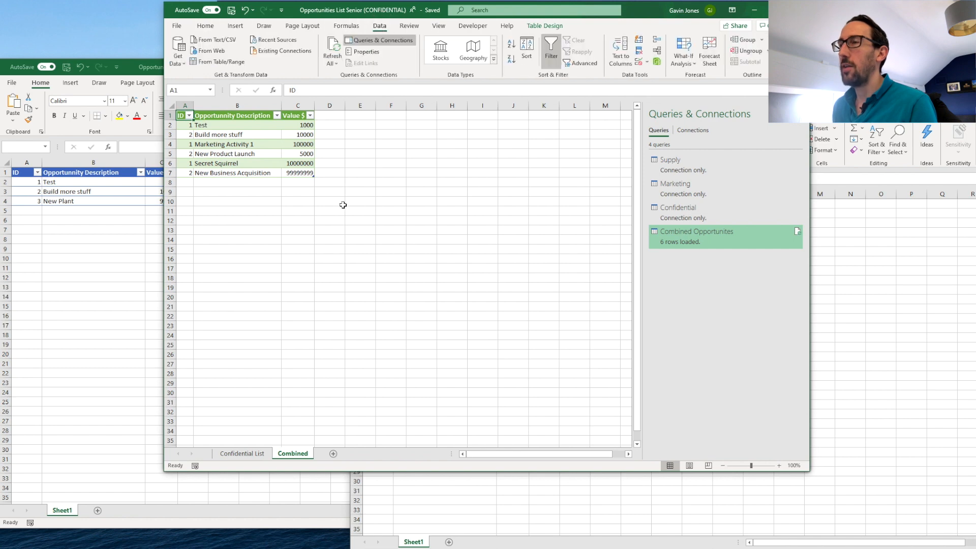
{"action": "left_click", "coordinate": [333, 46]}
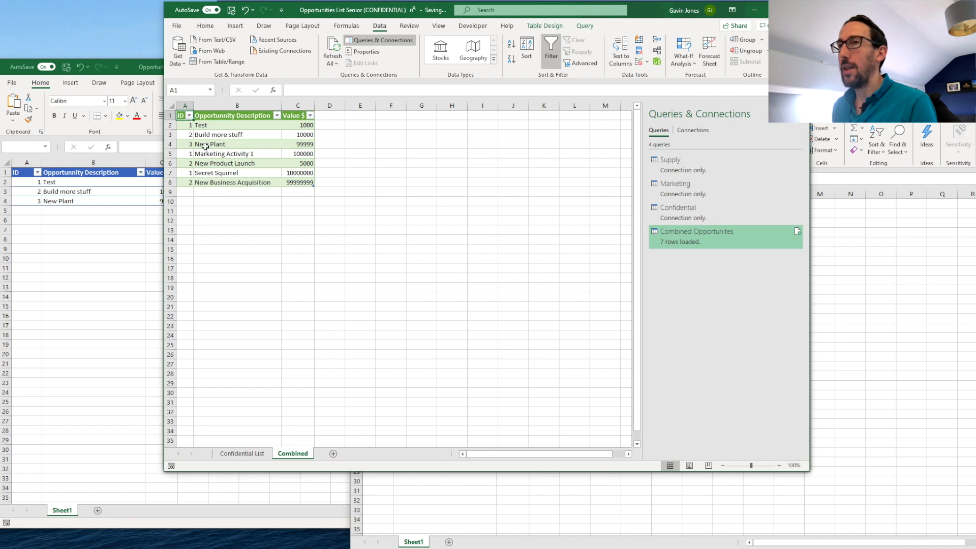
- Save the Opportunities List Marketing workbook and refresh all queries in the senior workbook again
{"action": "left_click", "coordinate": [877, 246]}
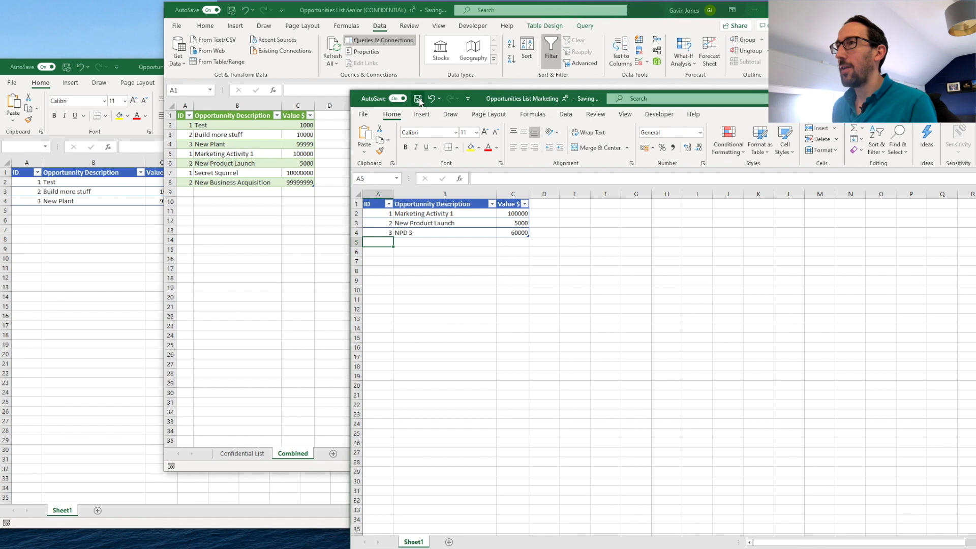
{"action": "left_click", "coordinate": [317, 200]}
{"action": "left_click", "coordinate": [333, 49]}
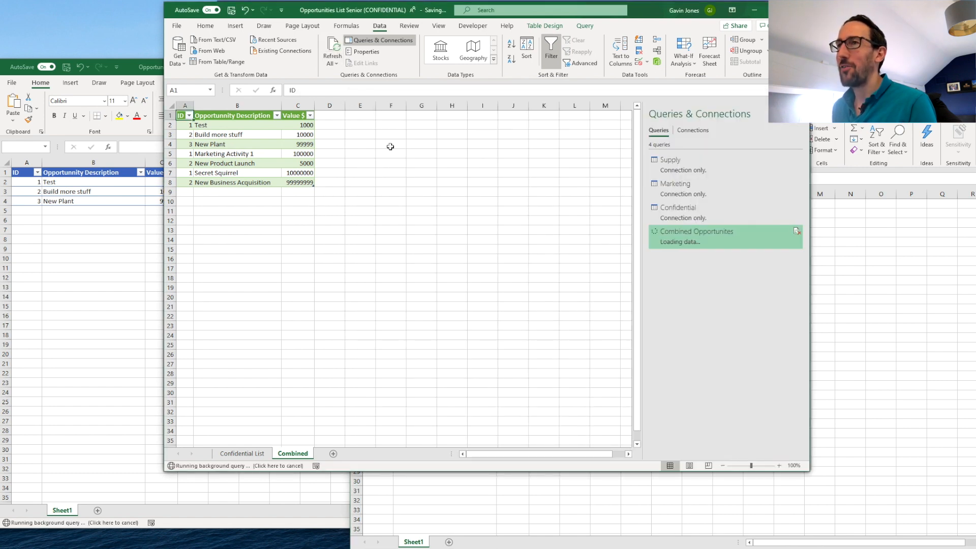